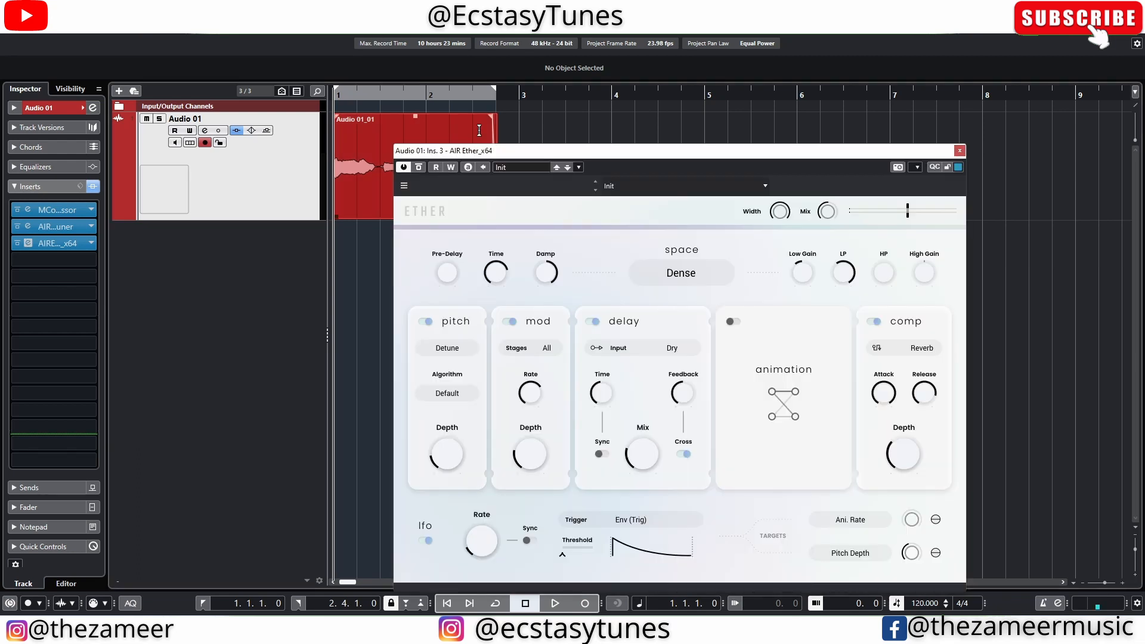
Uncover the Audio 01 clip, play it with all inserts bypassed, and re-enable the inserts
drag(668, 150, 590, 109)
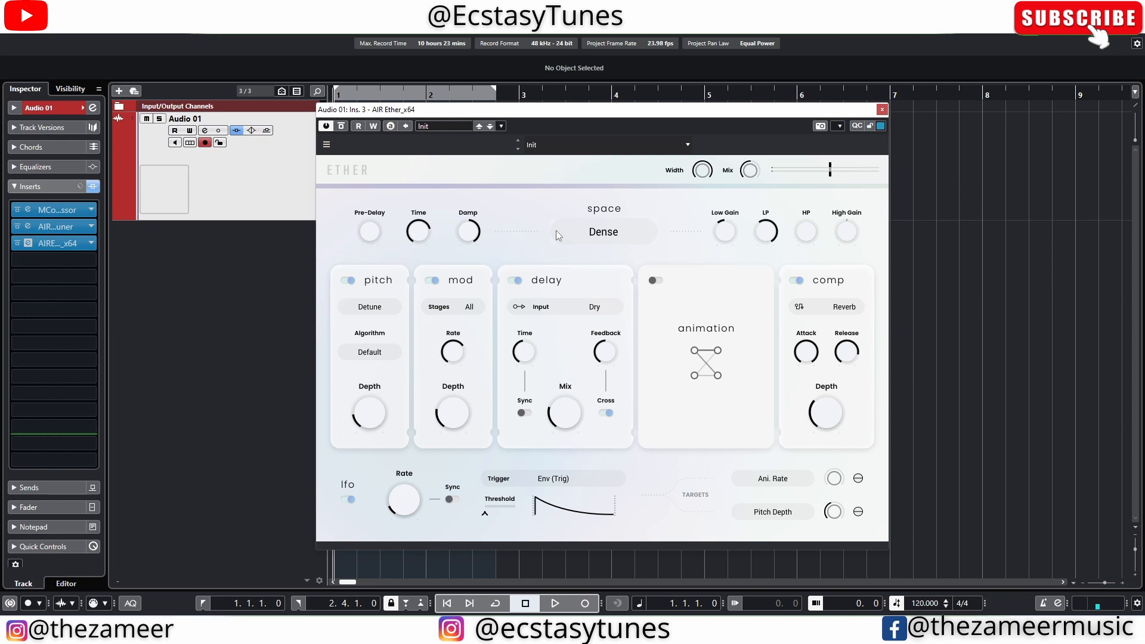
drag(431, 114, 675, 111)
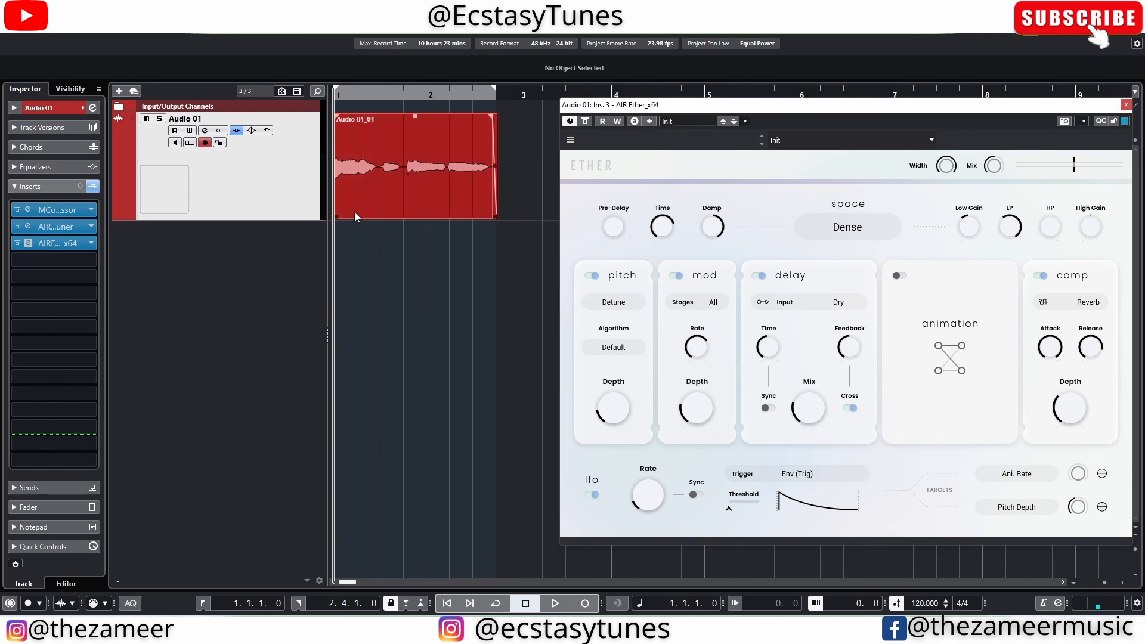
click(93, 187)
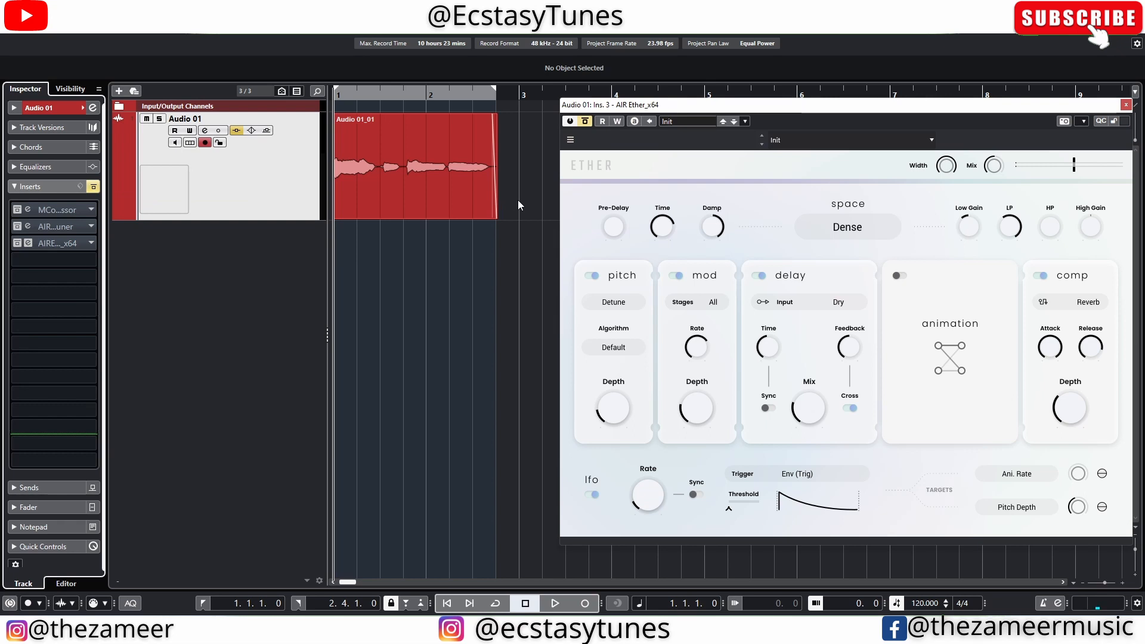
key(space)
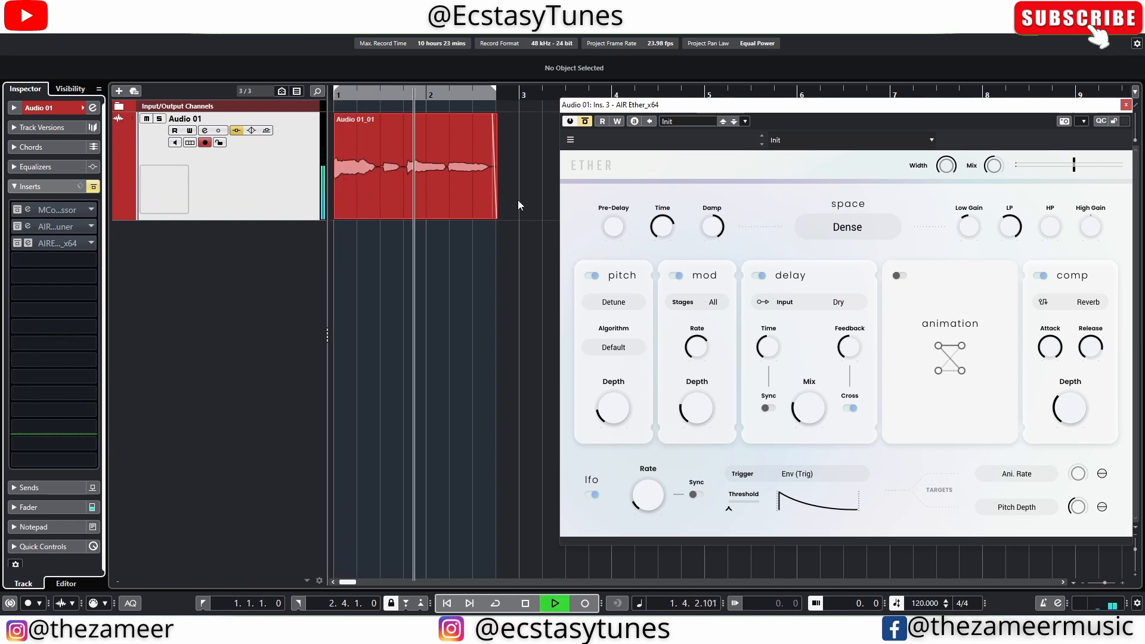
key(space)
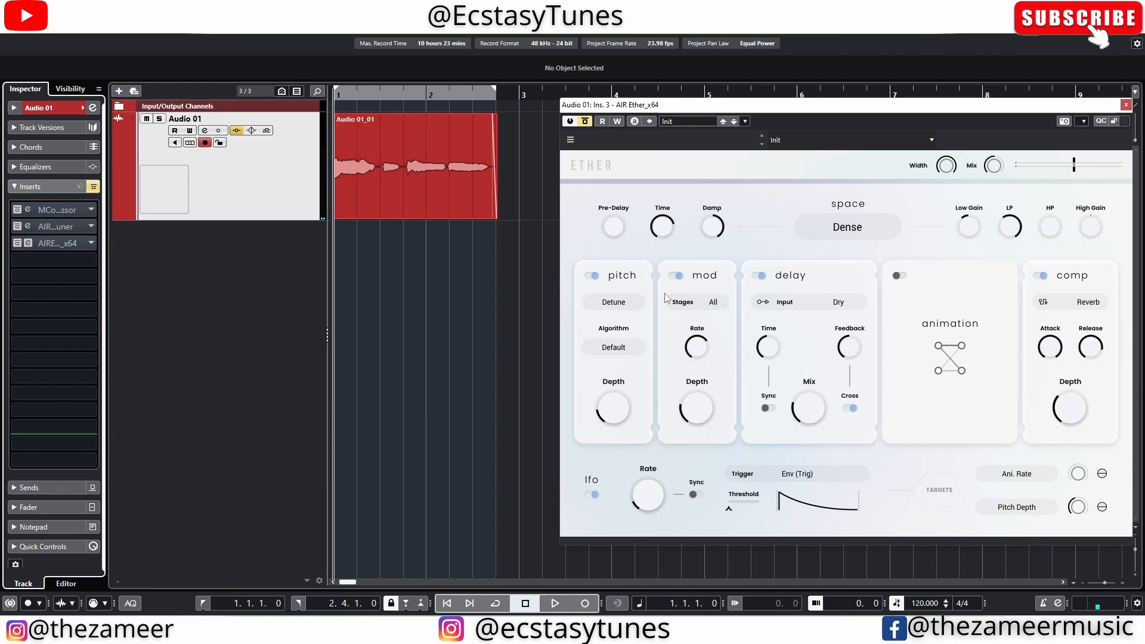
click(94, 187)
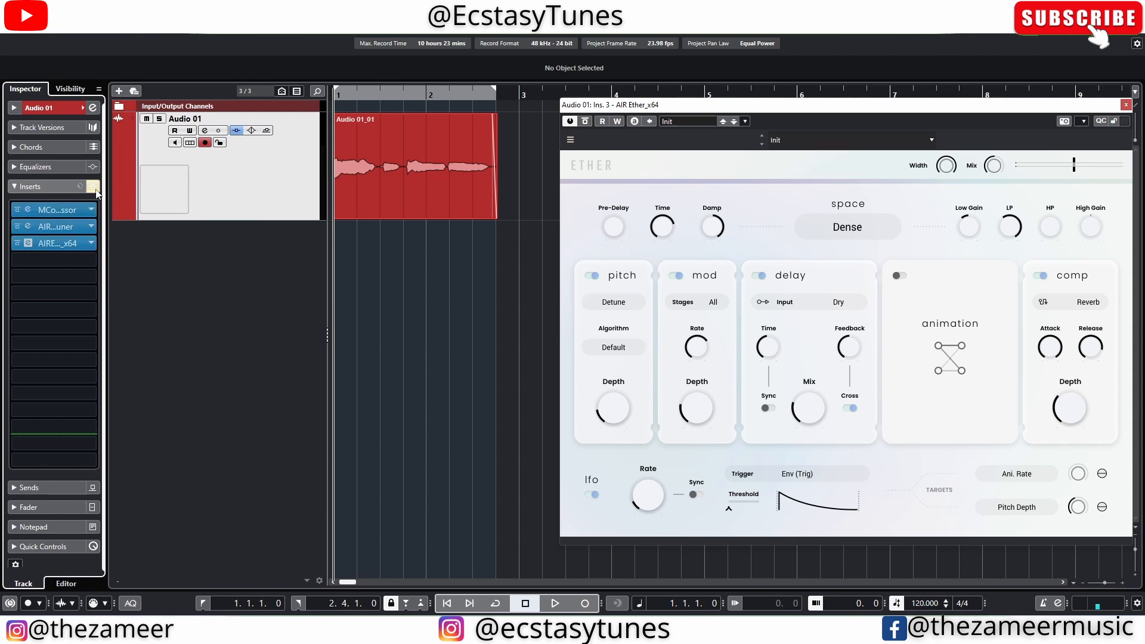
Review the AIR Vocal Tuner settings on Audio 01 and bring the Ether reverb back into view
click(66, 231)
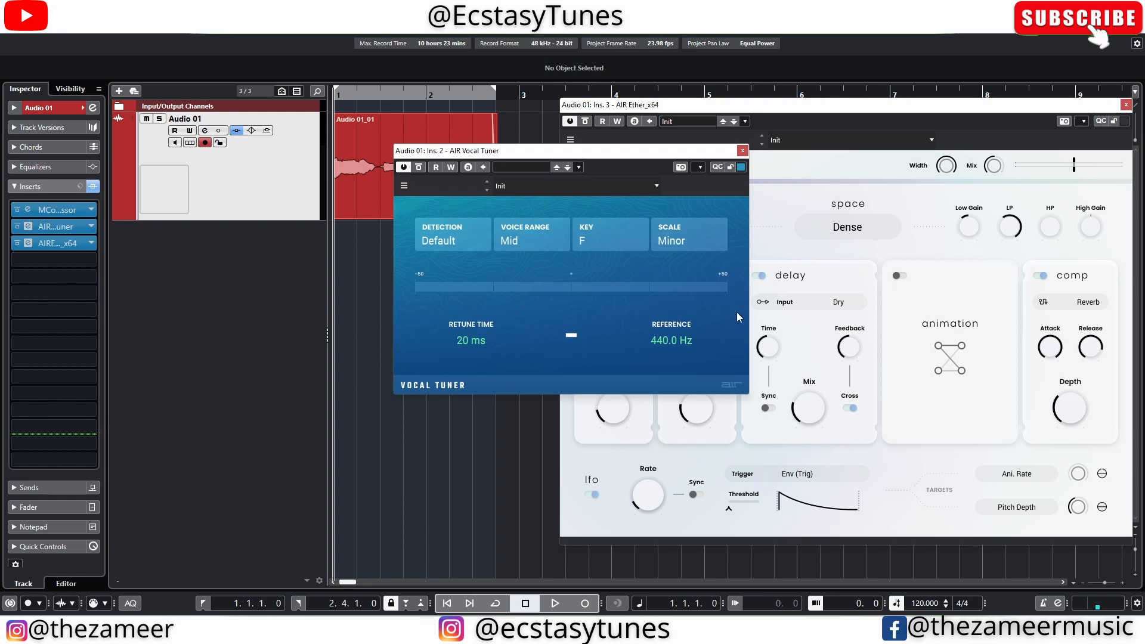
click(63, 228)
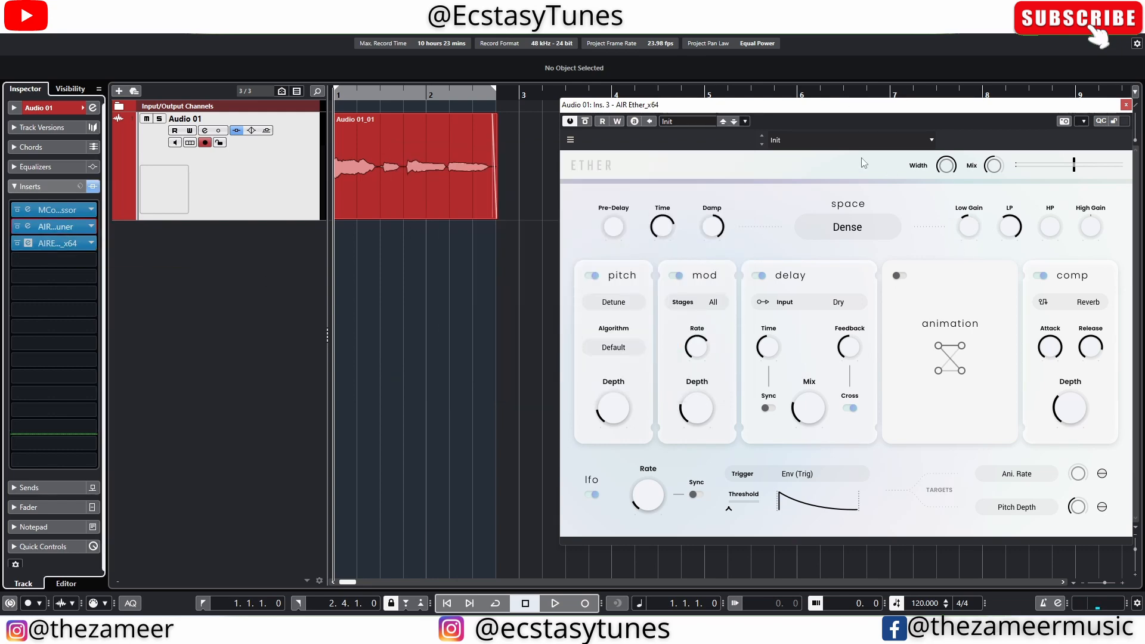
drag(761, 124, 689, 136)
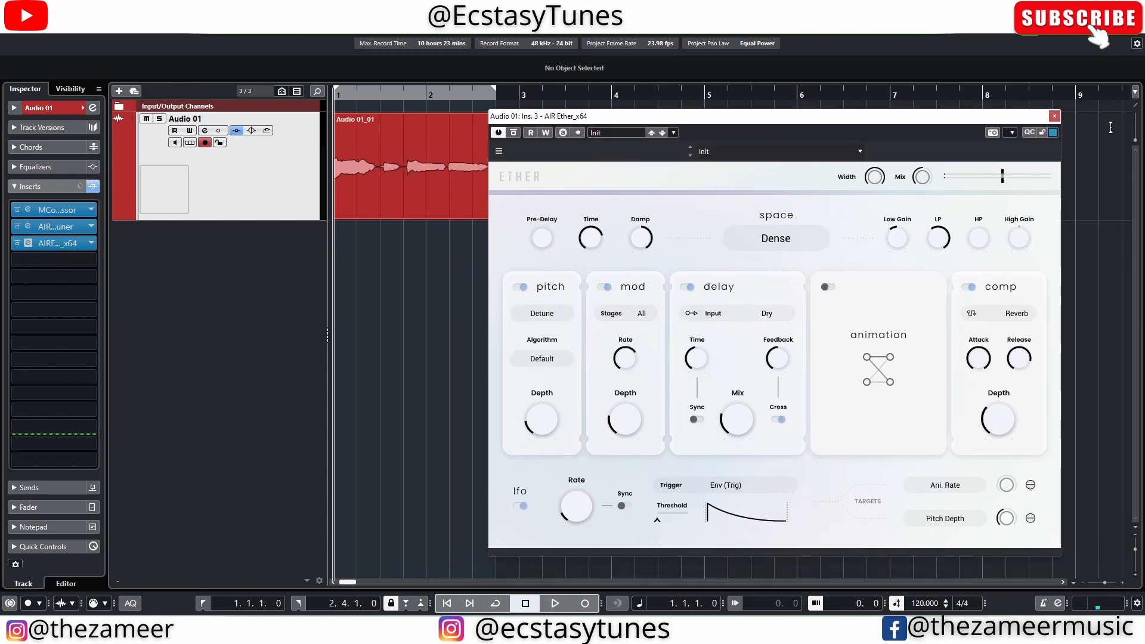
Close the Ether window and play the vocal with all inserts active
click(1054, 116)
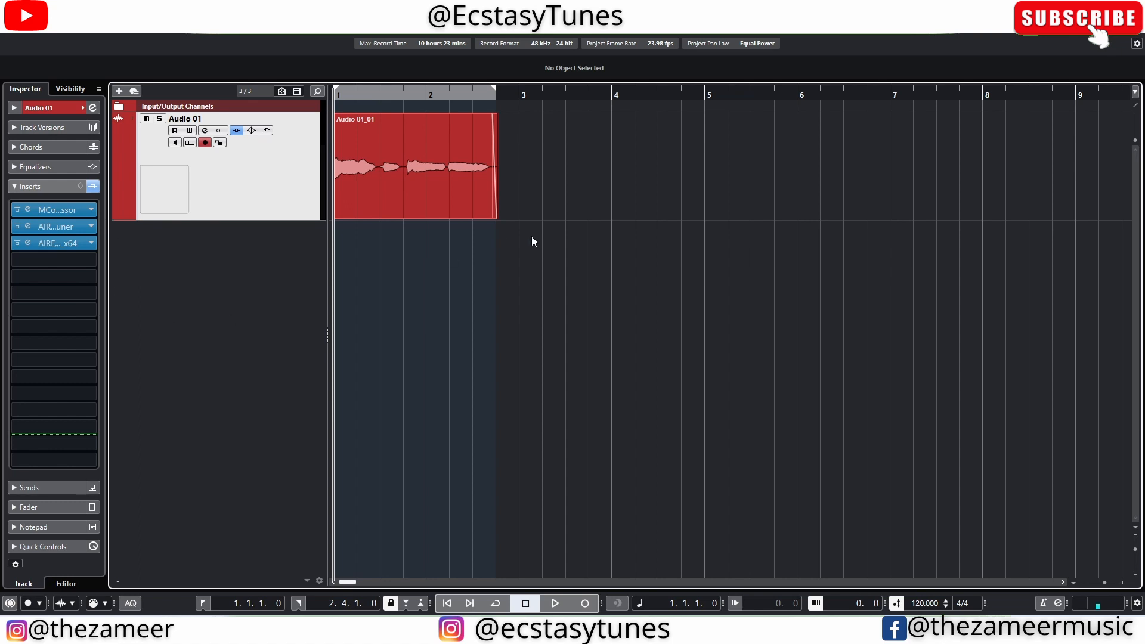
key(space)
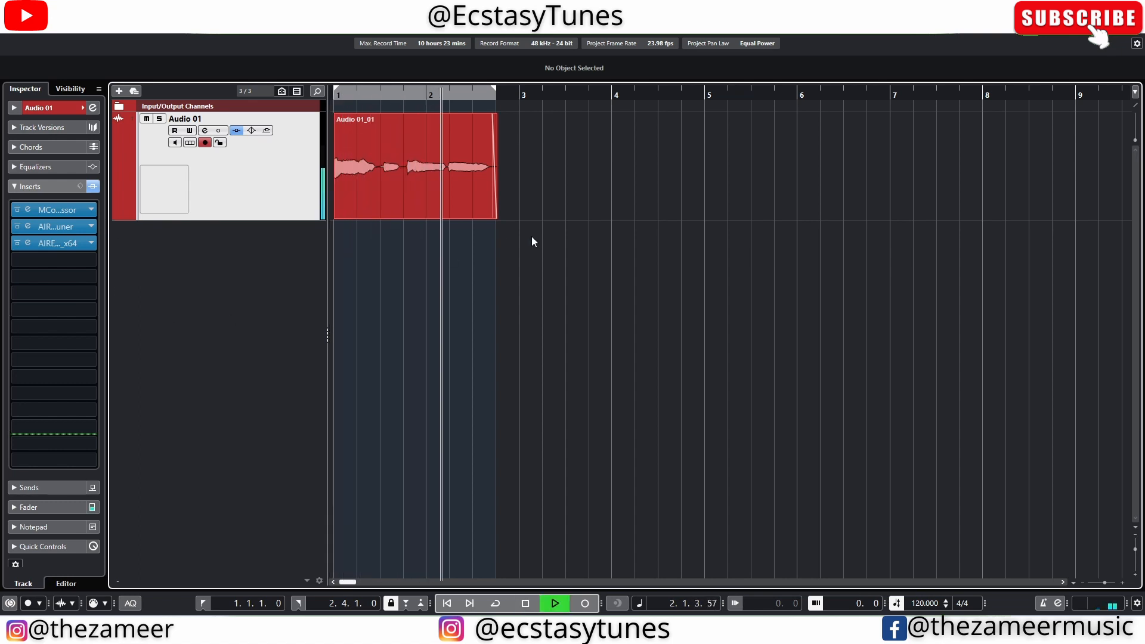
key(space)
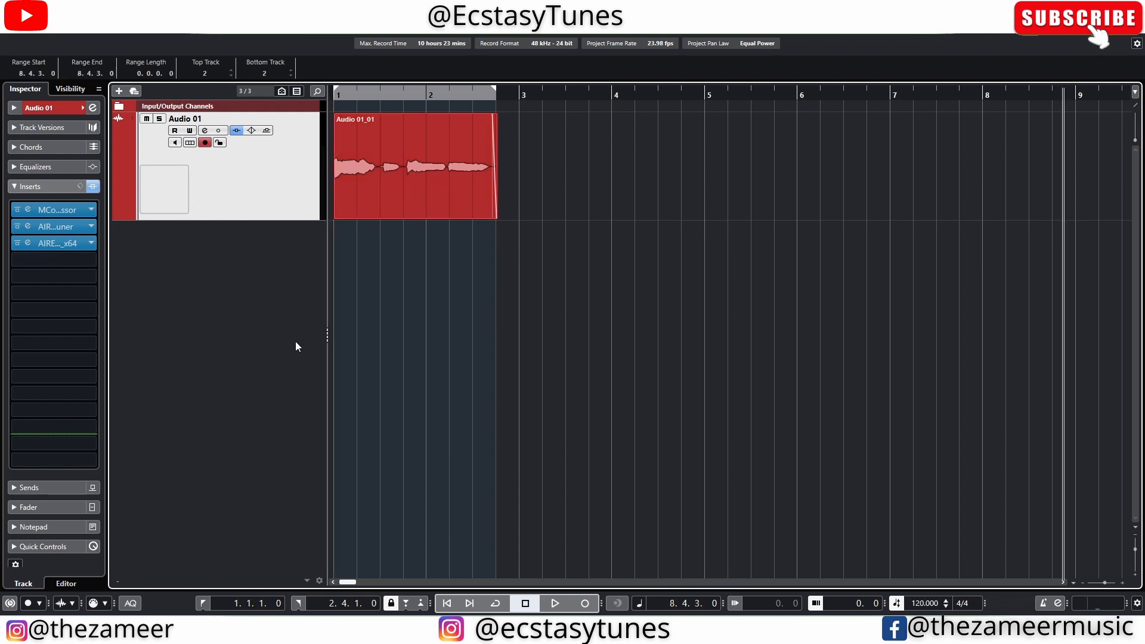
Reopen AIR Ether from the Audio 01 inserts and turn on its animation module
click(28, 243)
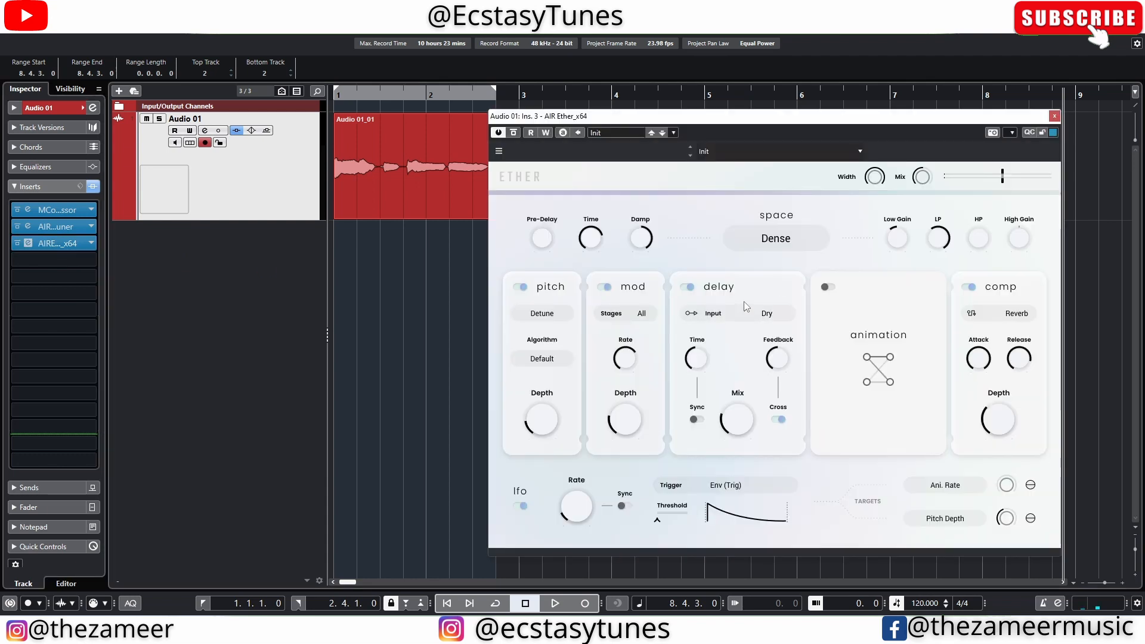
drag(685, 124, 496, 135)
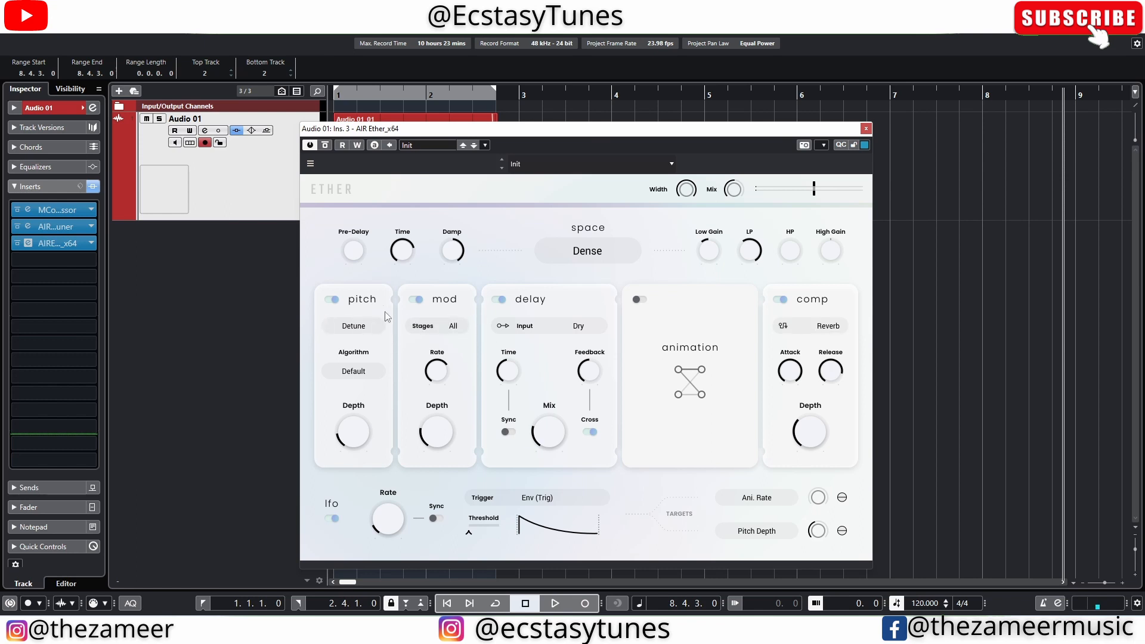
click(643, 301)
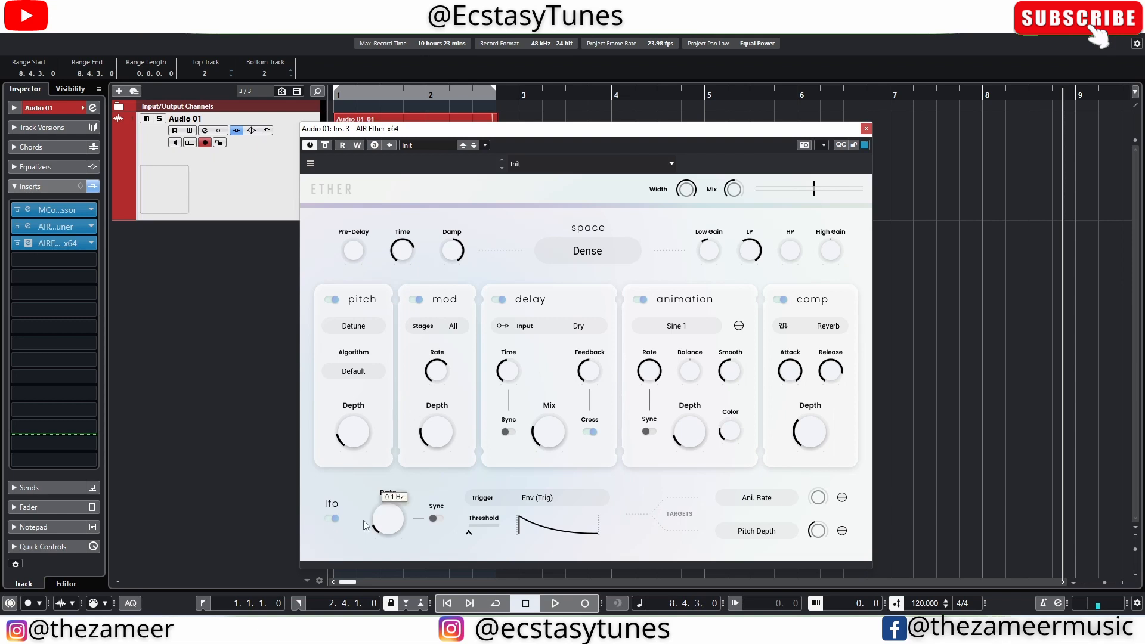
Examine Ether's LFO switch, space types, and the Mix, Width, output level and LP controls
click(332, 520)
click(332, 520)
click(601, 255)
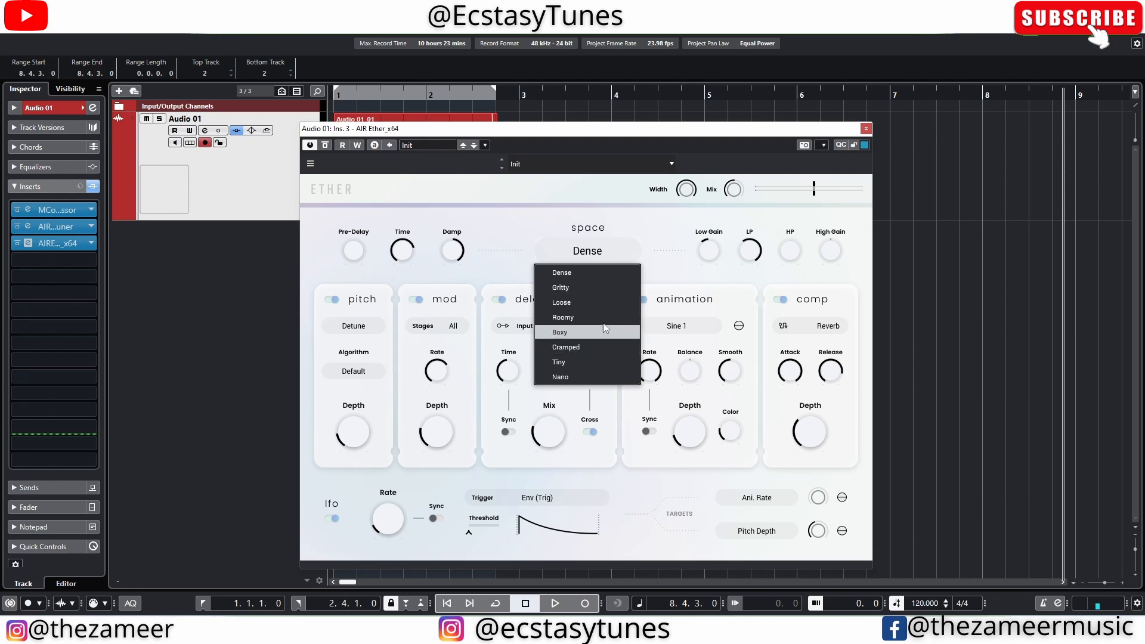
click(652, 229)
mouse_move(731, 195)
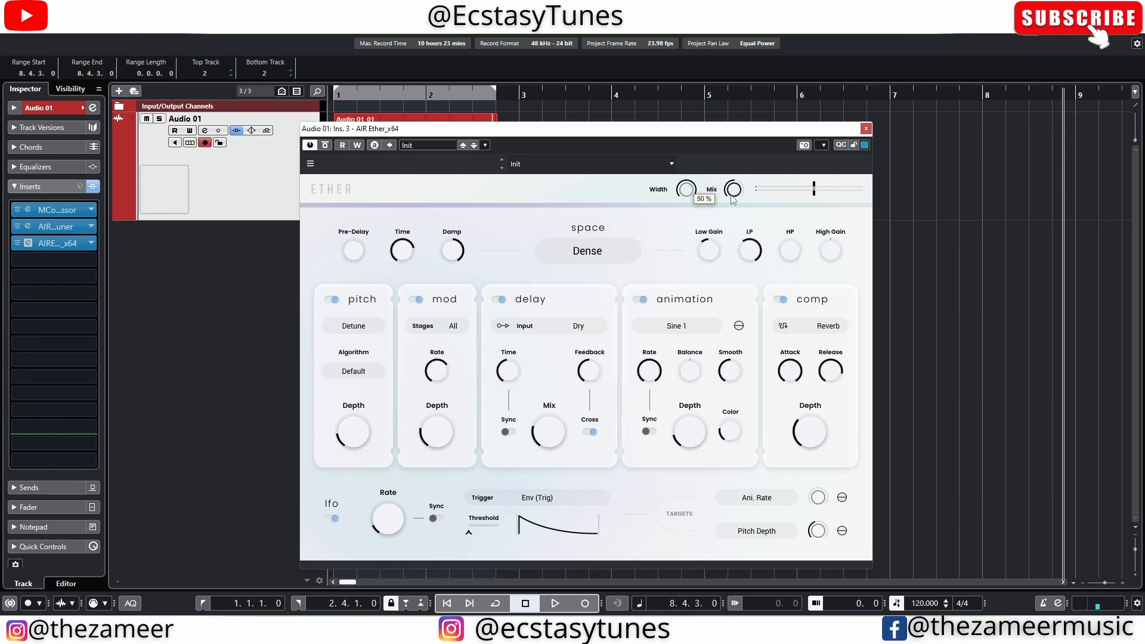
mouse_move(687, 198)
mouse_move(816, 190)
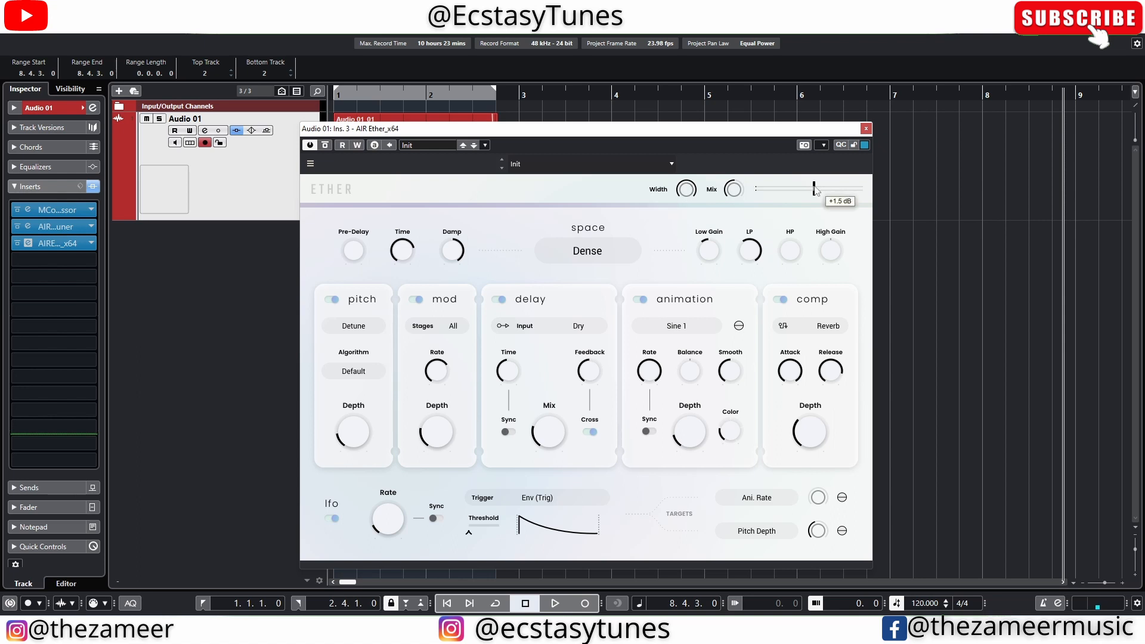
mouse_move(764, 259)
Raise Ether's Low Gain and play the vocal to hear the boosted reverb lows
mouse_move(711, 259)
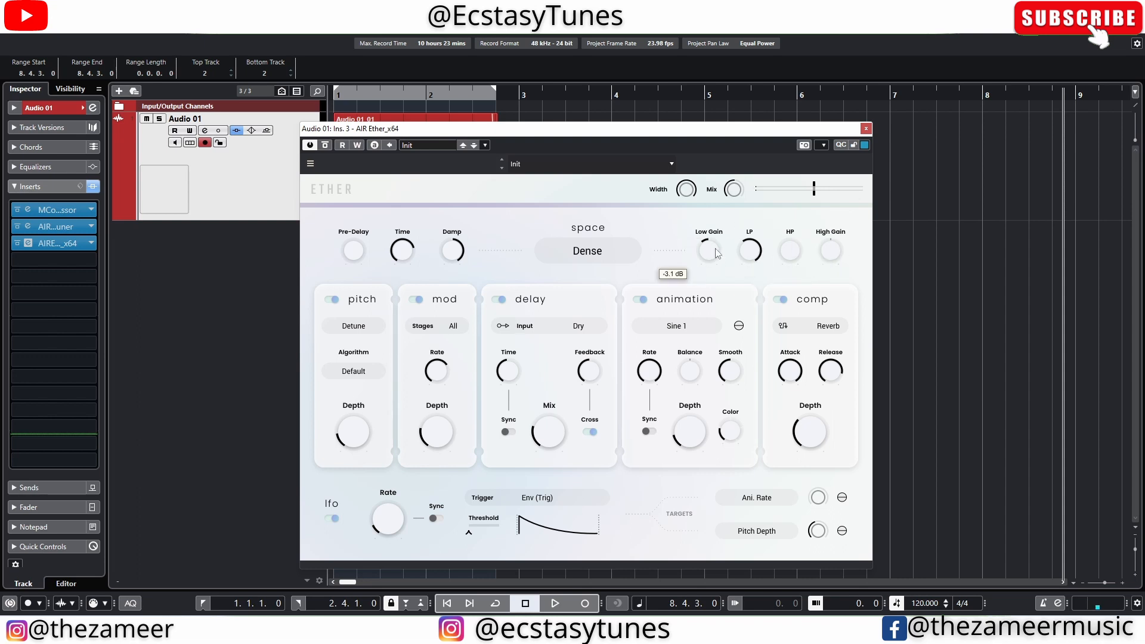
drag(710, 250, 710, 235)
drag(482, 129, 598, 150)
key(space)
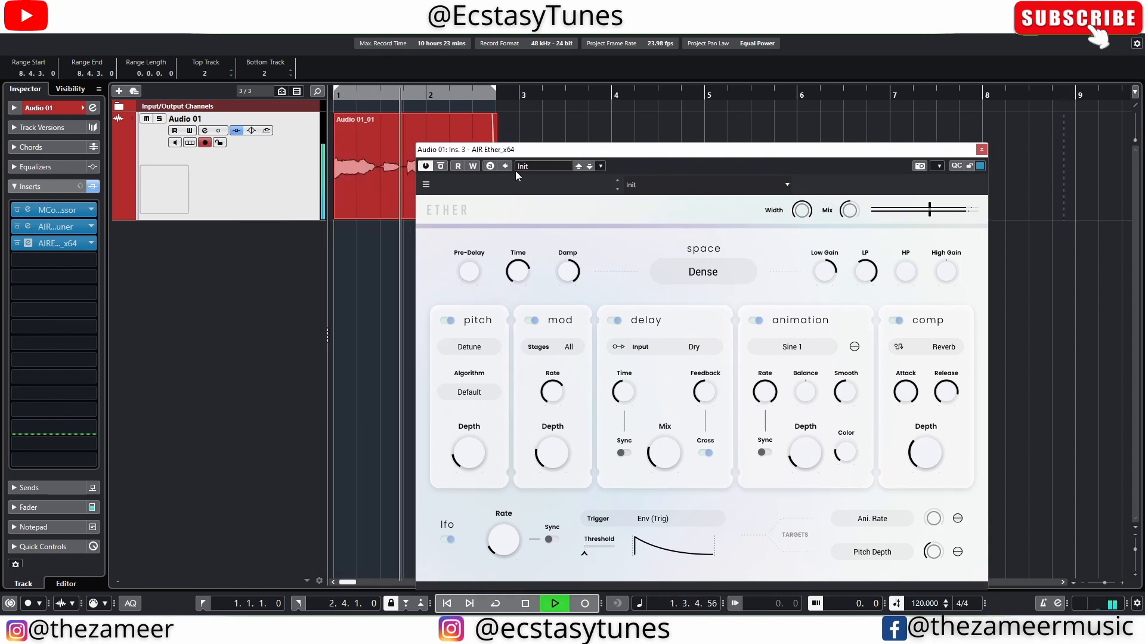
mouse_move(916, 281)
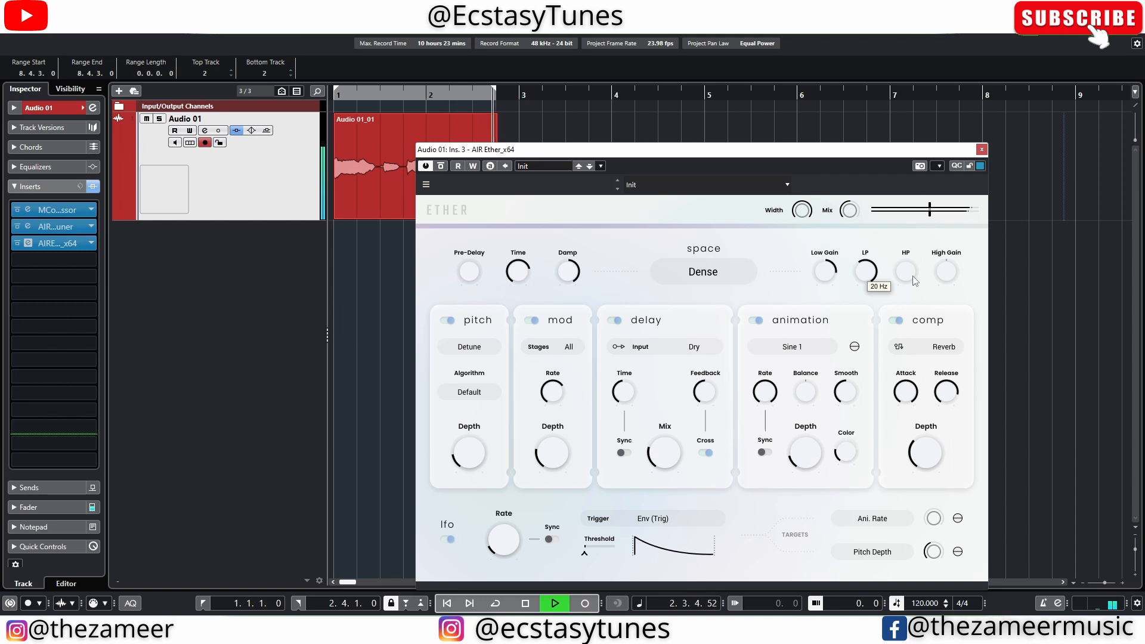
key(space)
Lower Ether's Low Gain to about -0.4 dB while watching the vocal's spectrum in the Audio 01 channel settings
mouse_move(827, 286)
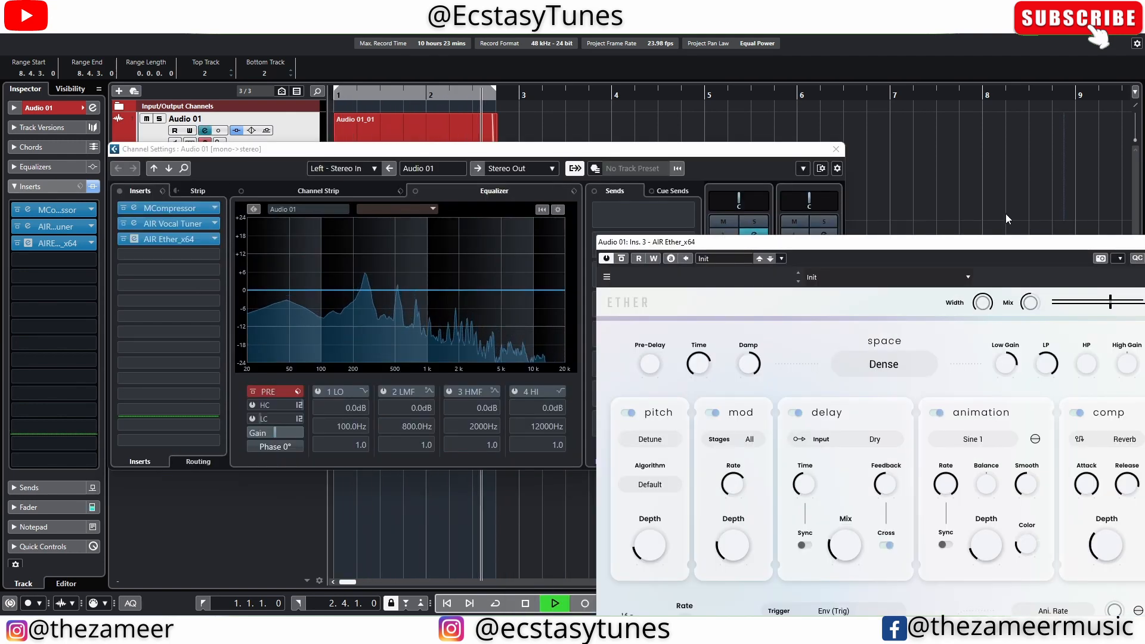
key(space)
drag(949, 243, 765, 245)
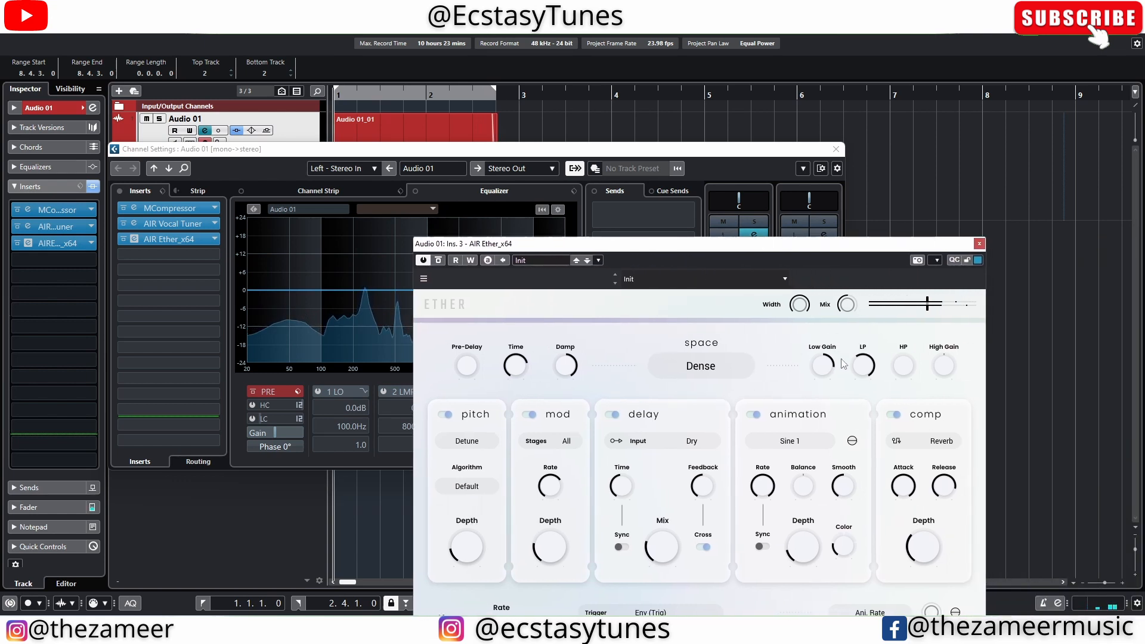
drag(823, 366, 822, 385)
key(space)
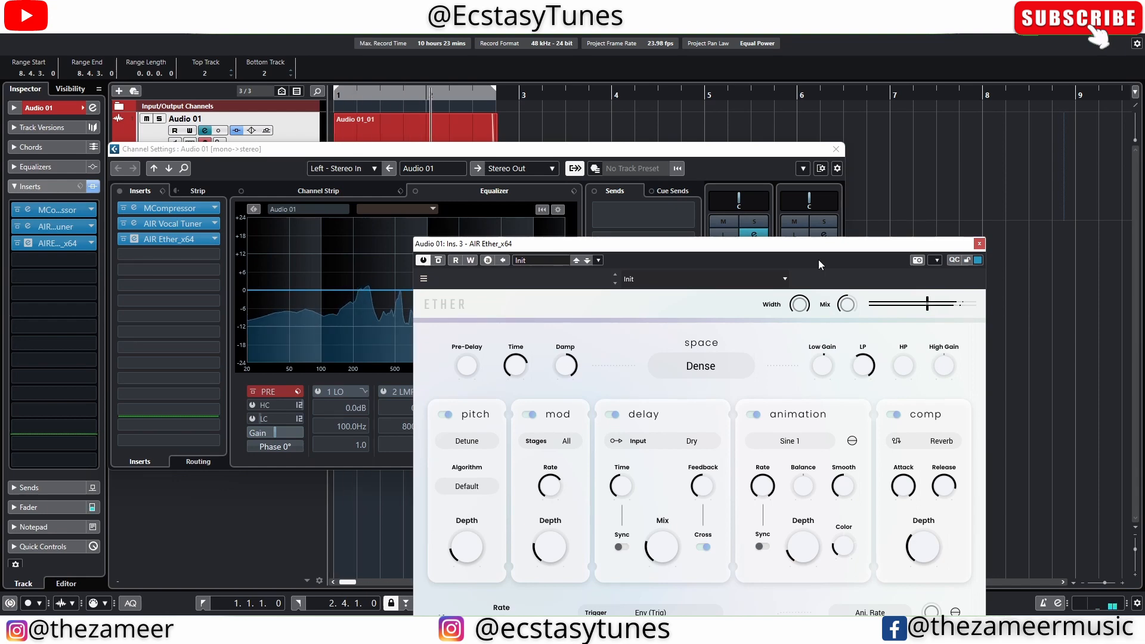
click(836, 149)
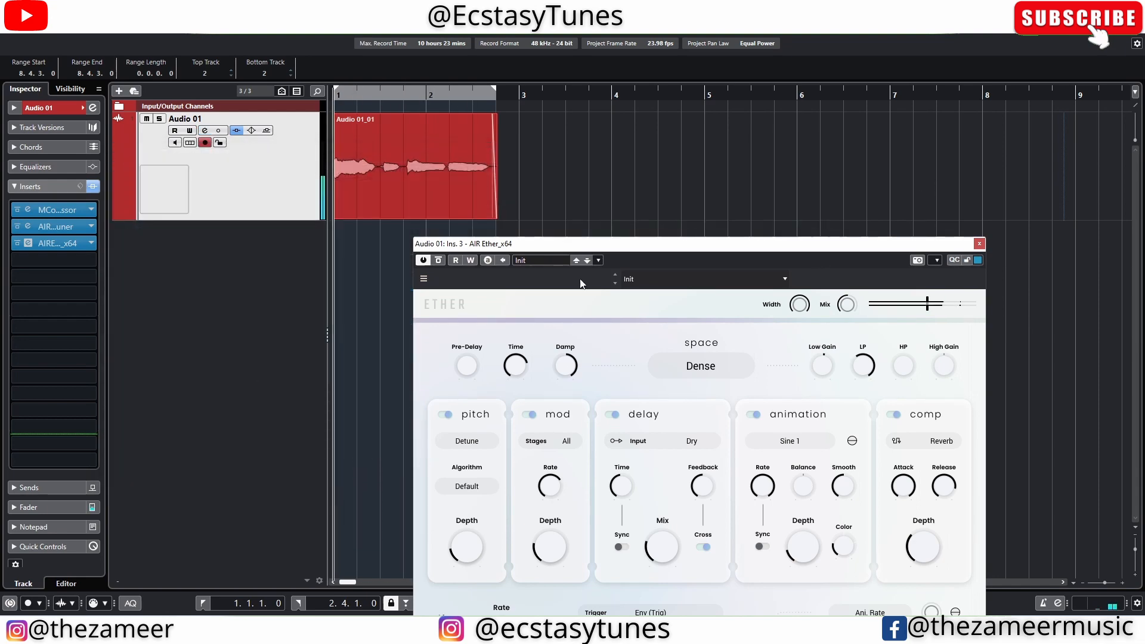
Raise Ether's Low Gain slightly and its High Gain to about 7.9 dB, and play the looped vocal
drag(605, 247, 697, 147)
mouse_move(917, 270)
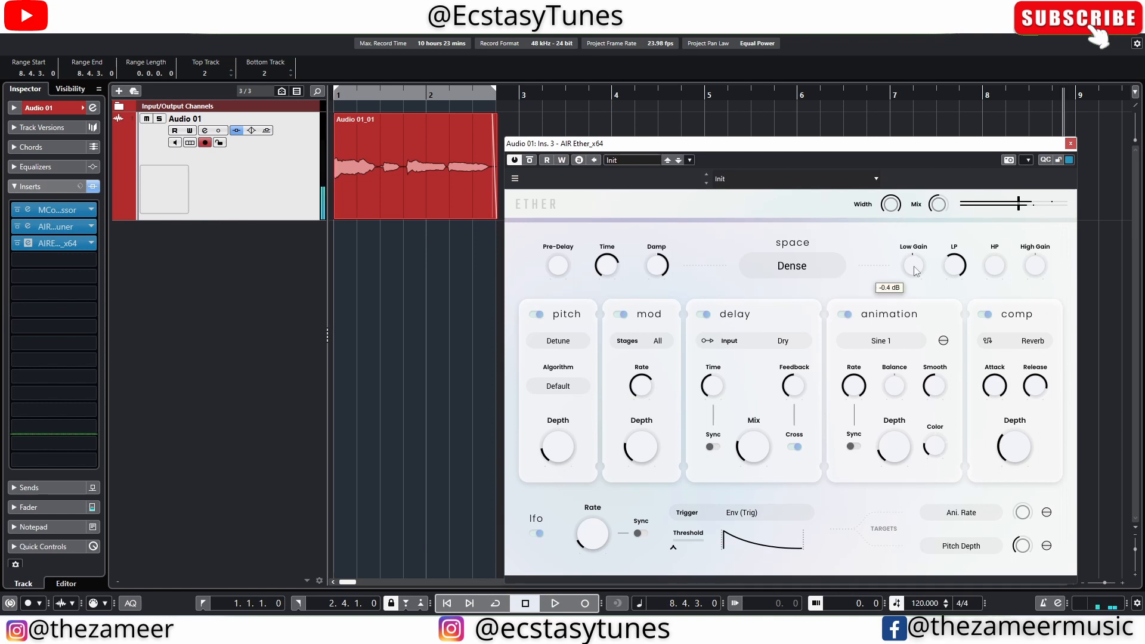
drag(917, 270, 917, 257)
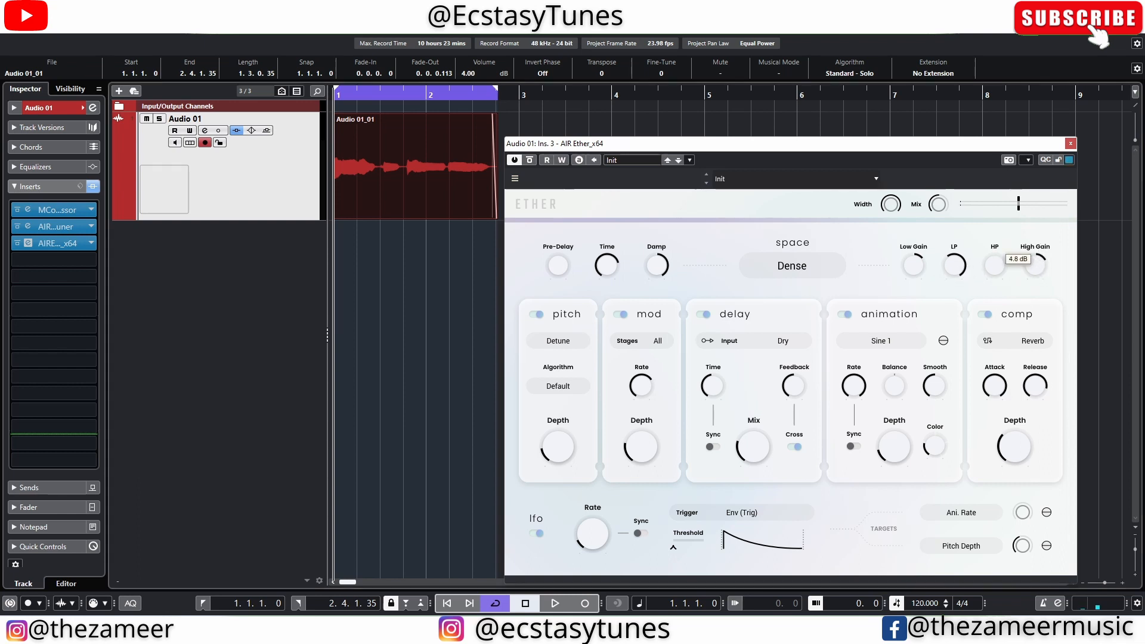
drag(1039, 269, 1039, 257)
key(space)
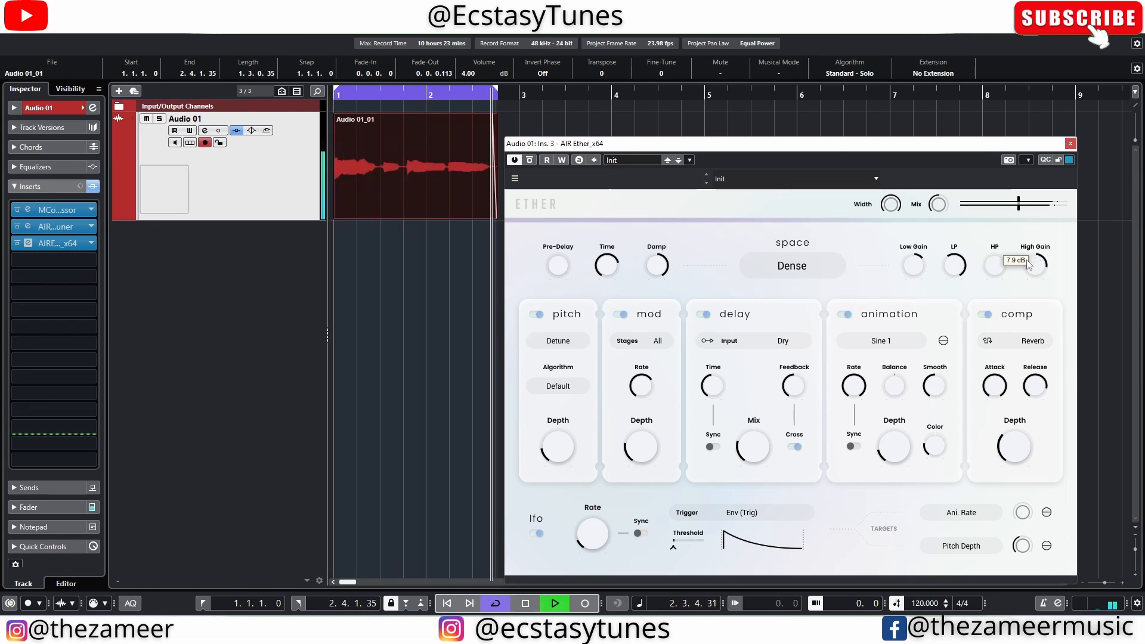
key(space)
Lower Ether's Low Gain to about -3.3 dB and audition the looped vocal
mouse_move(921, 279)
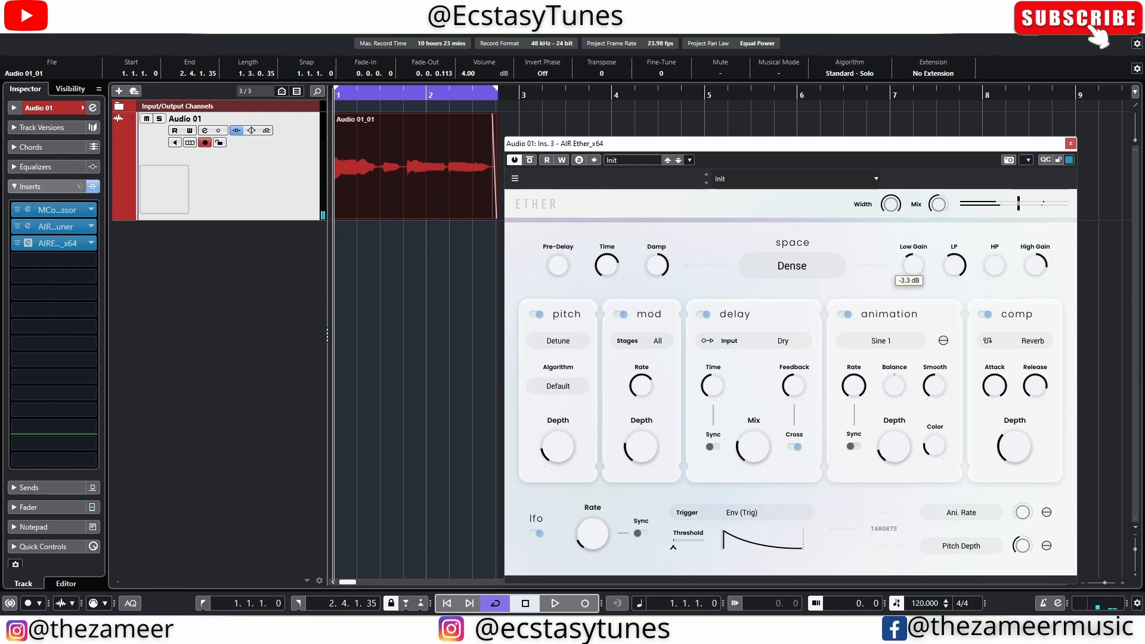
key(space)
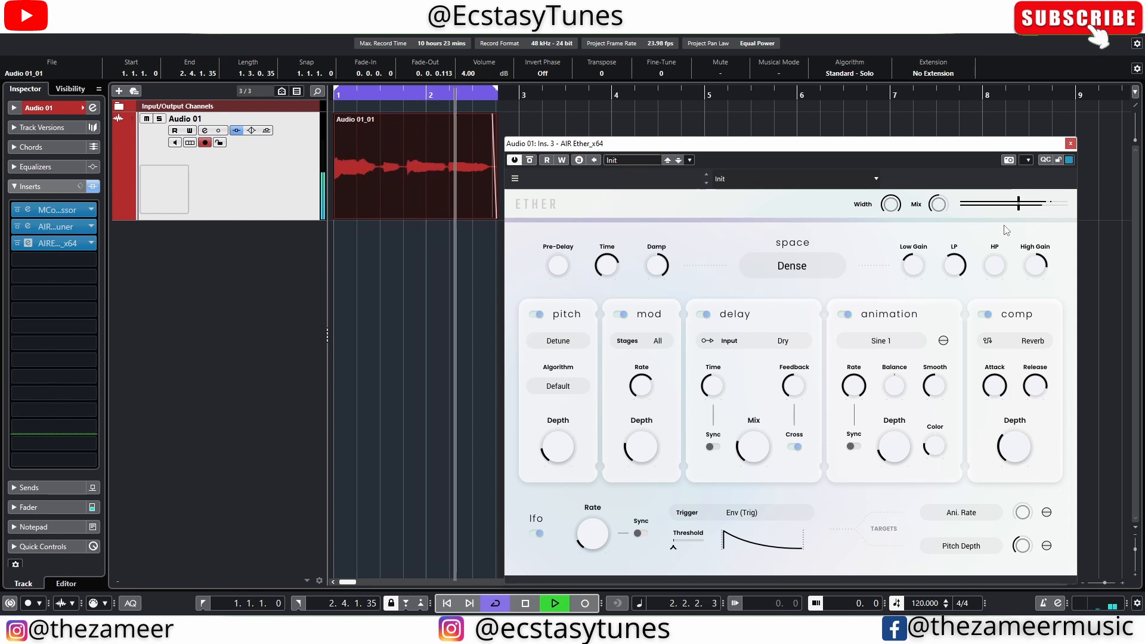
key(space)
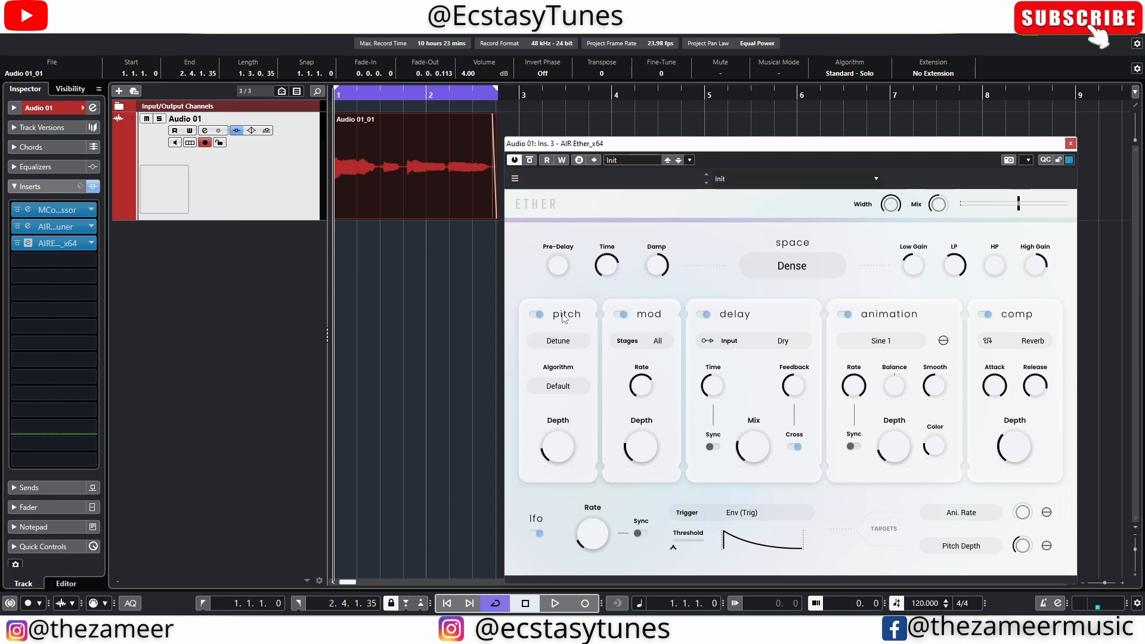
Set the mode of Ether's pitch module to Oct High
click(571, 349)
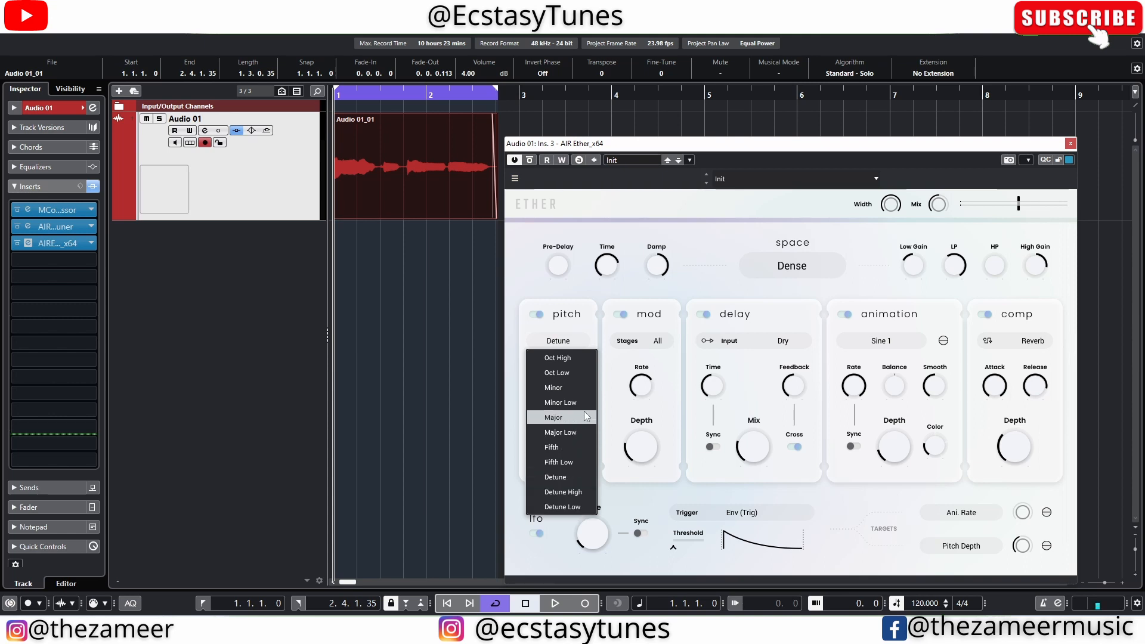
click(599, 291)
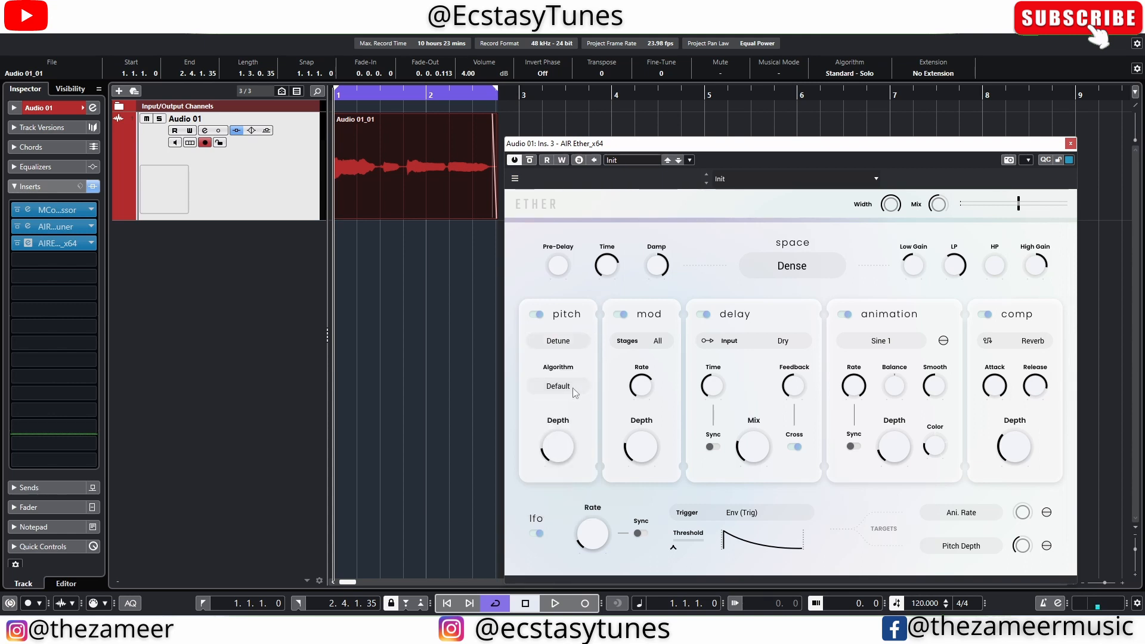
click(569, 348)
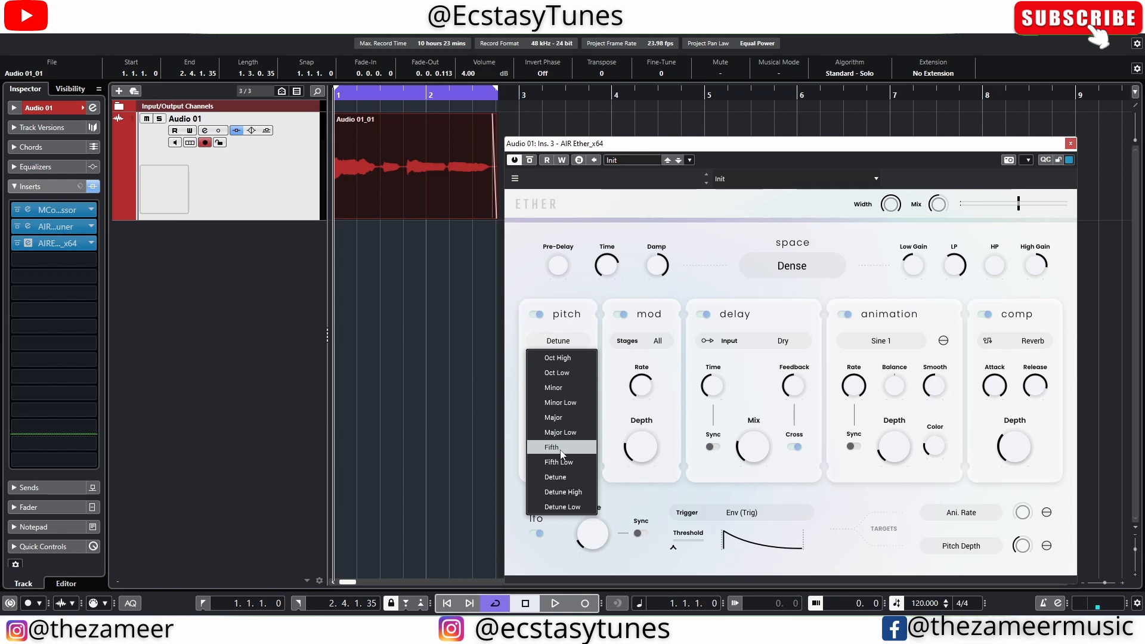
click(562, 358)
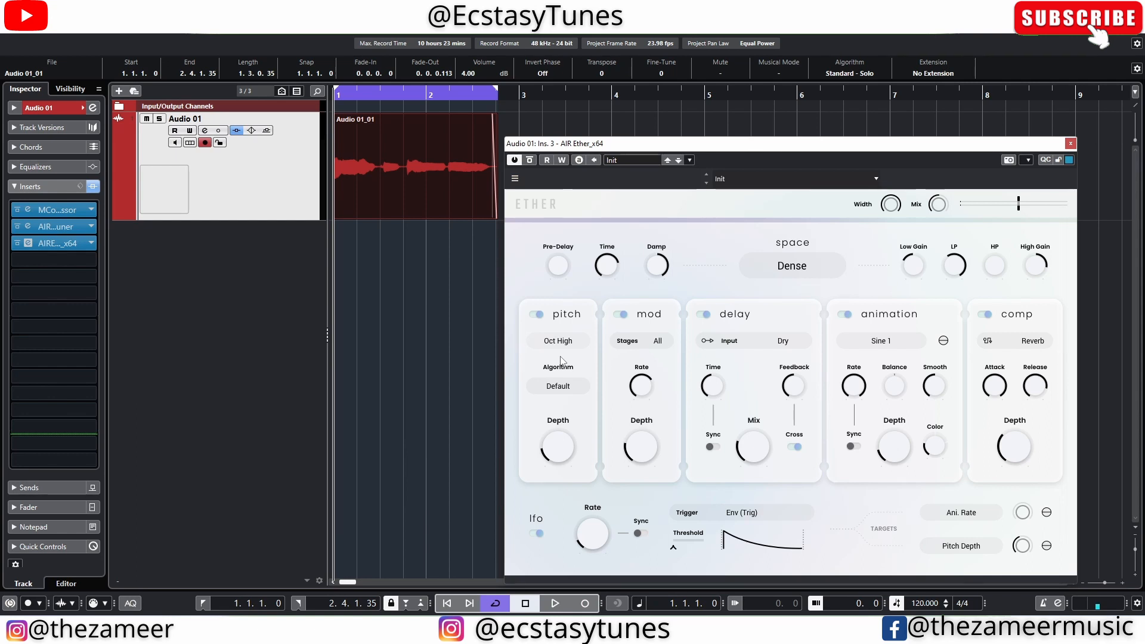
Audition the looped vocal with the pitch module on Oct High, and again with its mode set to Oct Low
key(space)
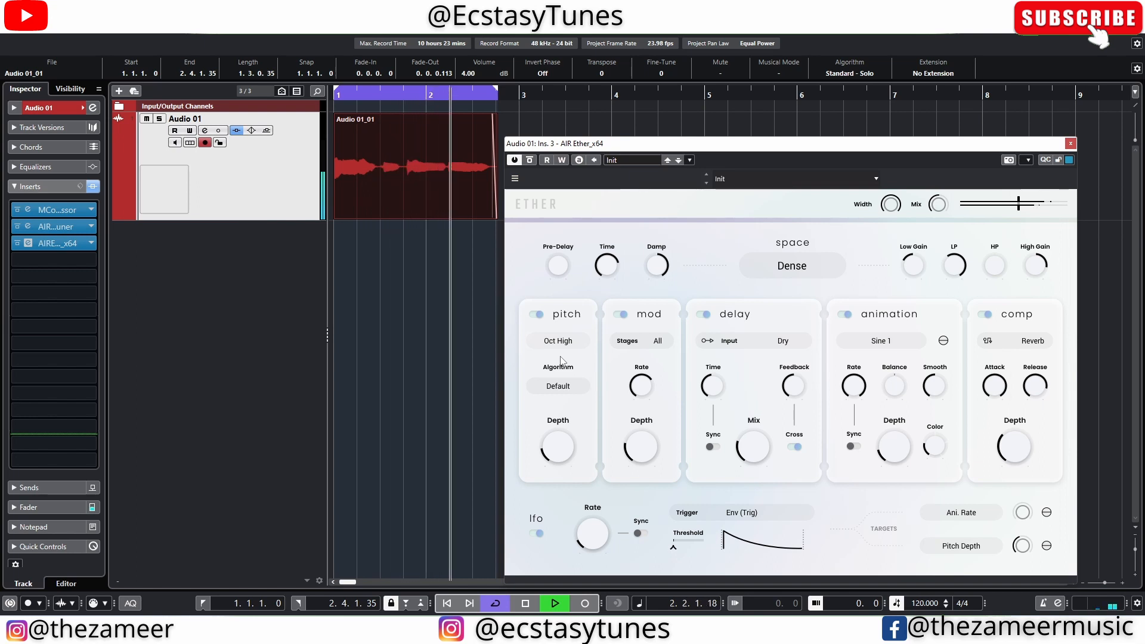
key(space)
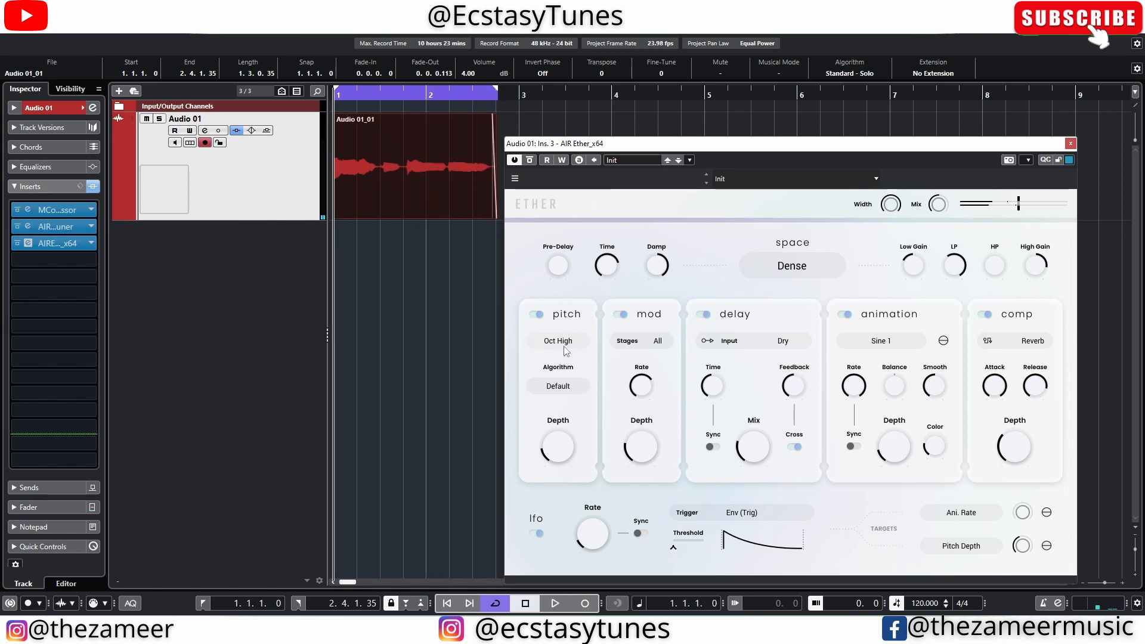
click(566, 347)
click(561, 373)
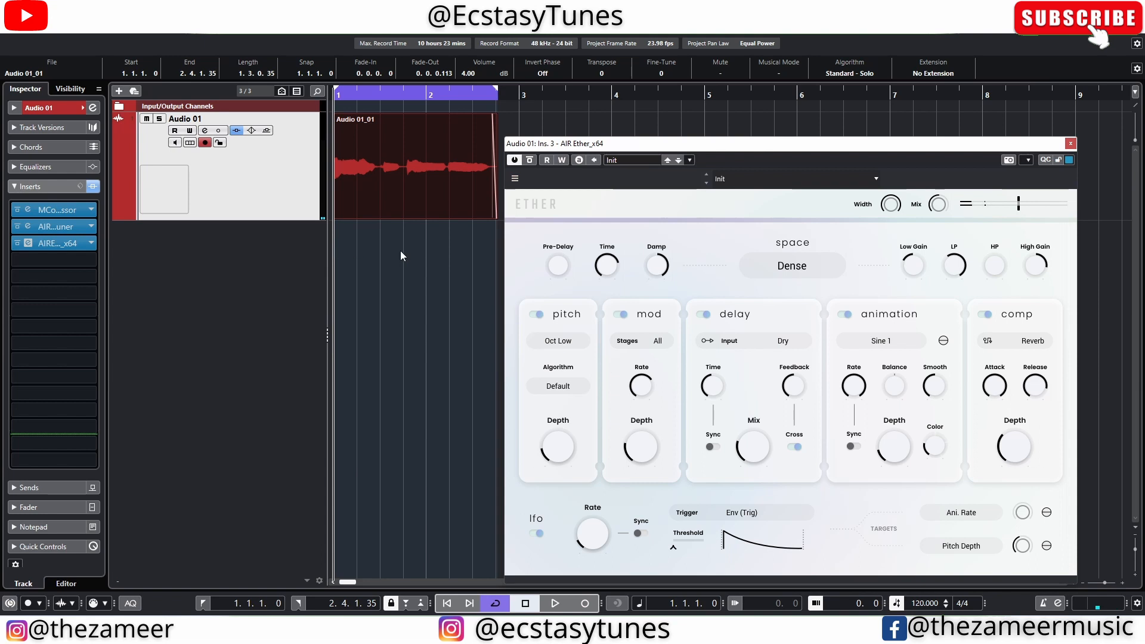
key(space)
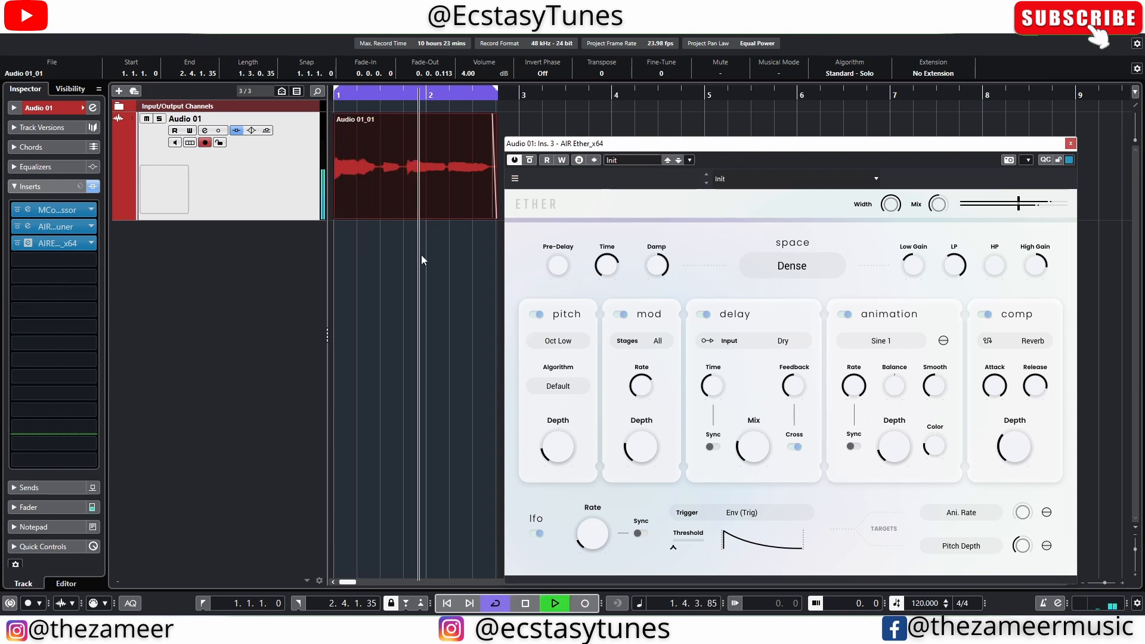
key(space)
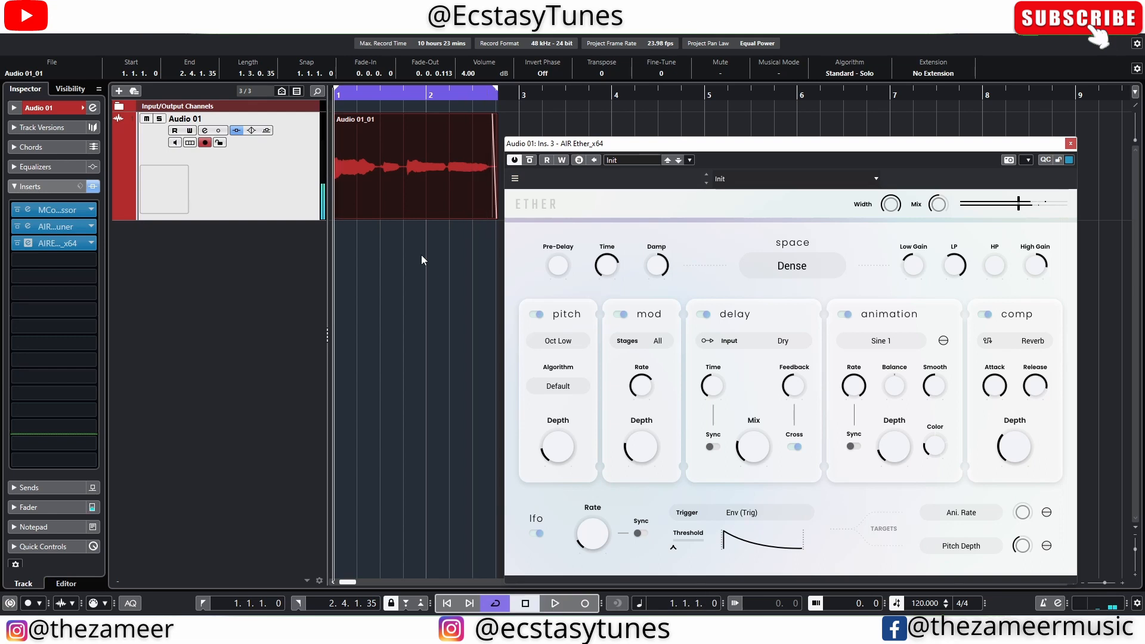
Raise Ether's Low Gain to about 1.5 dB and audition the looped vocal
mouse_move(911, 268)
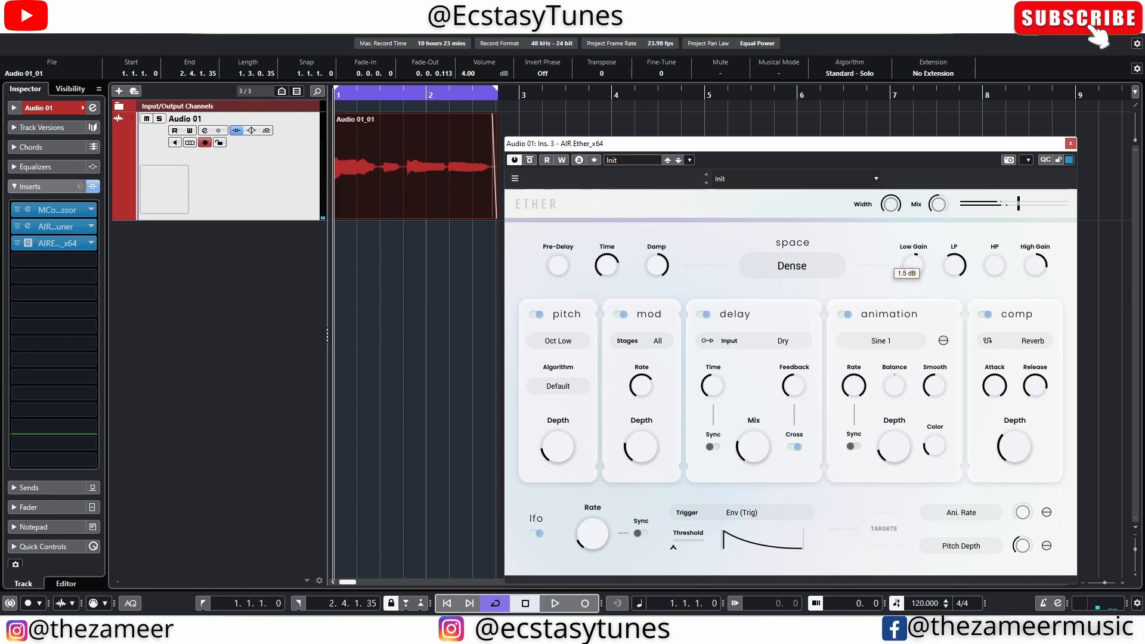
key(space)
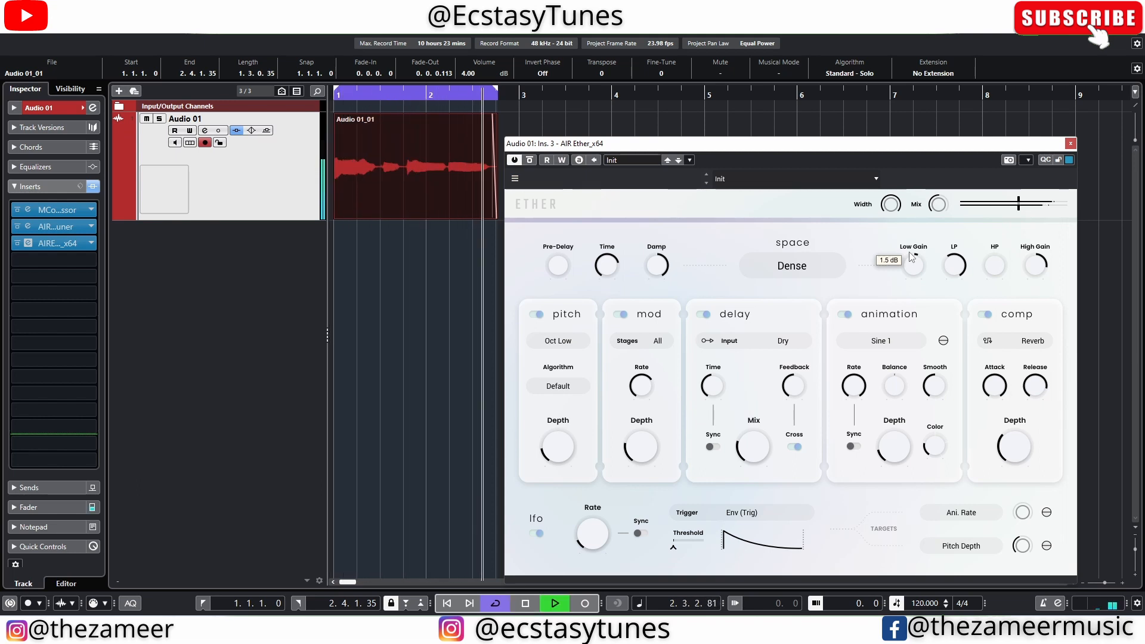
key(space)
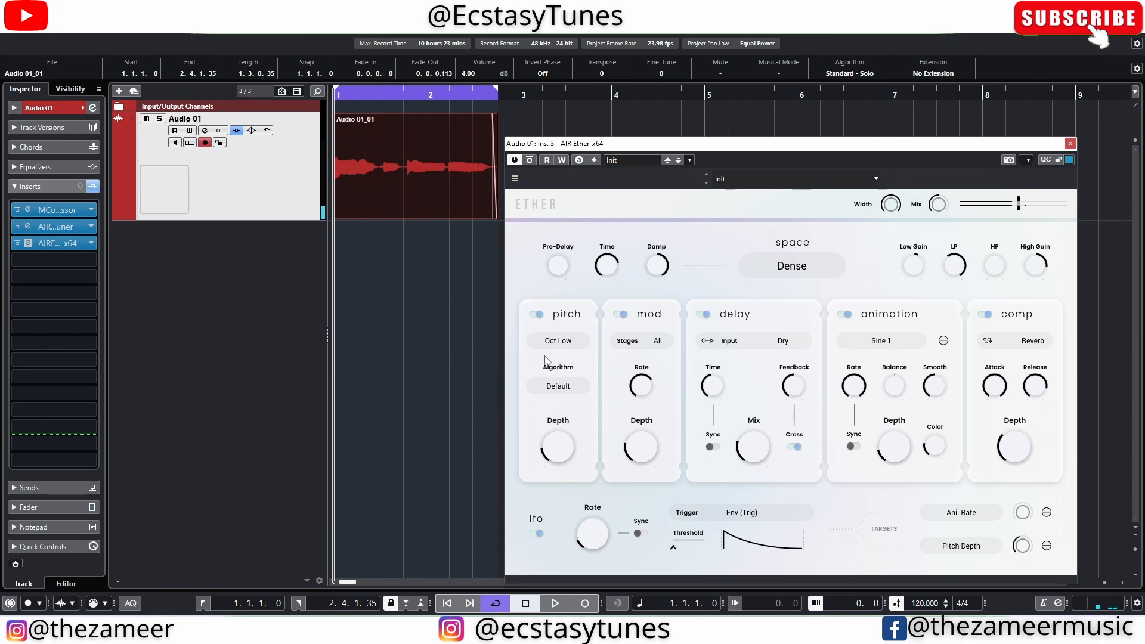
Set the pitch module's mode to Minor and audition the looped vocal
click(559, 341)
click(573, 389)
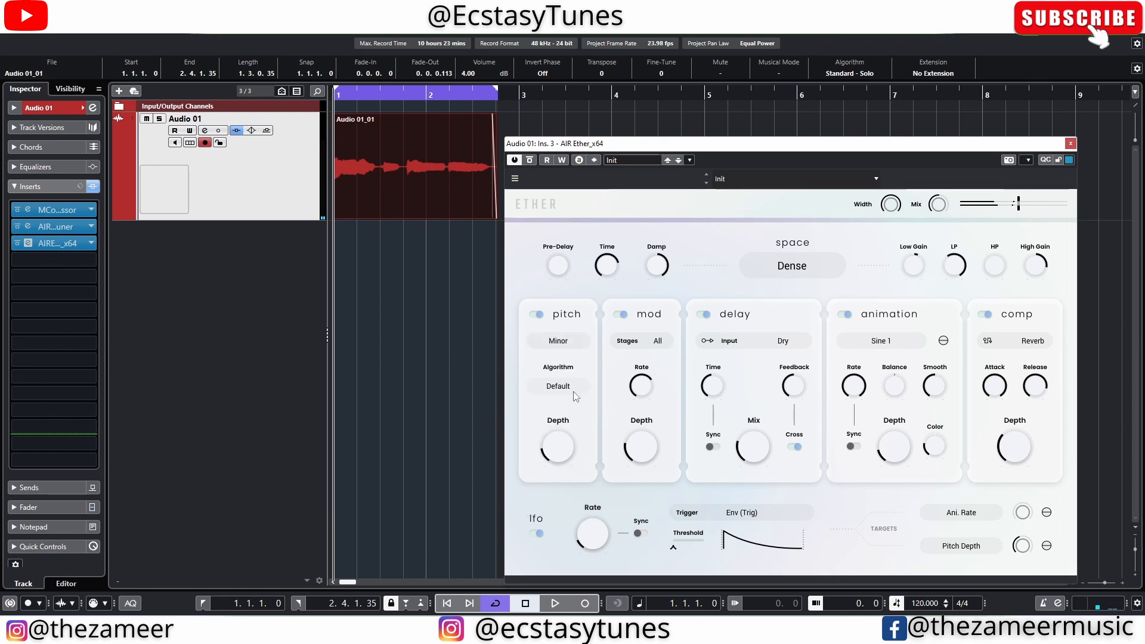
key(space)
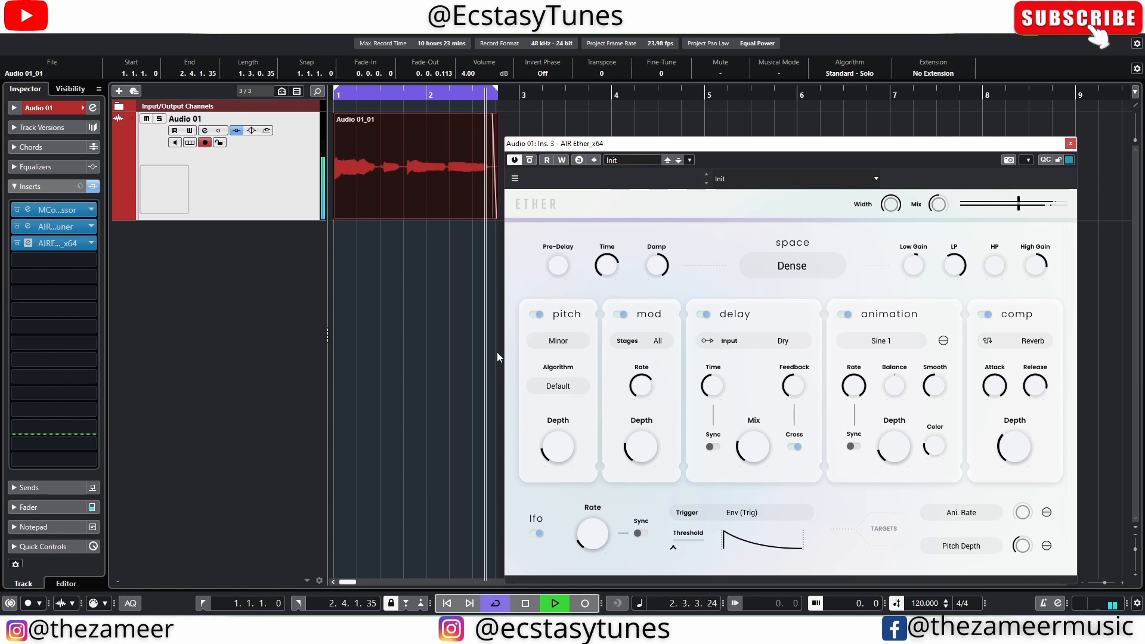
key(space)
Set the pitch module's mode to Minor Low and audition the looped vocal
click(548, 346)
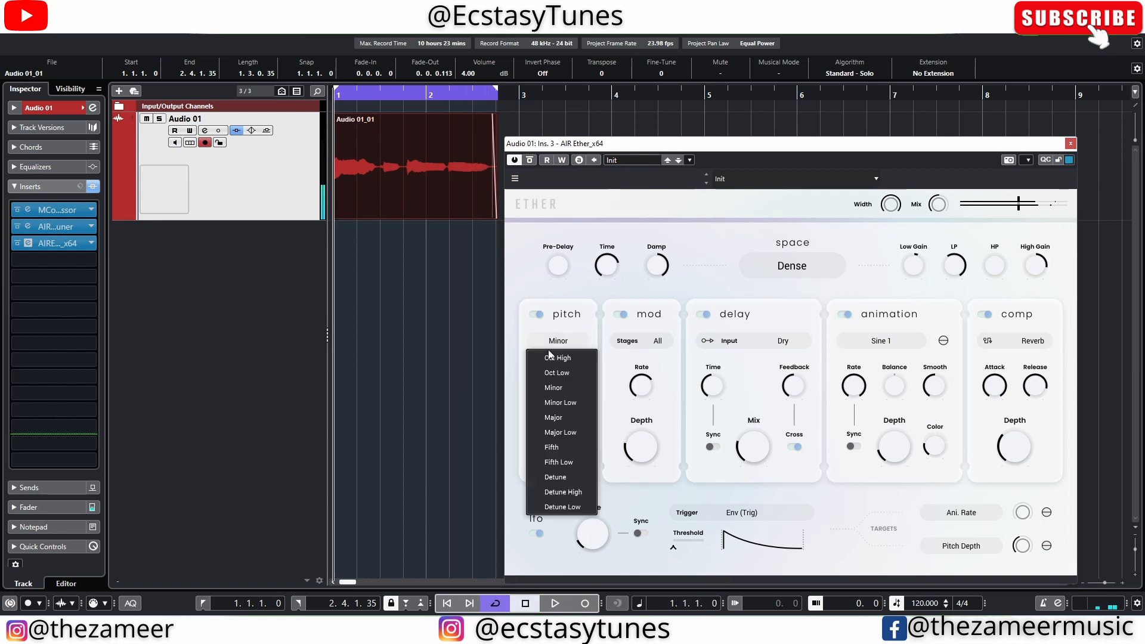
click(573, 406)
key(space)
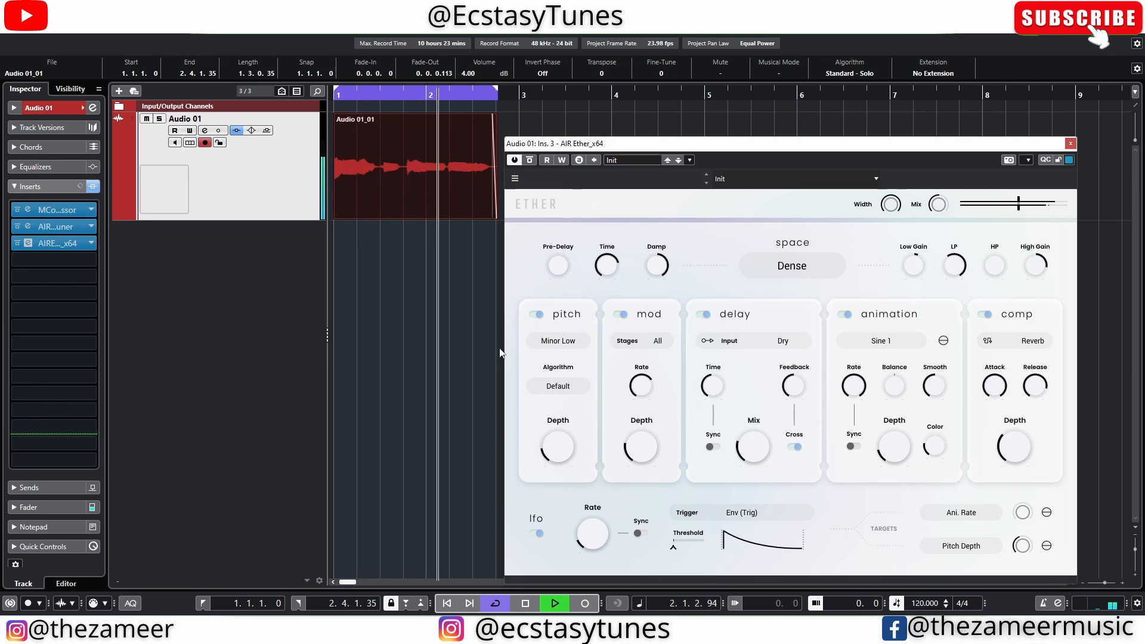
key(space)
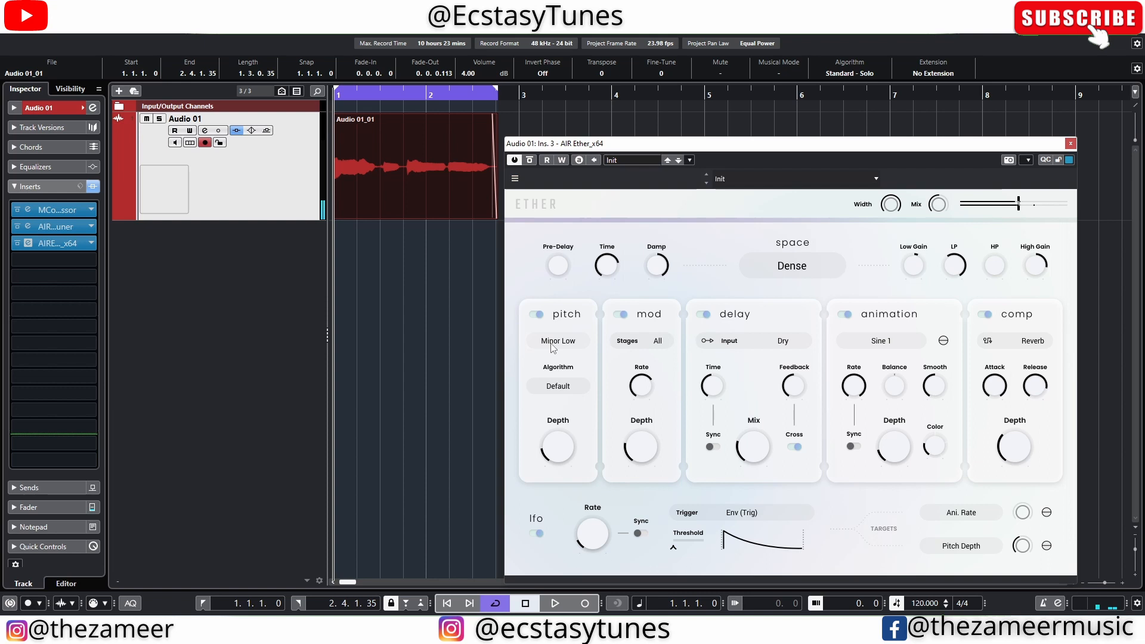
Set the pitch module's mode to Major and audition the looped vocal
click(553, 348)
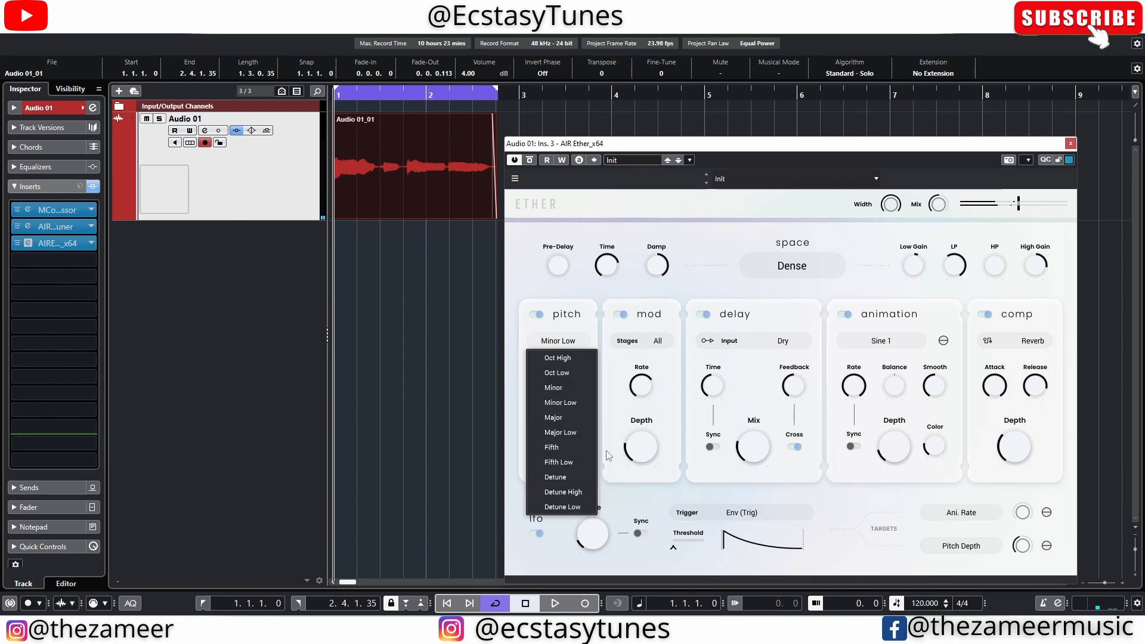
click(555, 414)
key(space)
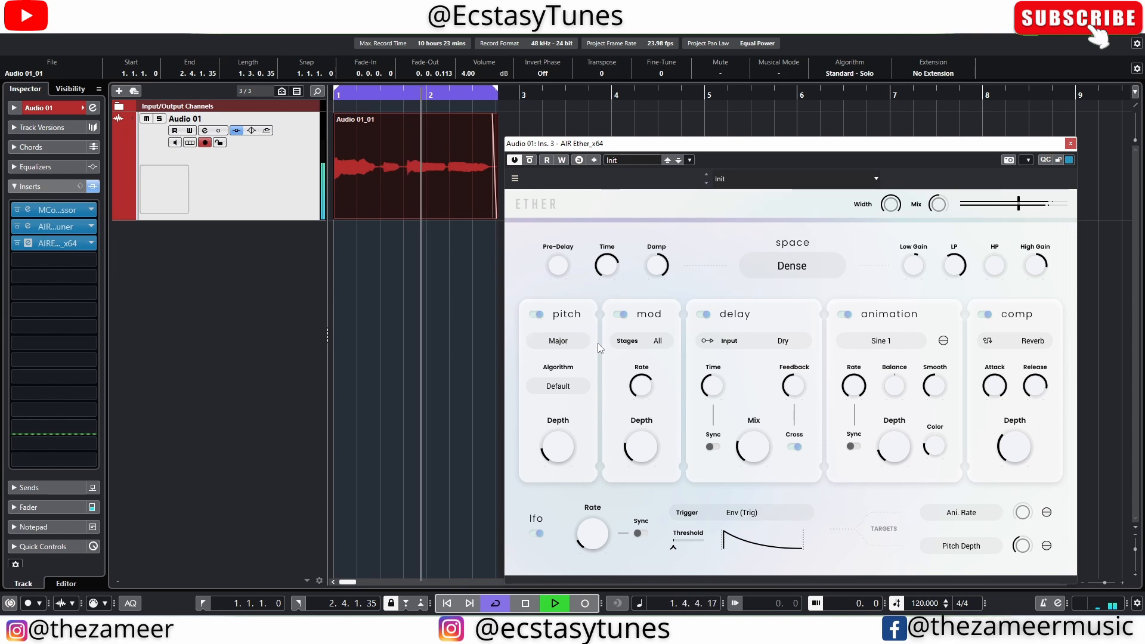
key(space)
Set the pitch module's mode to Major Low and audition the looped vocal
click(558, 341)
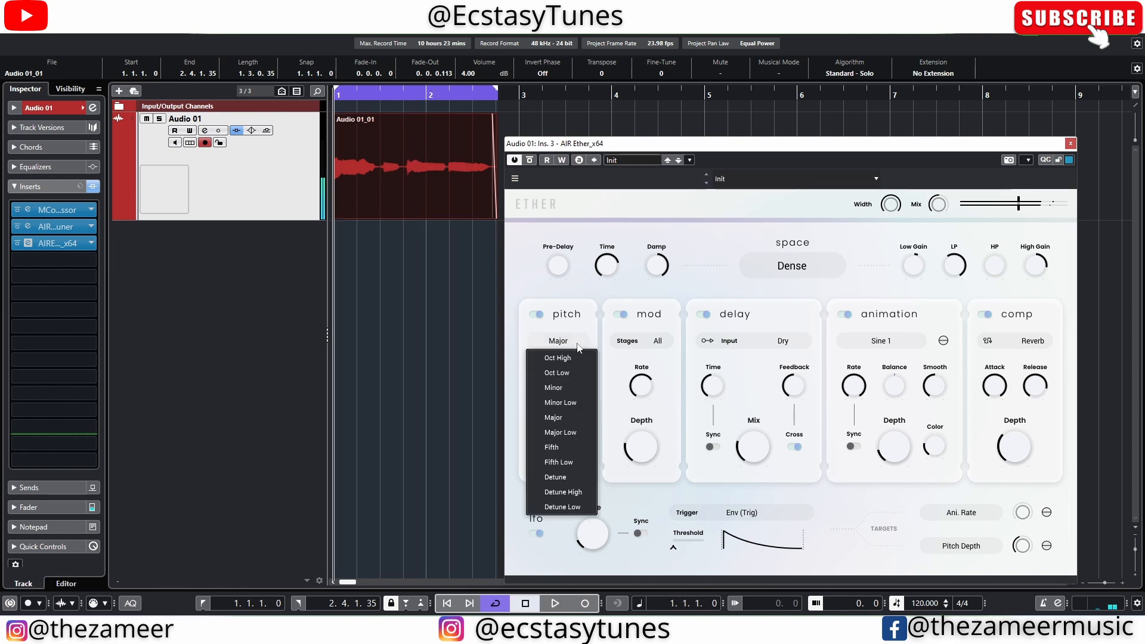
click(566, 346)
click(558, 340)
click(567, 430)
key(space)
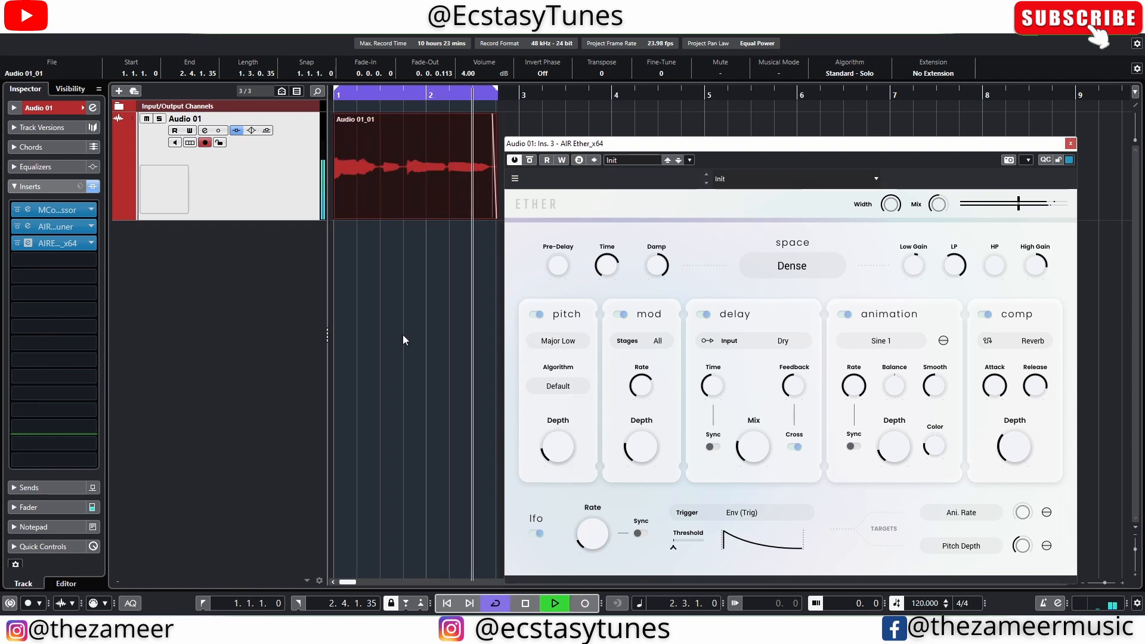
key(space)
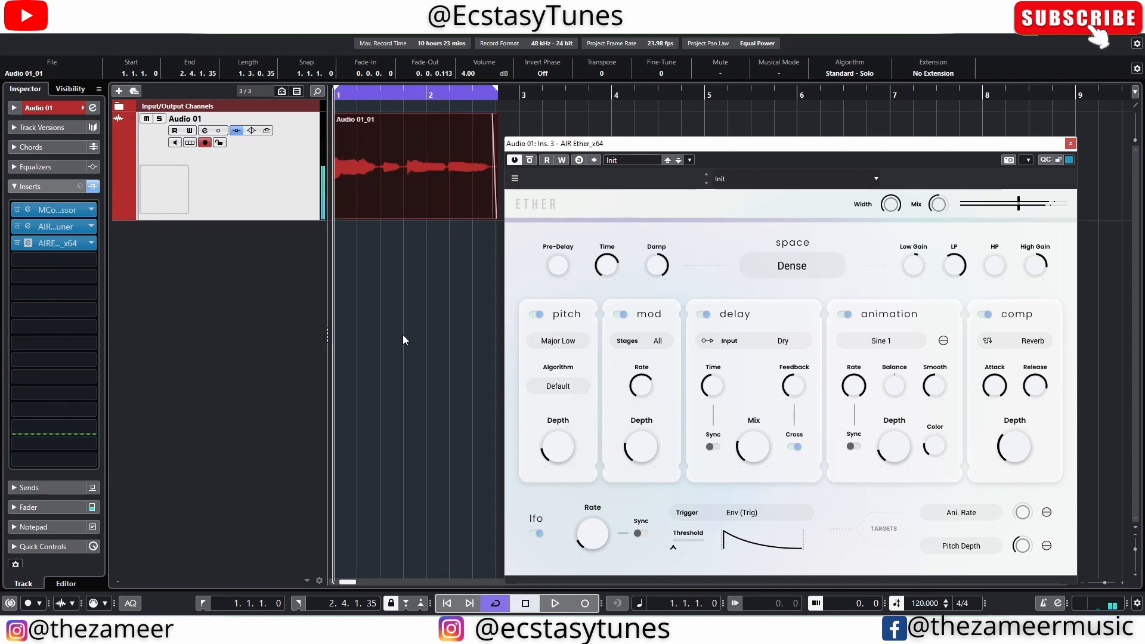
Set the pitch module's mode to Fifth and audition the looped vocal
click(576, 345)
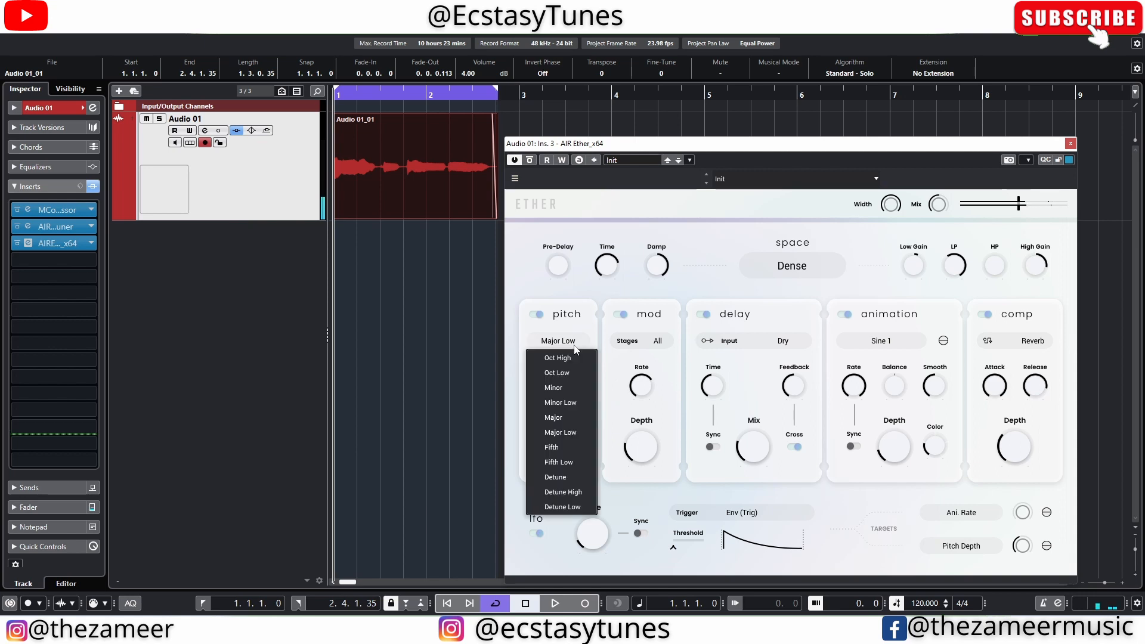
click(577, 454)
key(space)
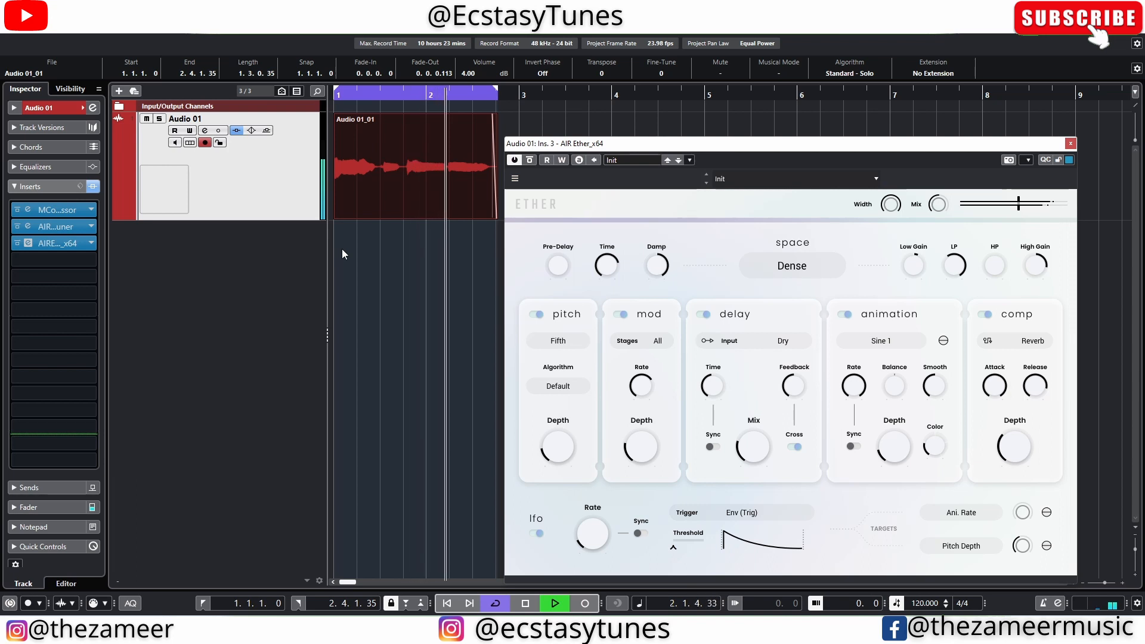
key(space)
Set the pitch module's mode to Fifth Low and audition the looped vocal
click(567, 343)
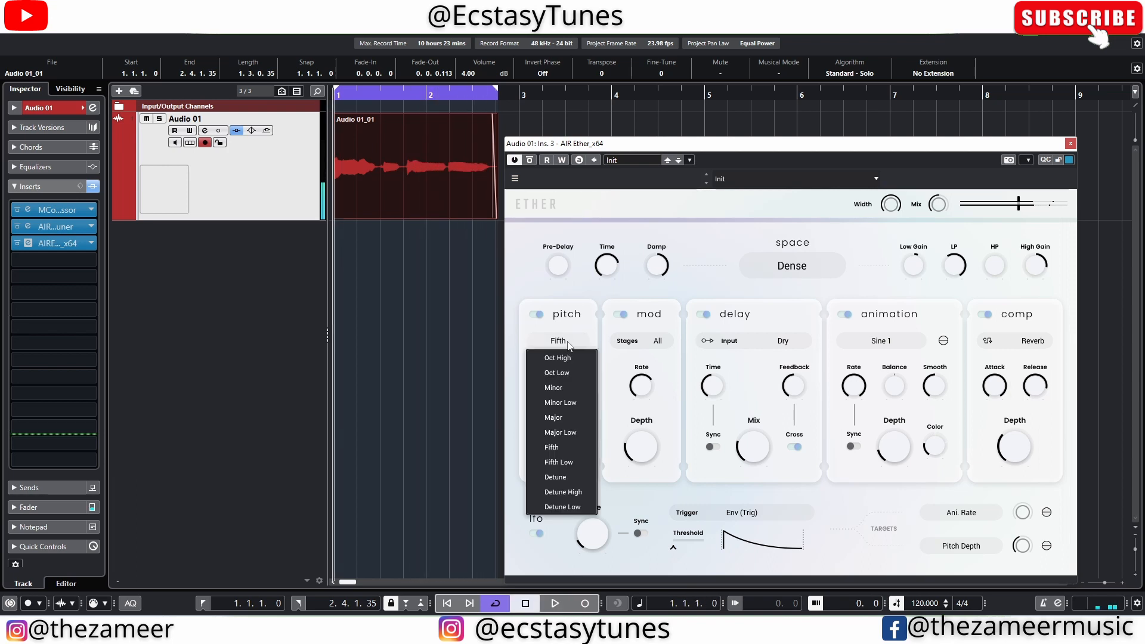
click(574, 464)
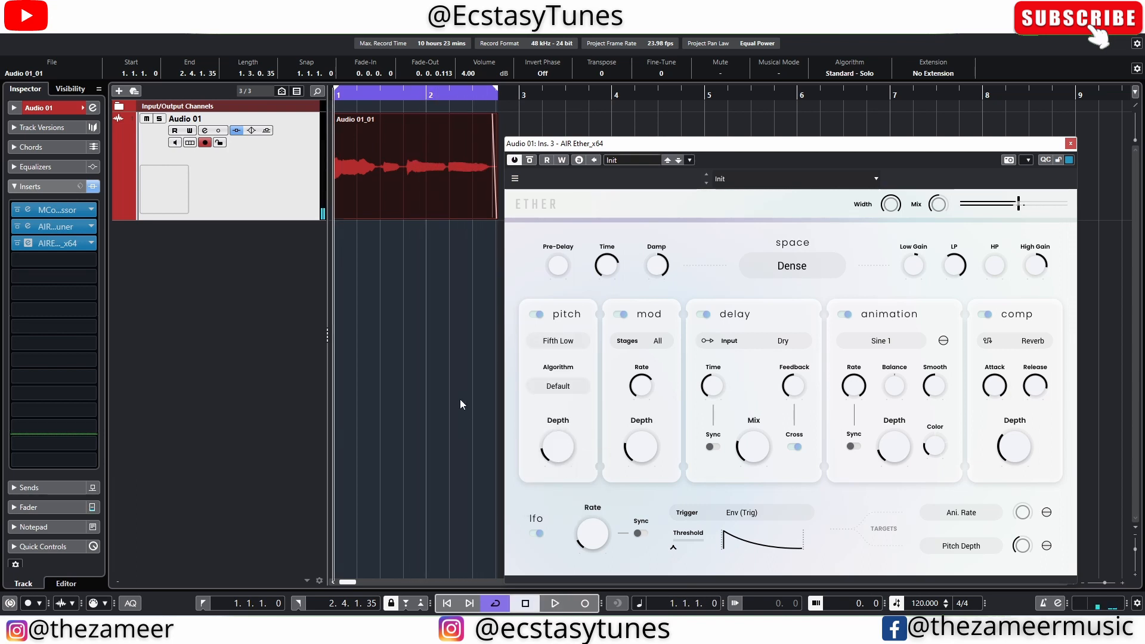
key(space)
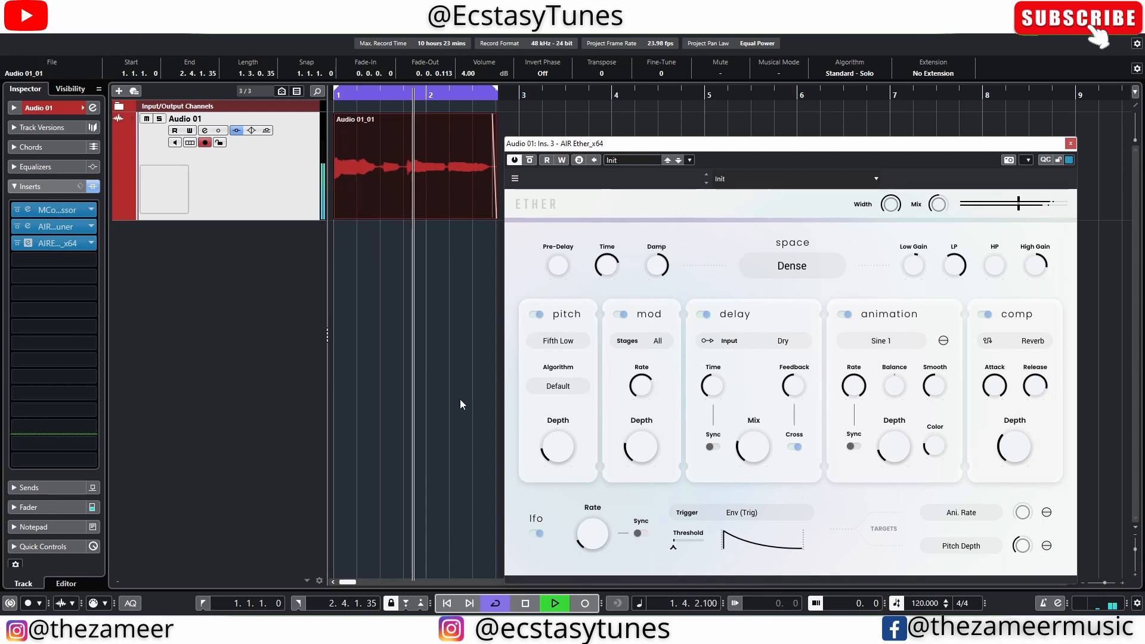
key(space)
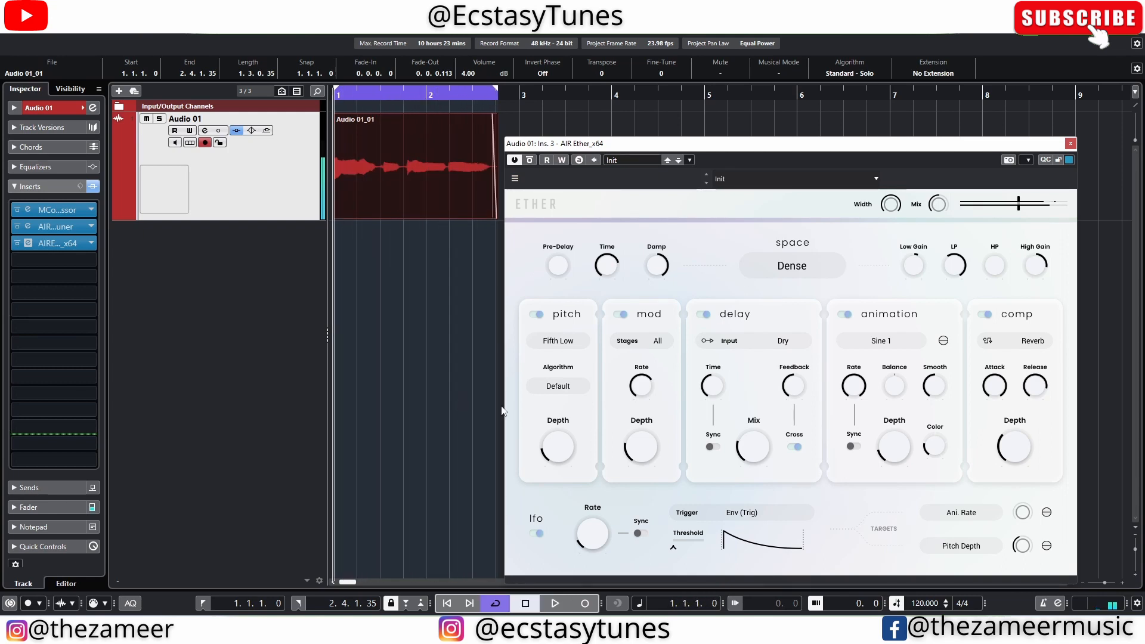
Set the pitch module's mode to Detune High and audition the looped vocal
click(569, 346)
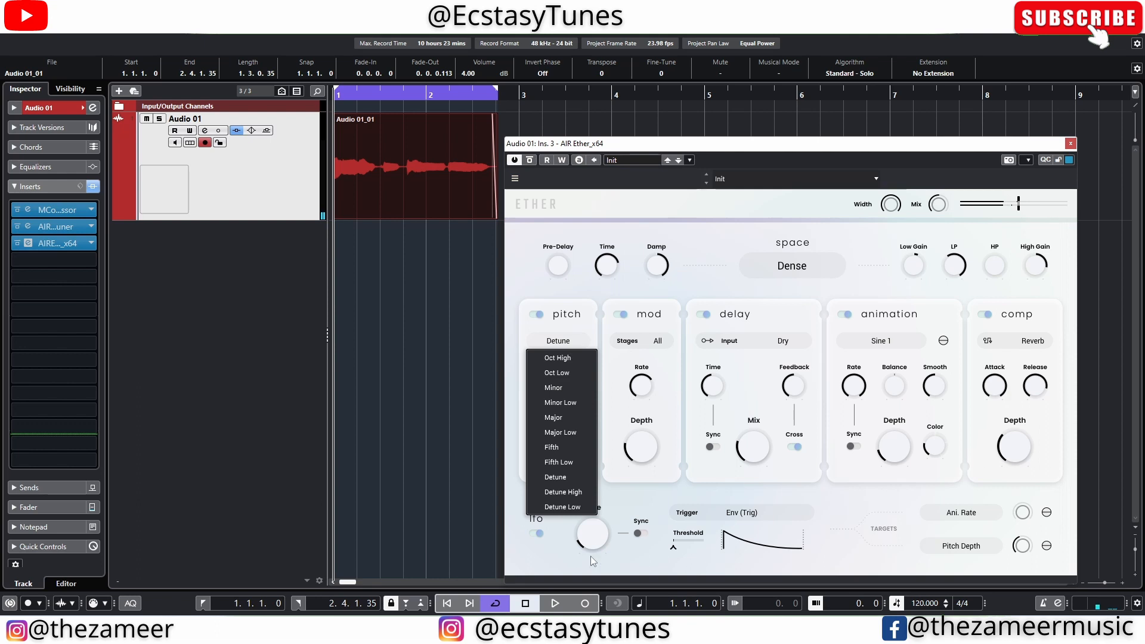
click(580, 494)
key(space)
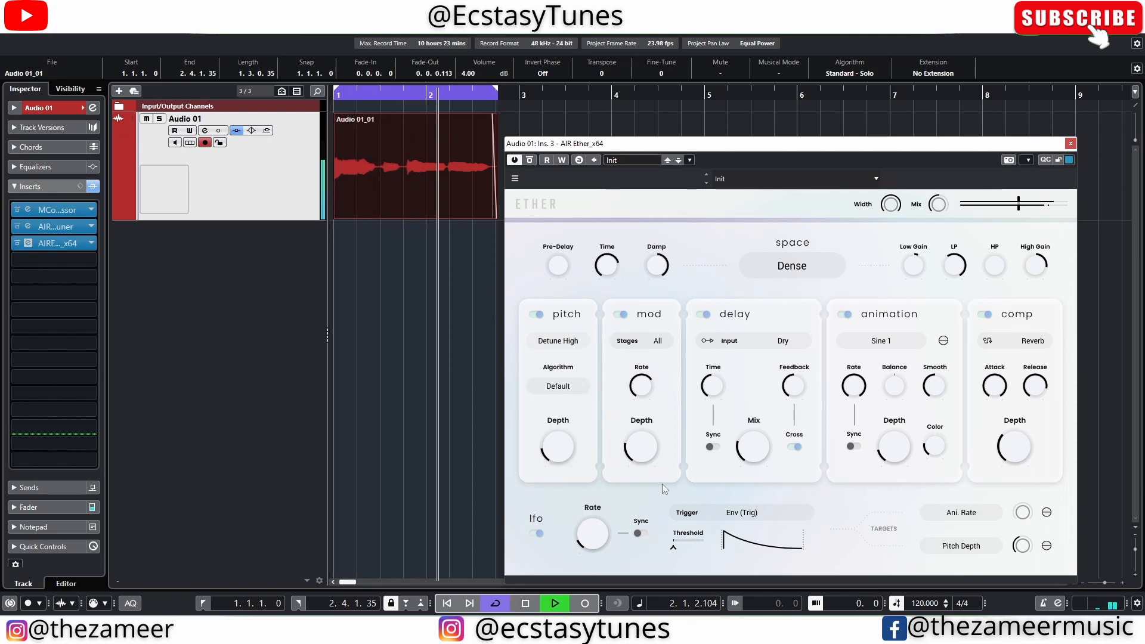
key(space)
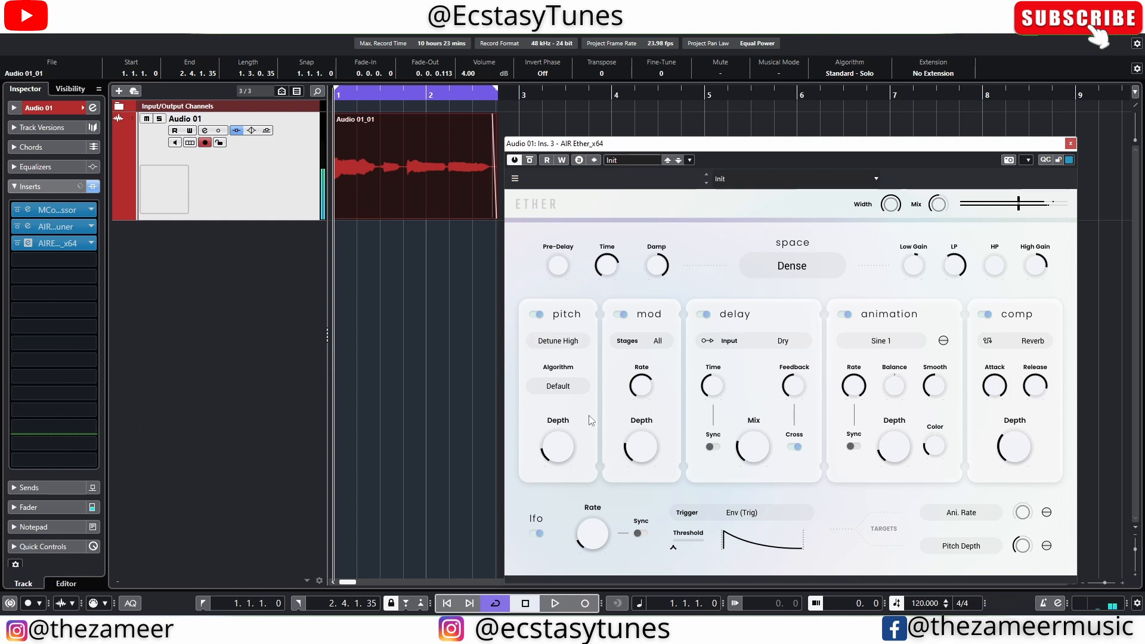
Set the pitch module's mode to Detune Low and audition the looped vocal
click(558, 341)
click(573, 507)
key(space)
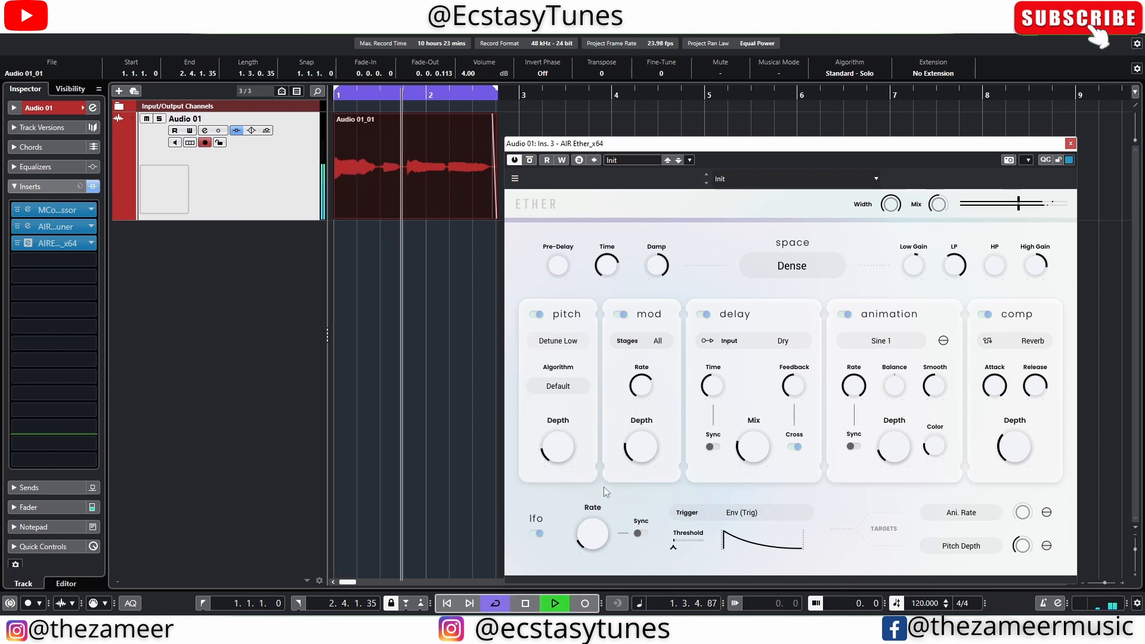
key(space)
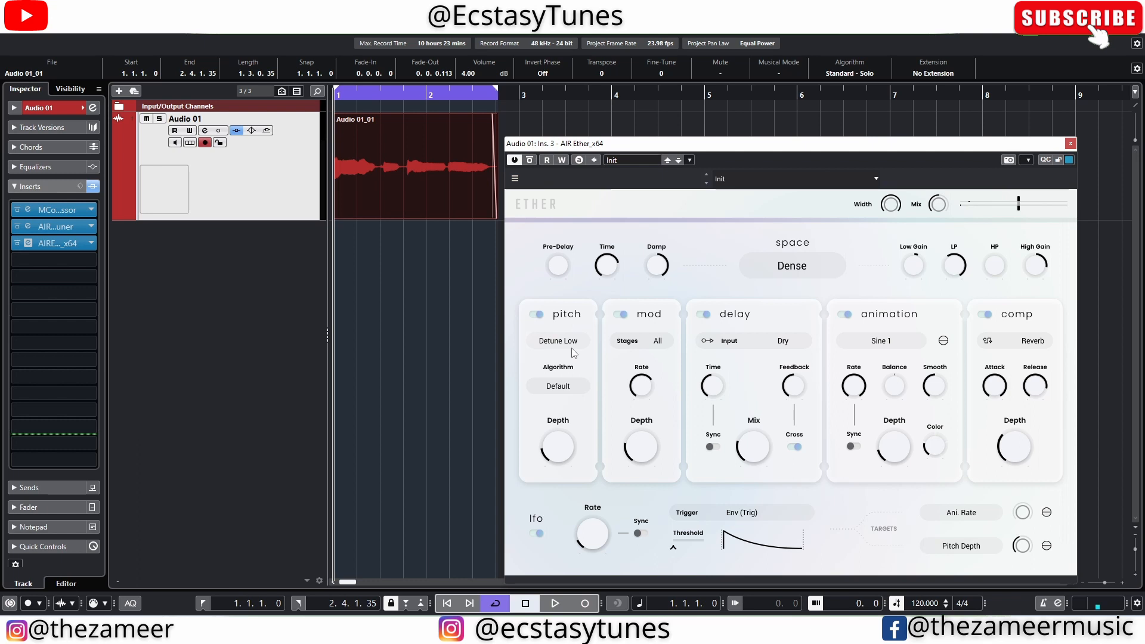
Switch Ether's pitch module off and on again, and set its mode to Detune
click(537, 315)
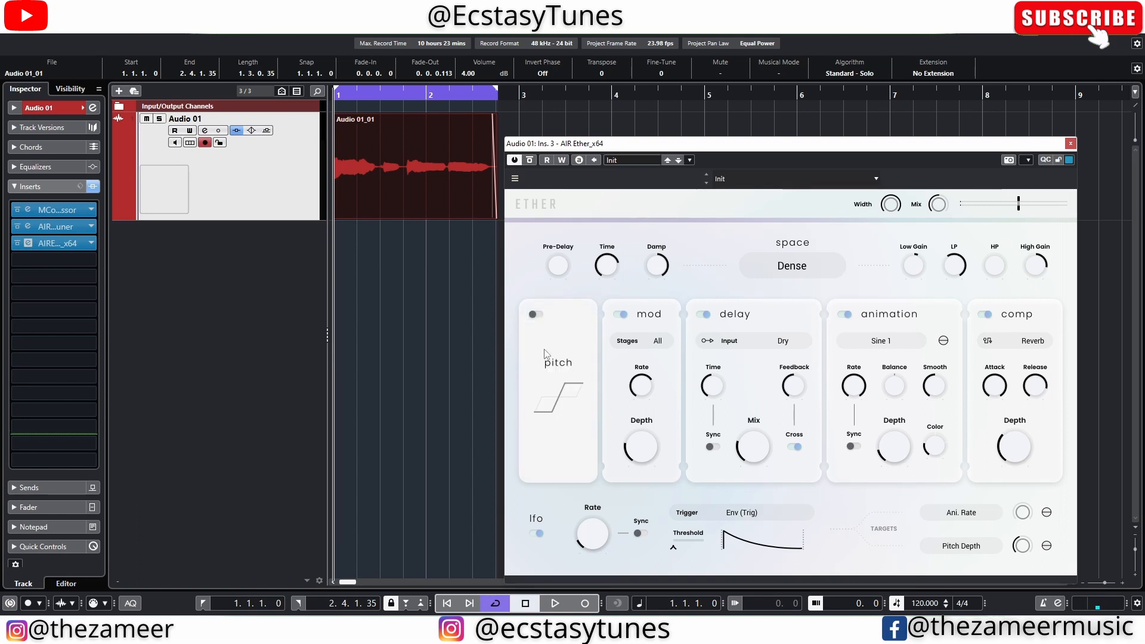
click(538, 314)
click(558, 340)
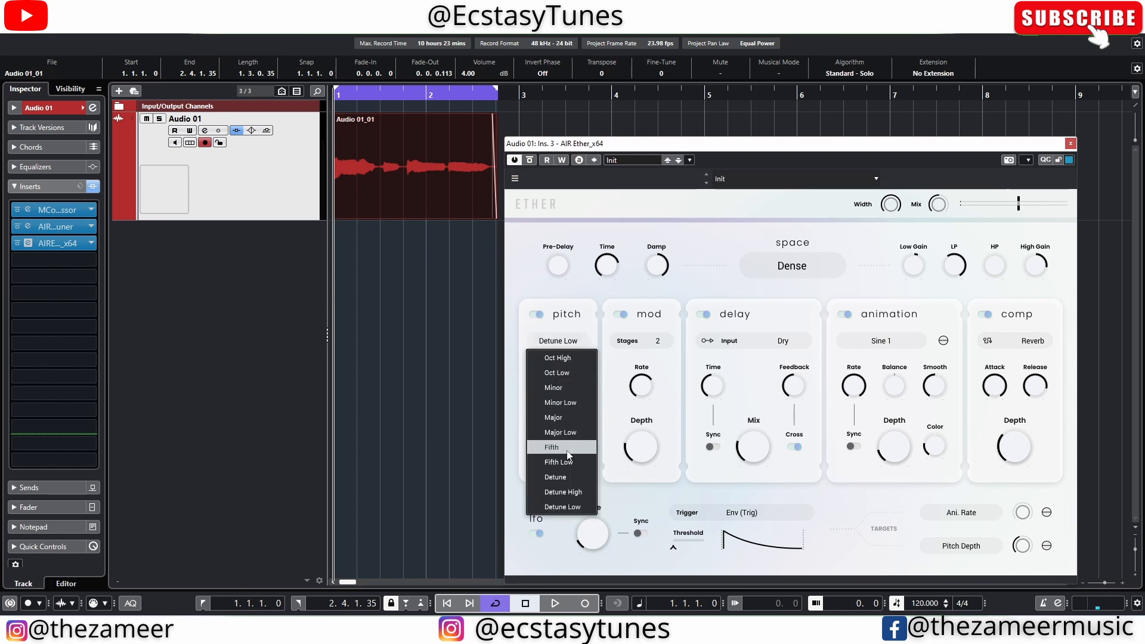
click(563, 477)
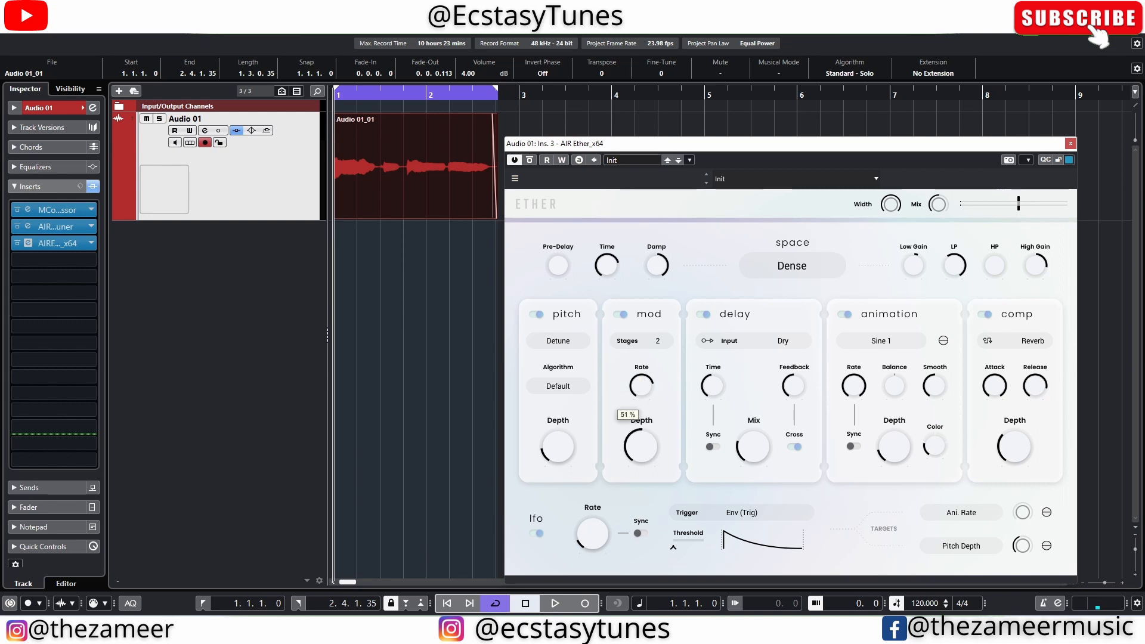
Raise the mod module's Depth to just over half, set its Stages to 7, and audition the looped vocal
drag(648, 430, 648, 453)
click(671, 342)
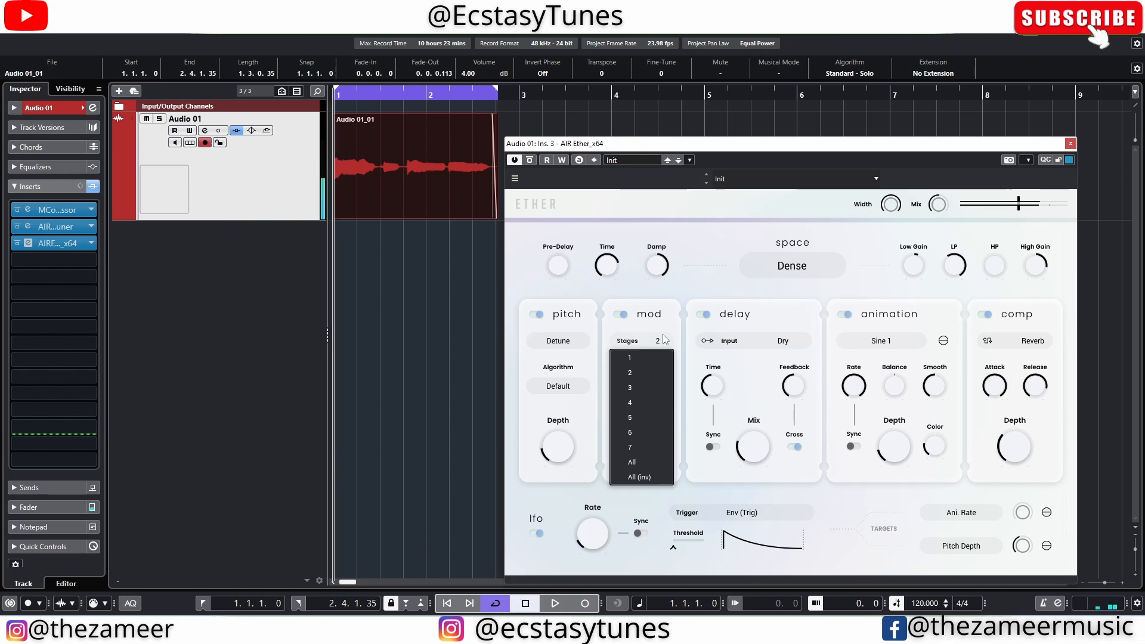
click(658, 444)
key(space)
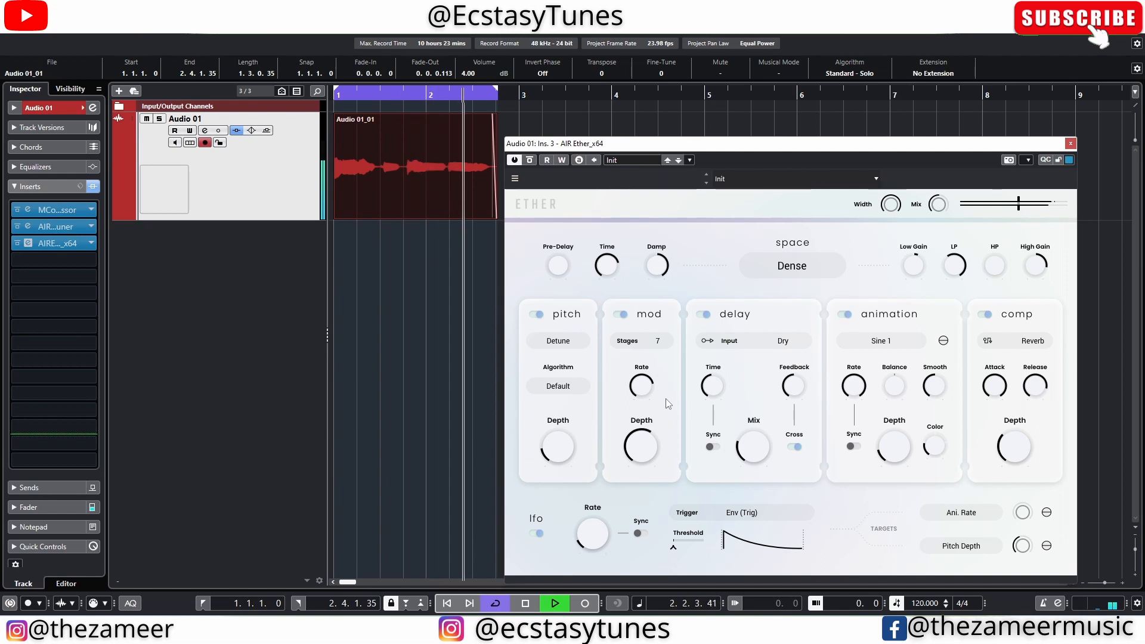
key(space)
mouse_move(650, 382)
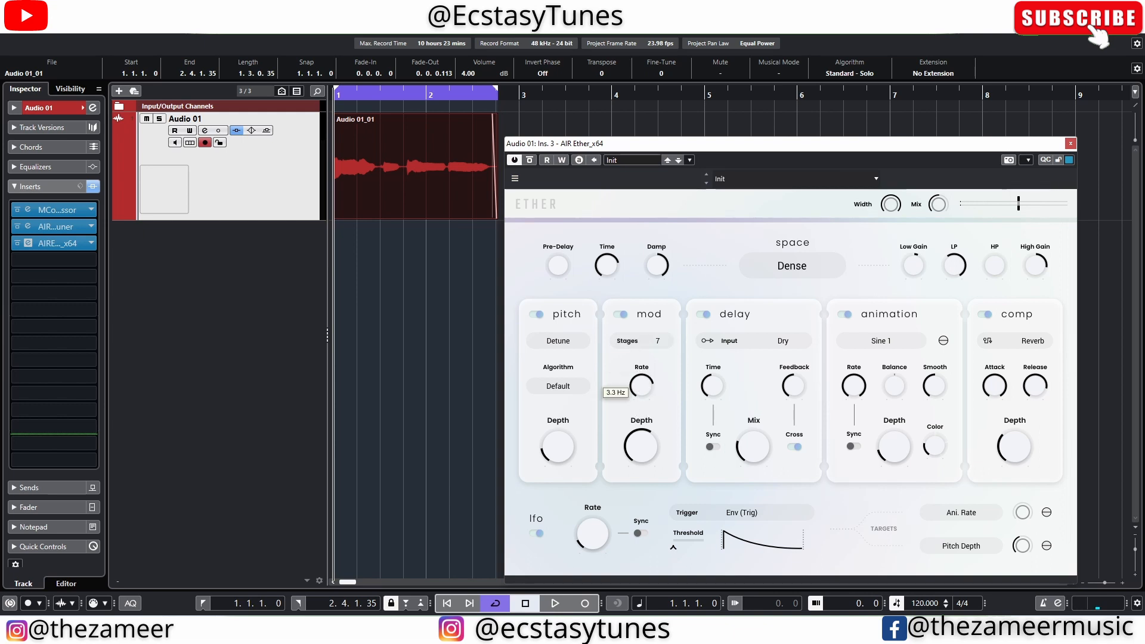
Lower the mod module's Rate to 1.0 Hz and audition the looped vocal
drag(641, 395, 640, 405)
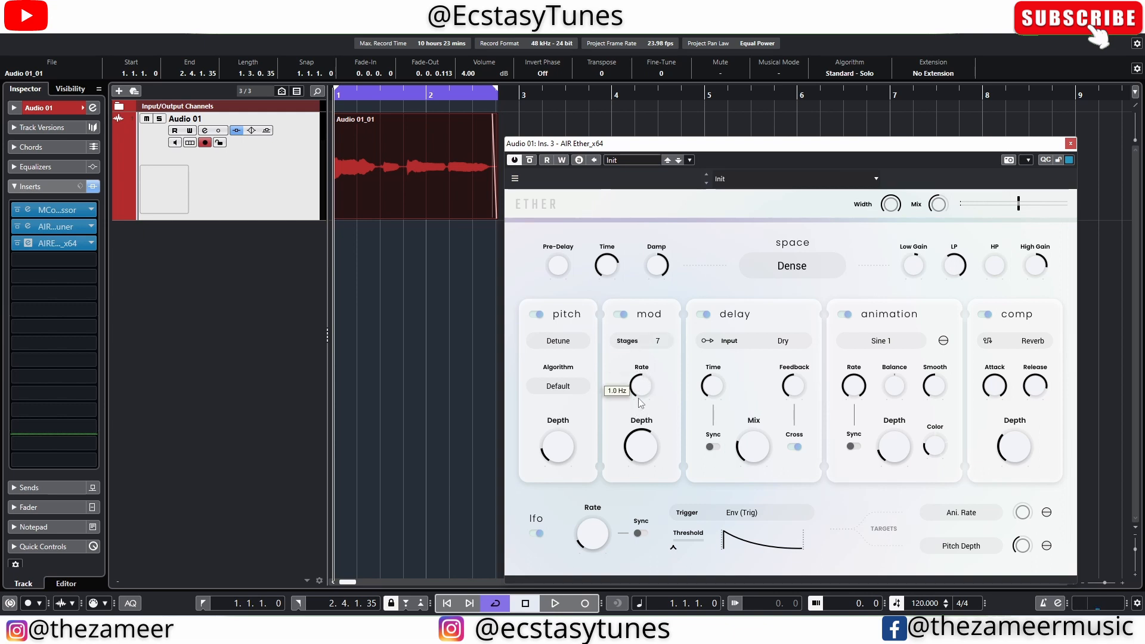
key(space)
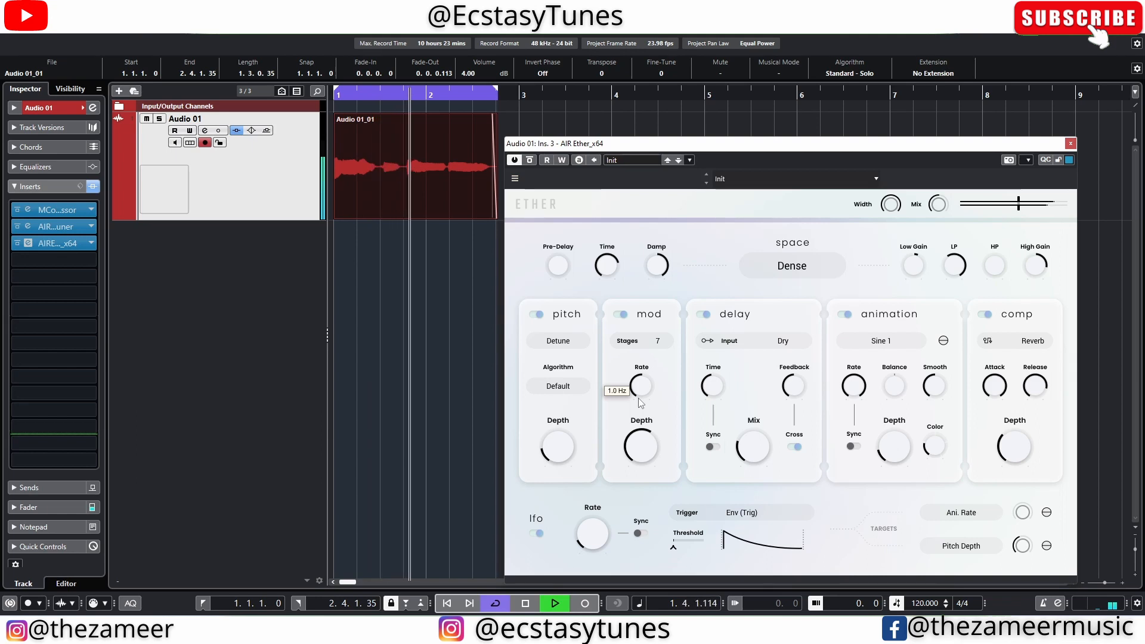
key(space)
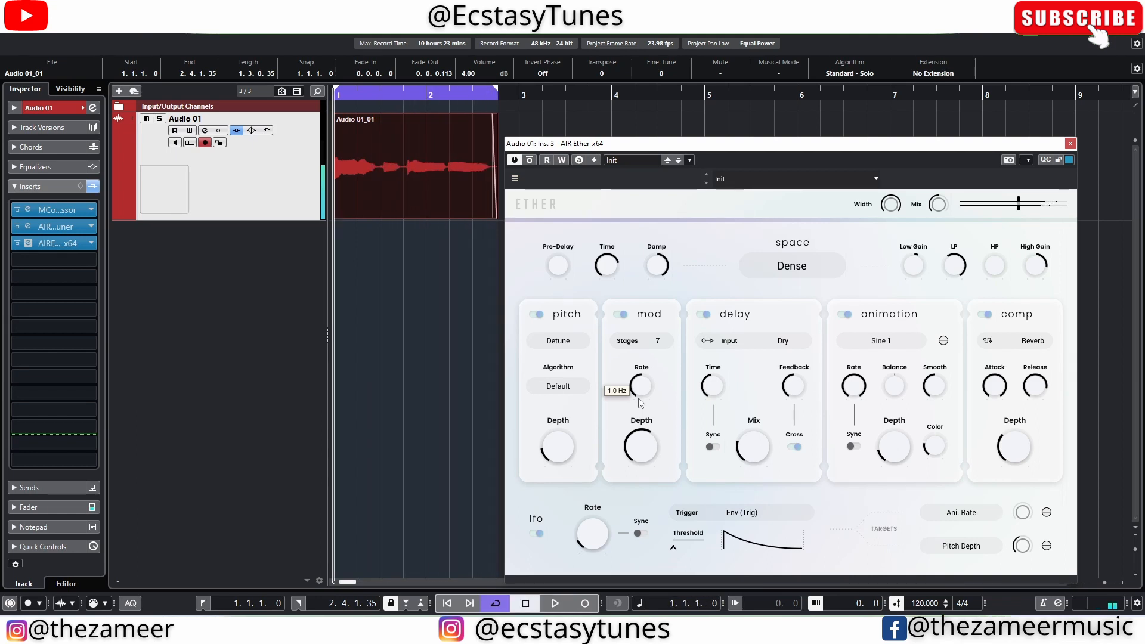
Set the mod module's Stages to the lowest option, switch the module off, and audition the looped vocal
click(621, 318)
mouse_move(649, 456)
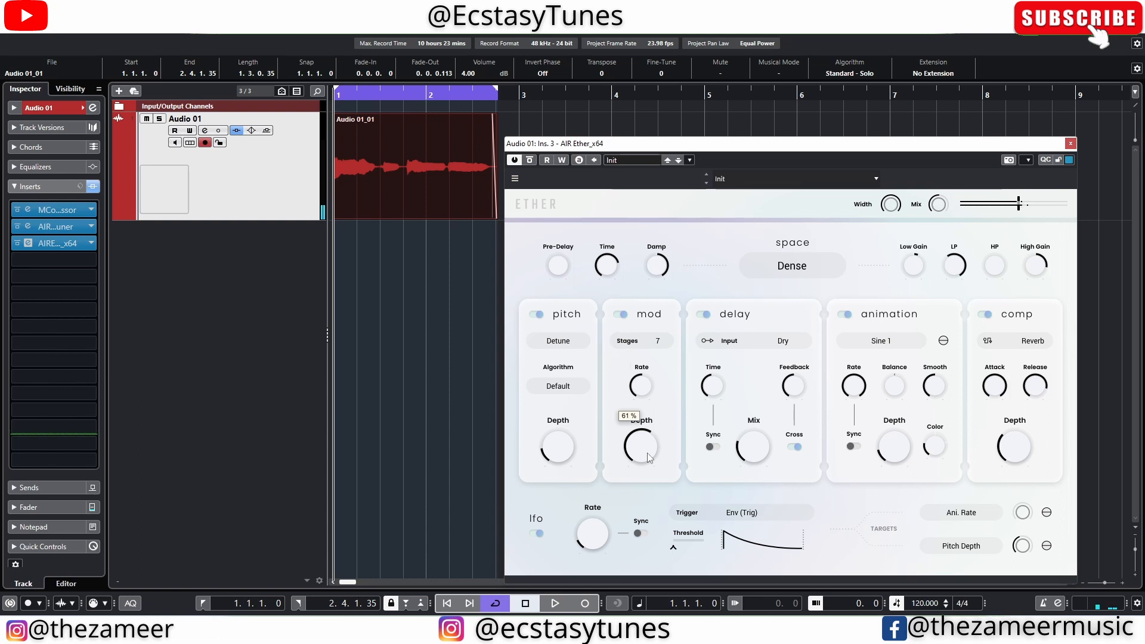
click(658, 345)
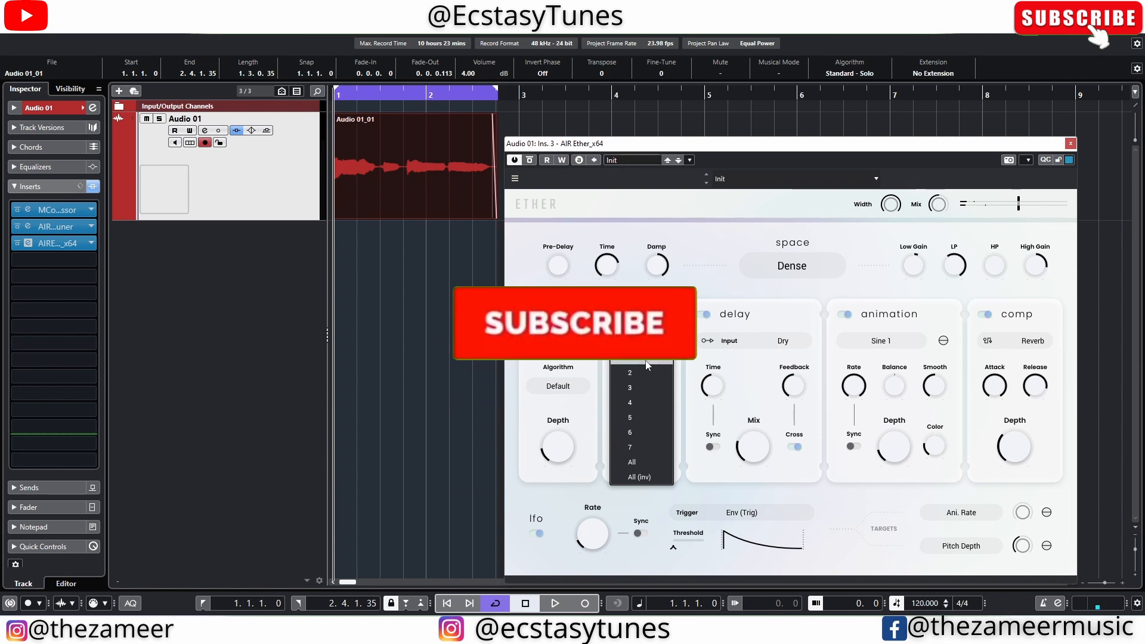
click(646, 364)
click(618, 315)
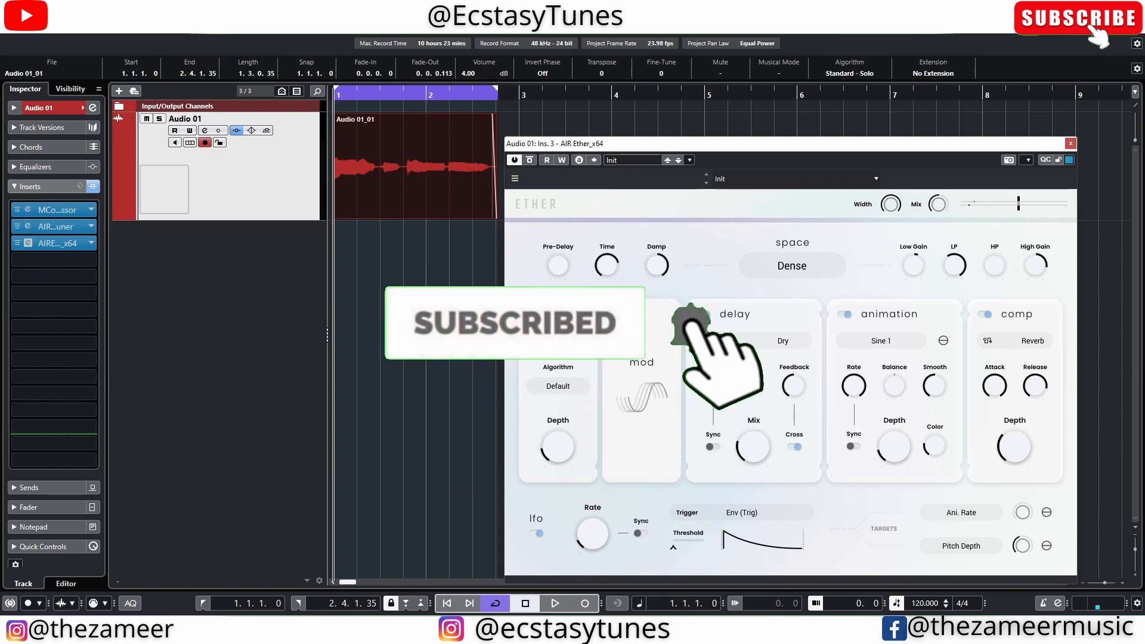
key(space)
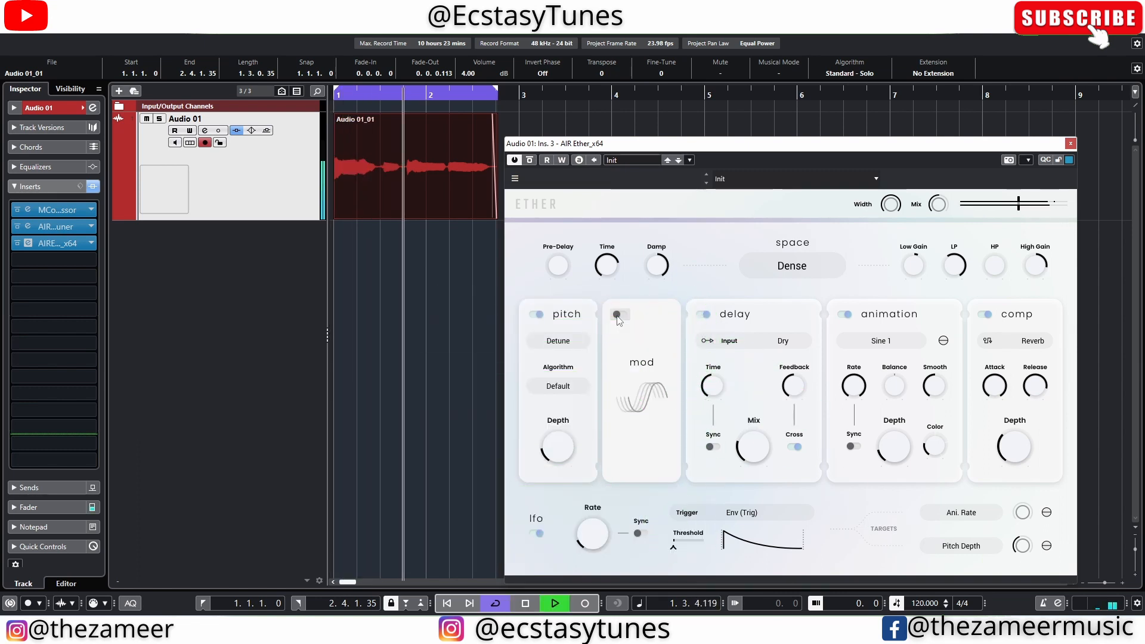
key(space)
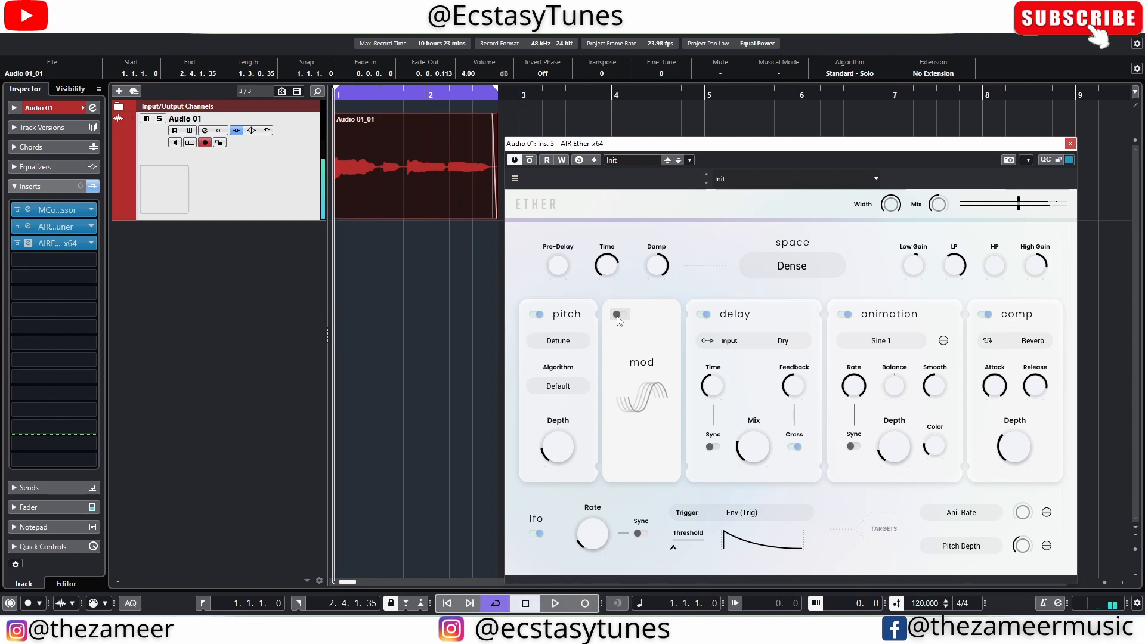
Review the source choices for the delay module's Input and keep it on Dry
click(781, 340)
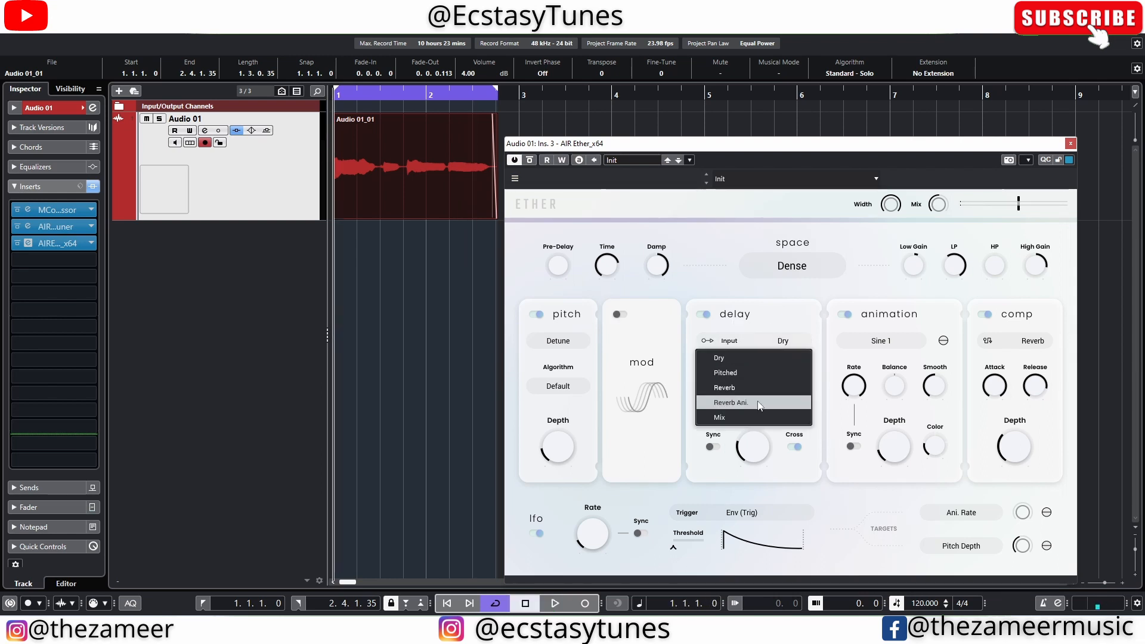
click(790, 318)
click(758, 341)
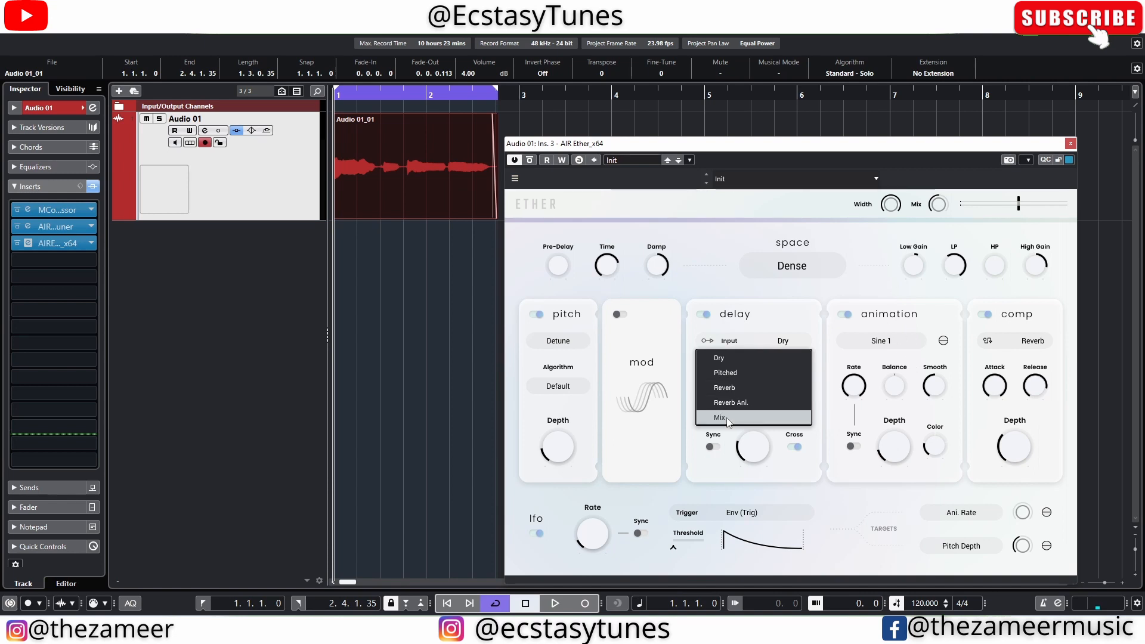
click(733, 359)
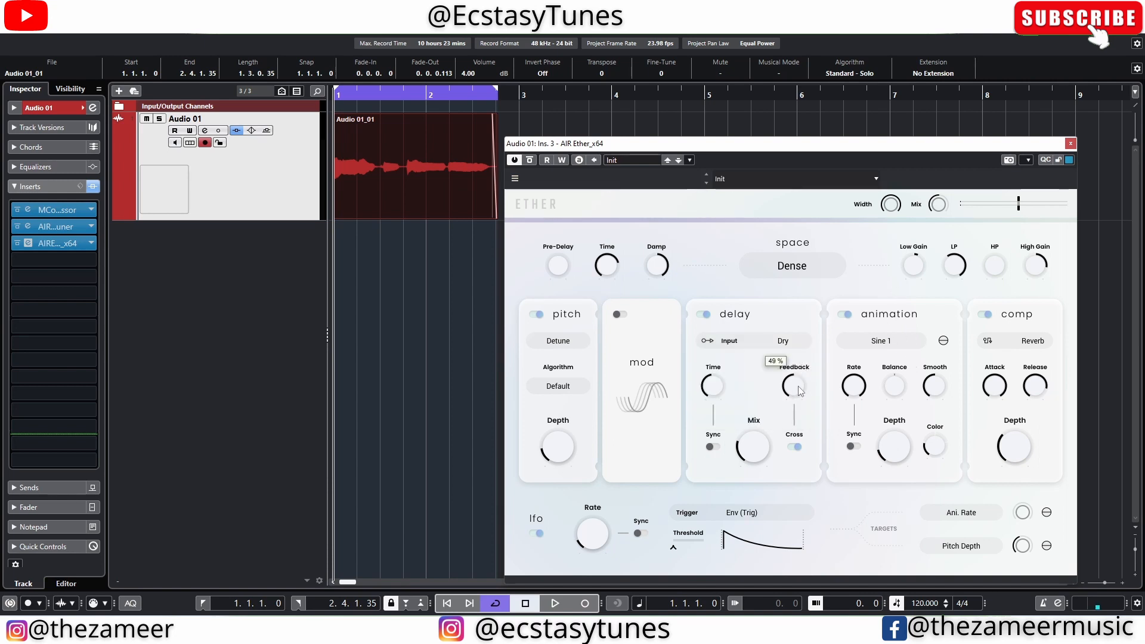
Turn on the delay module's Sync and audition the looped vocal
click(711, 447)
key(space)
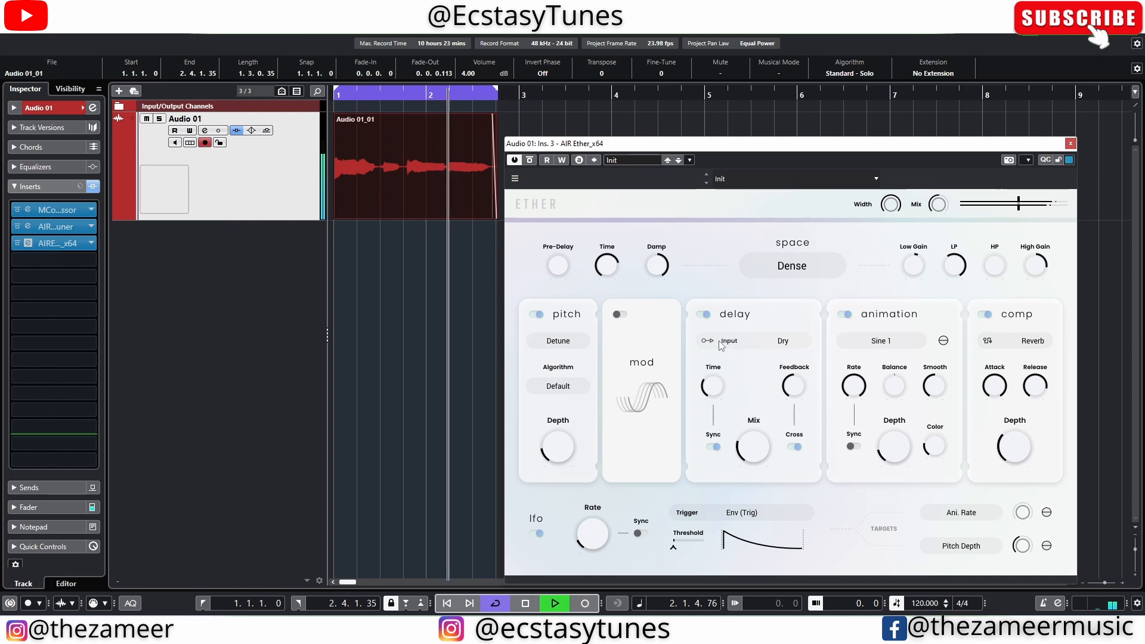
key(space)
Raise the delay module's Mix to 62 % and audition the looped vocal
mouse_move(771, 470)
drag(760, 454, 769, 433)
key(space)
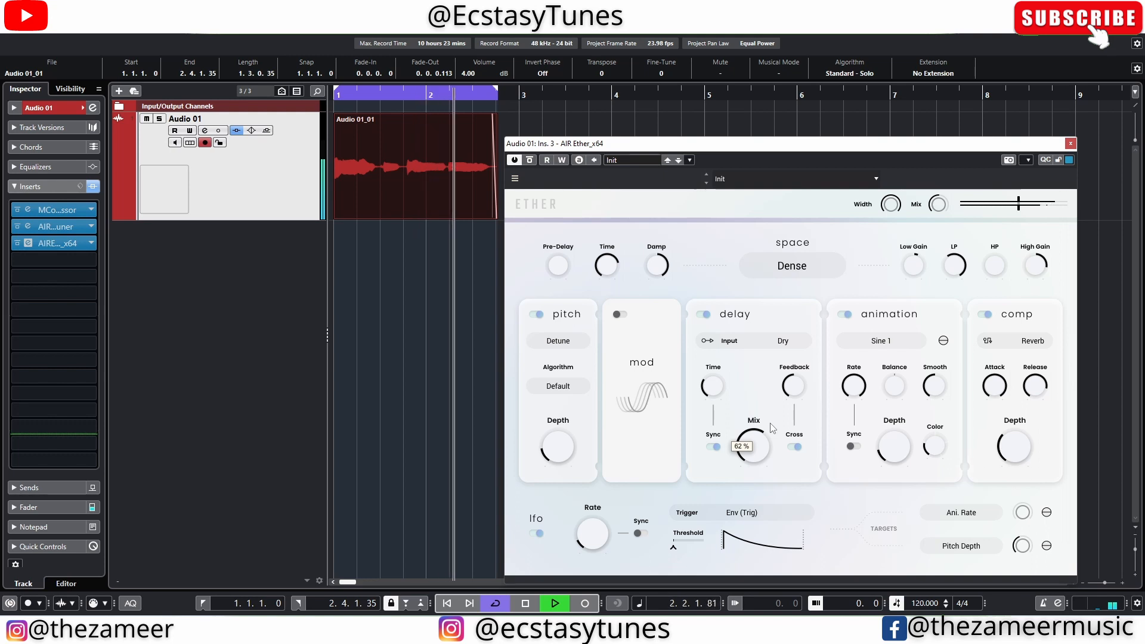
key(space)
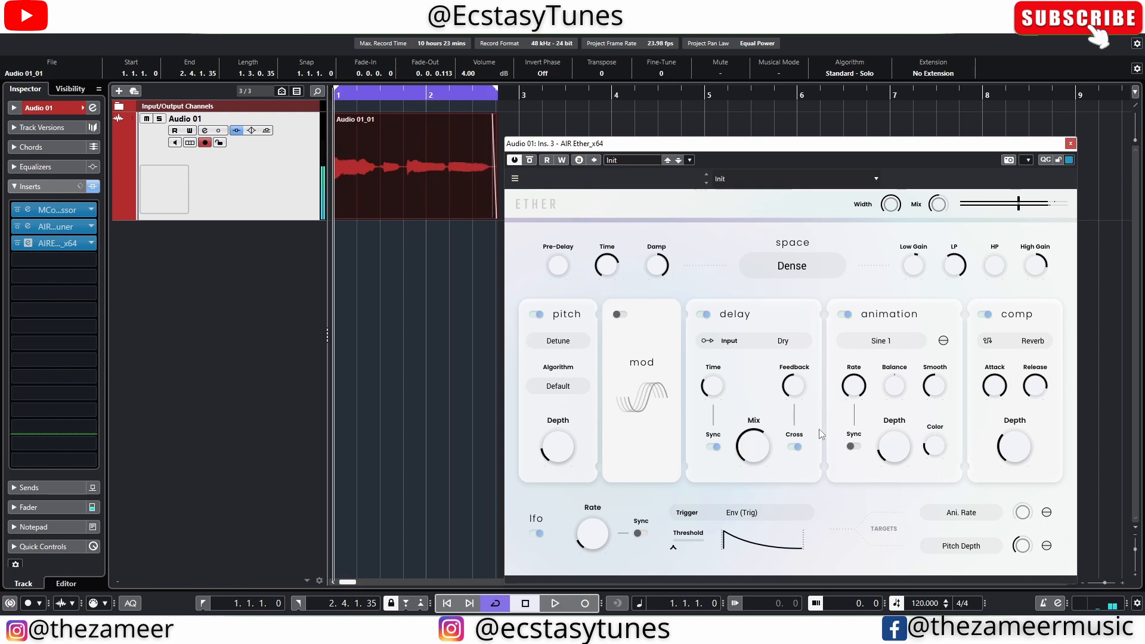
Raise the delay module's Feedback to 85 % and audition the vocal with the loop extended to 3.2.3
click(792, 449)
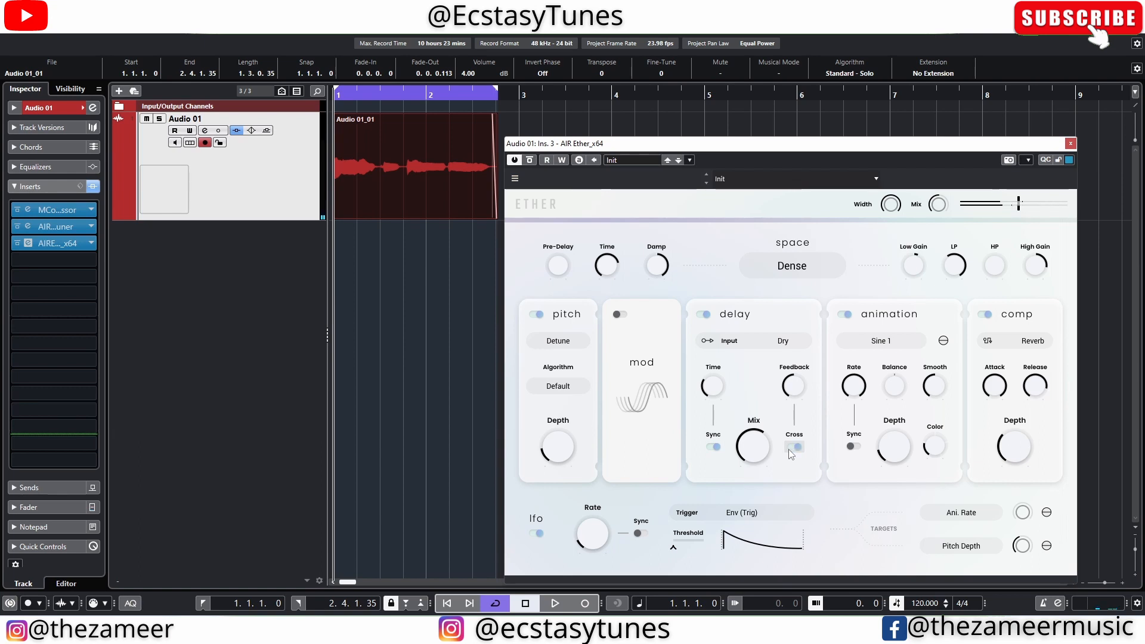
mouse_move(711, 389)
mouse_move(805, 400)
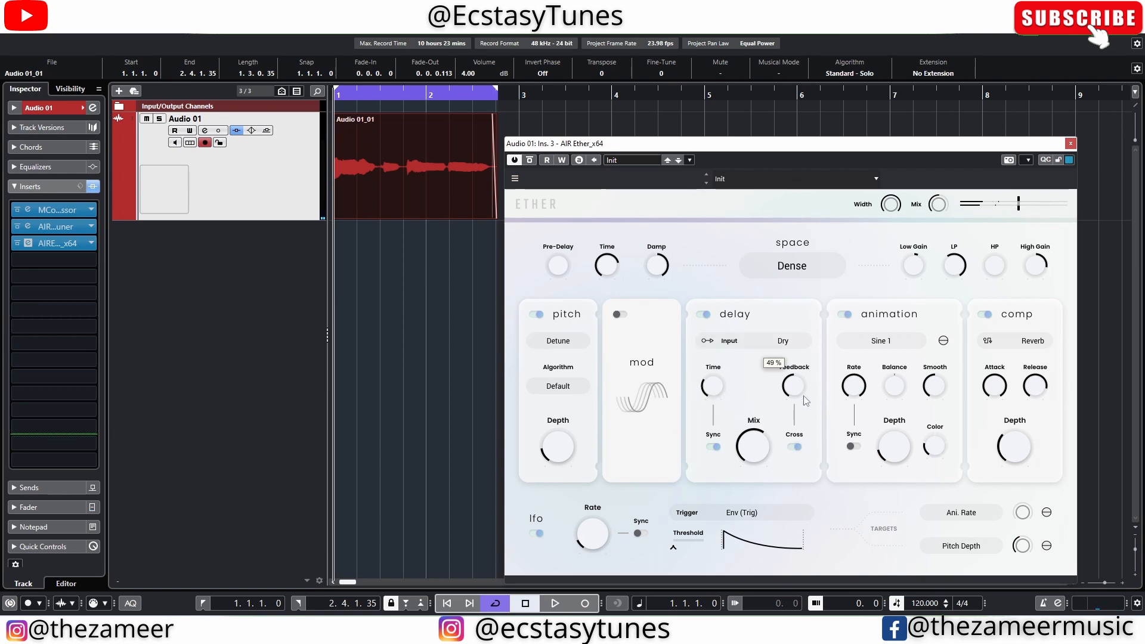
drag(797, 387, 797, 377)
key(space)
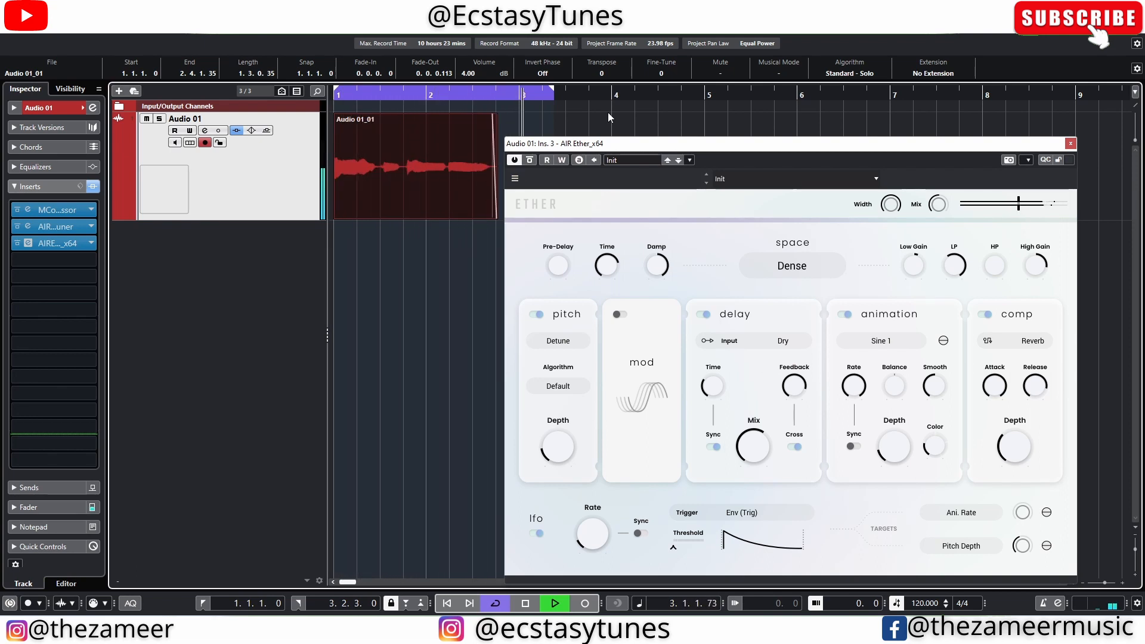
key(space)
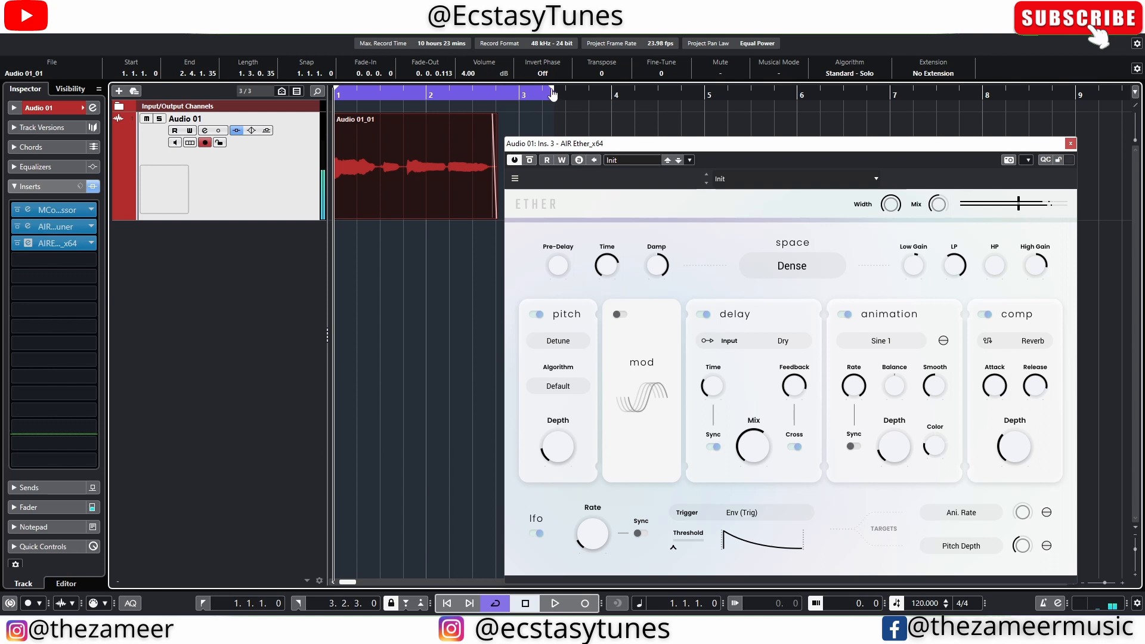
Move the loop's end to 3.3.2, past the vocal clip, and audition the delay tail
drag(554, 92, 712, 85)
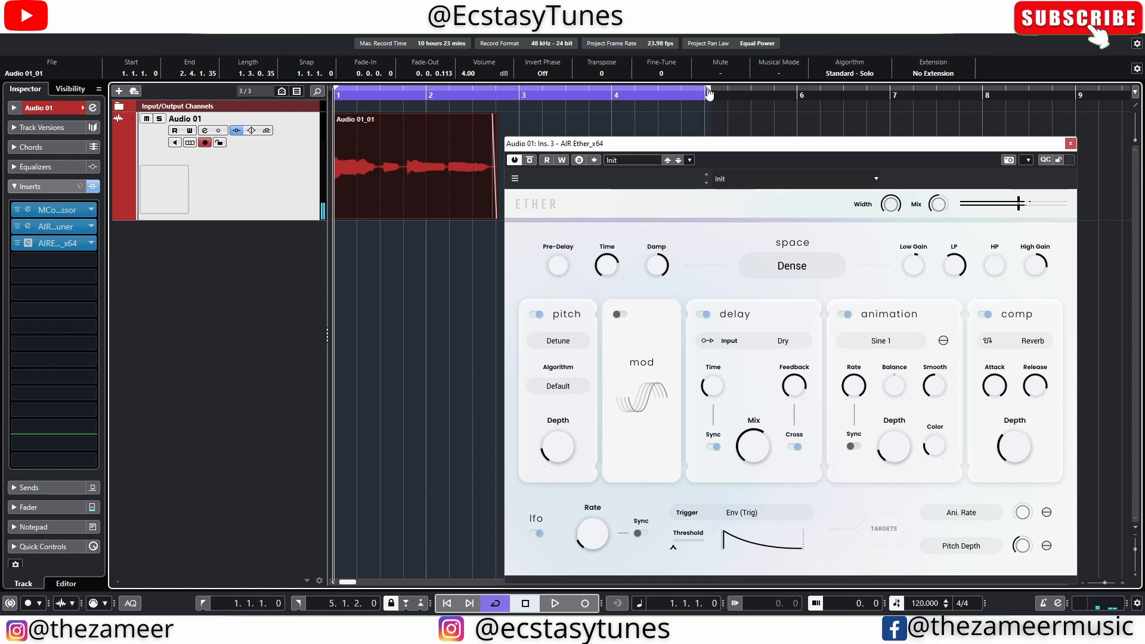
drag(709, 91, 571, 94)
key(space)
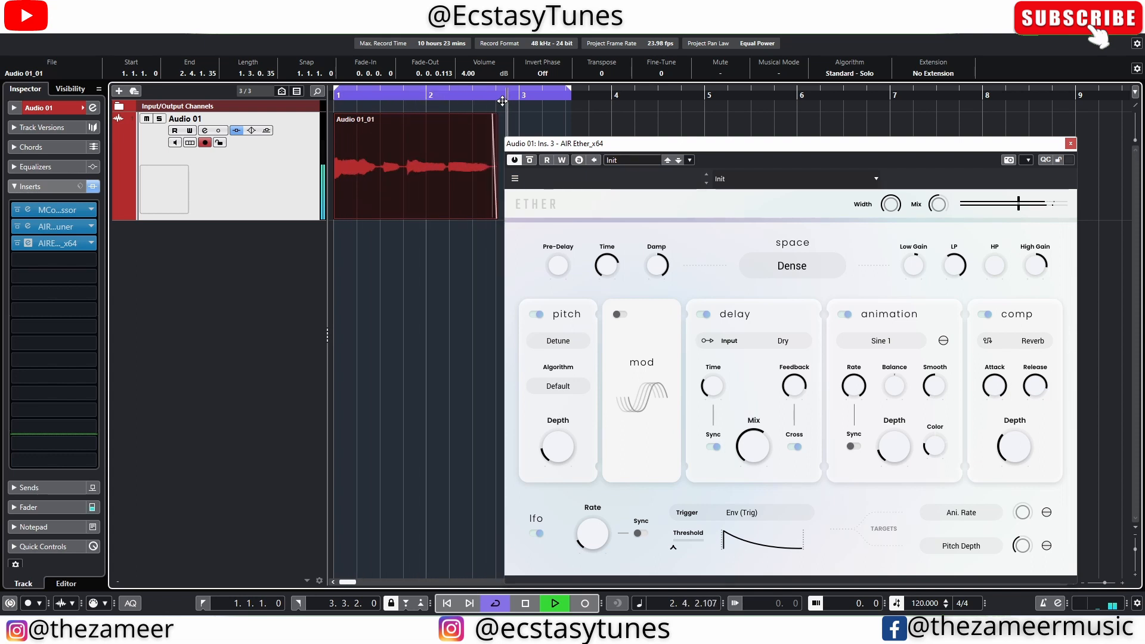
key(space)
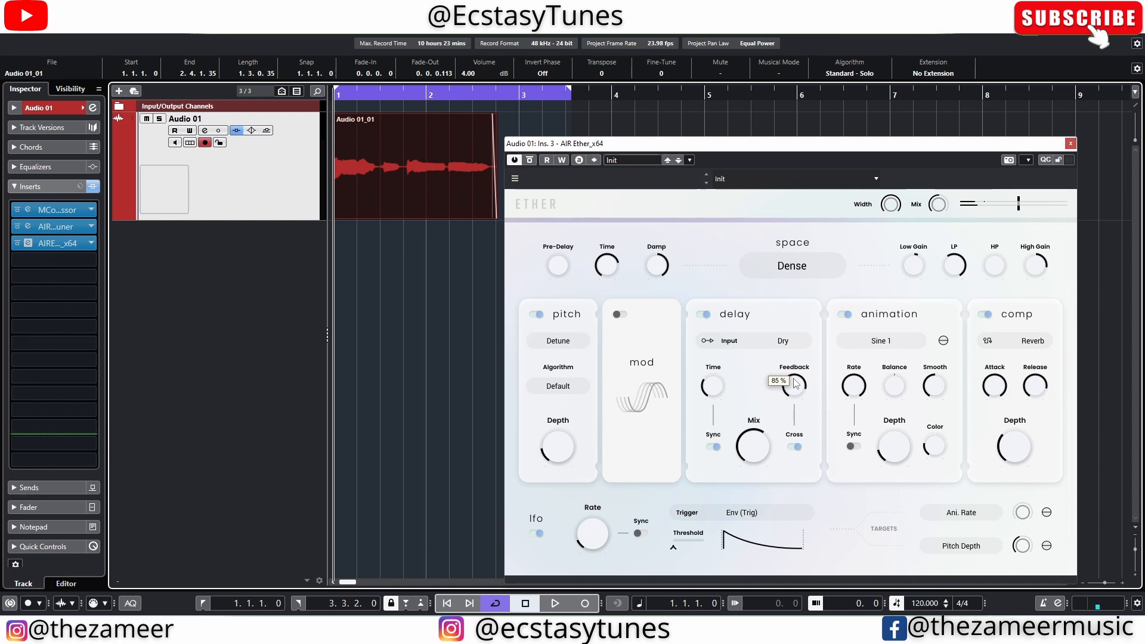
Lower the delay module's Feedback to about half and reduce its Mix to below half
drag(795, 383, 796, 401)
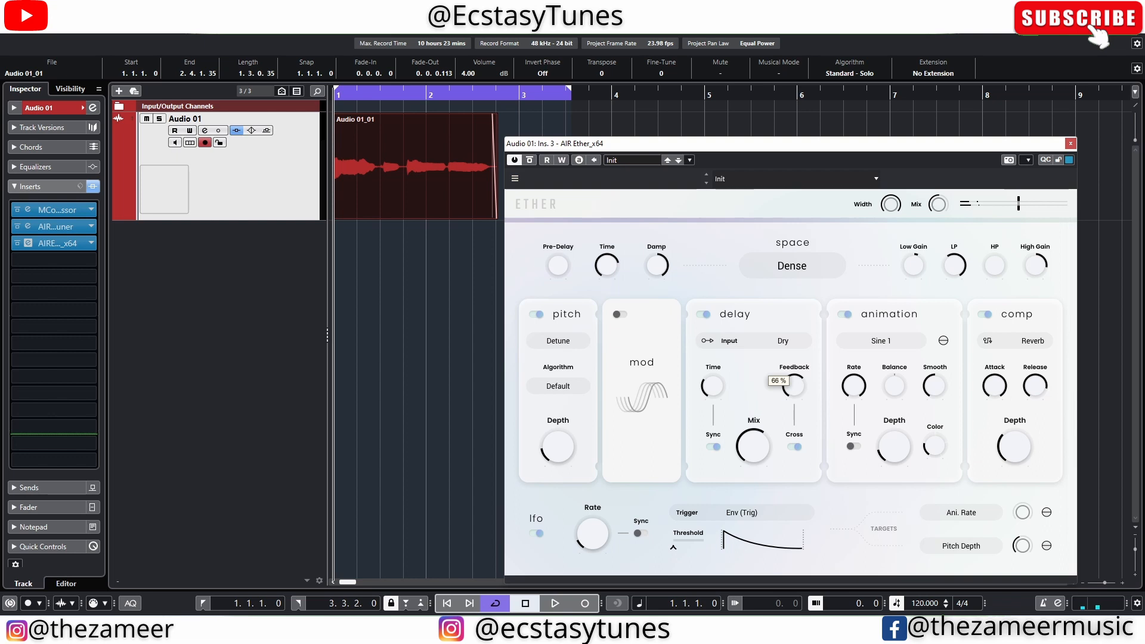
drag(753, 446, 753, 463)
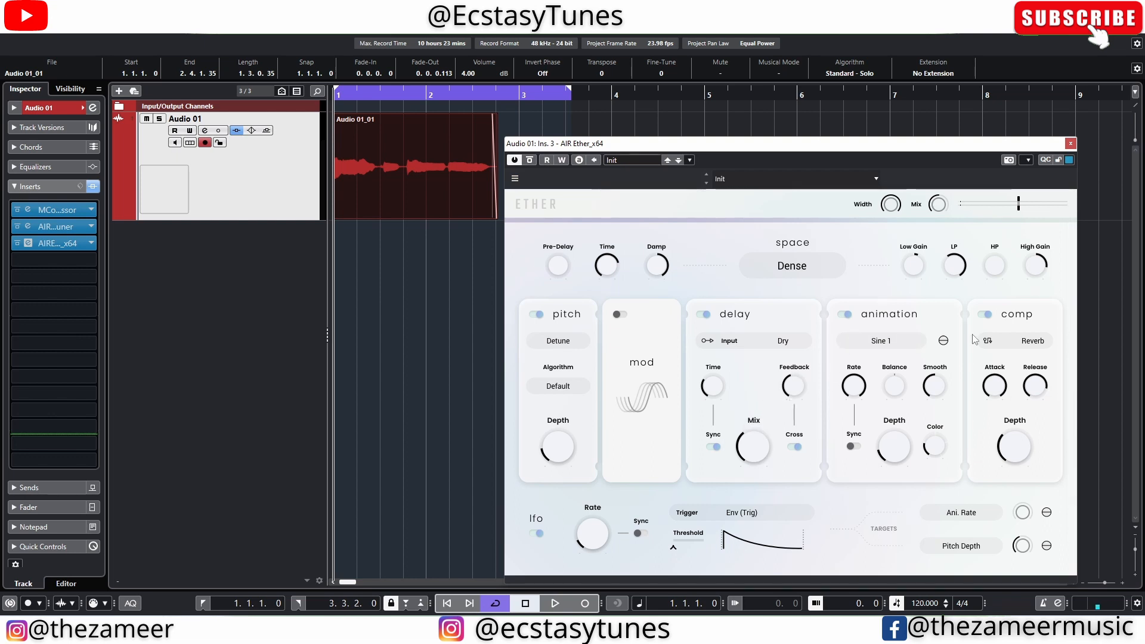
Set the animation module's waveform to Trance 4, turn on its Sync, and lower its Rate
click(881, 344)
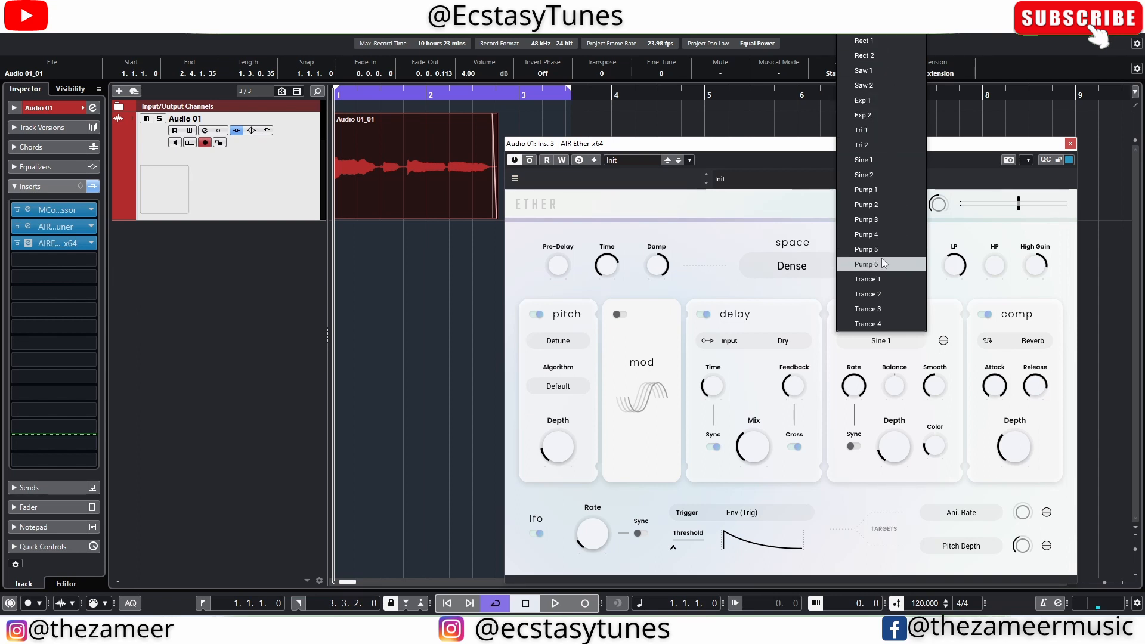
click(882, 325)
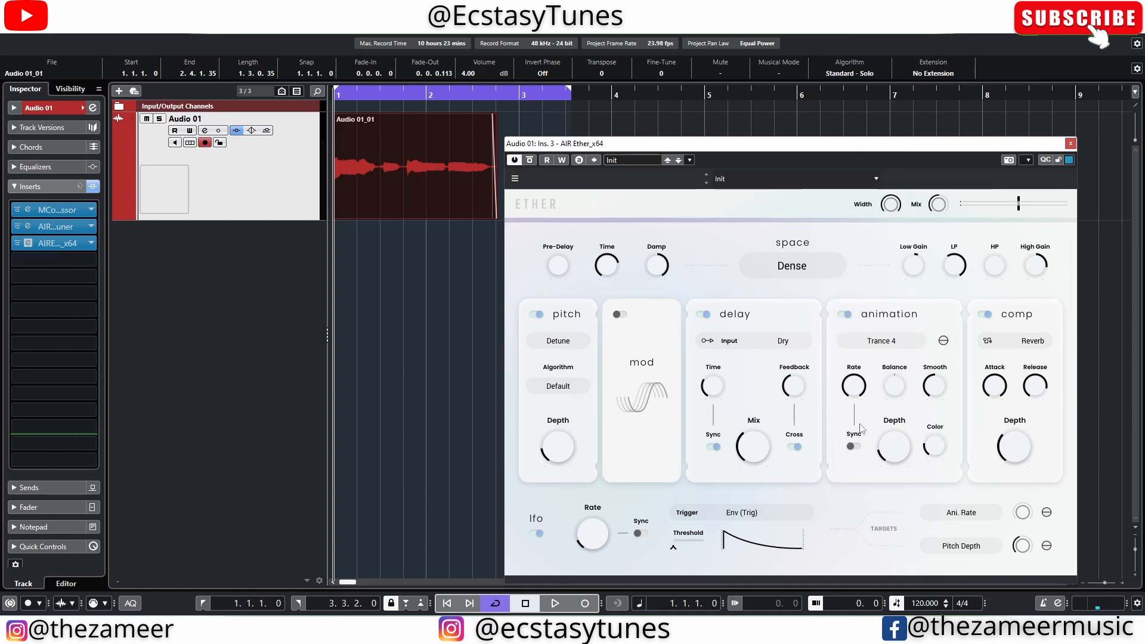
click(855, 448)
drag(854, 386, 859, 389)
Raise the animation module's Depth to about half and adjust its Color and Smooth settings
mouse_move(892, 439)
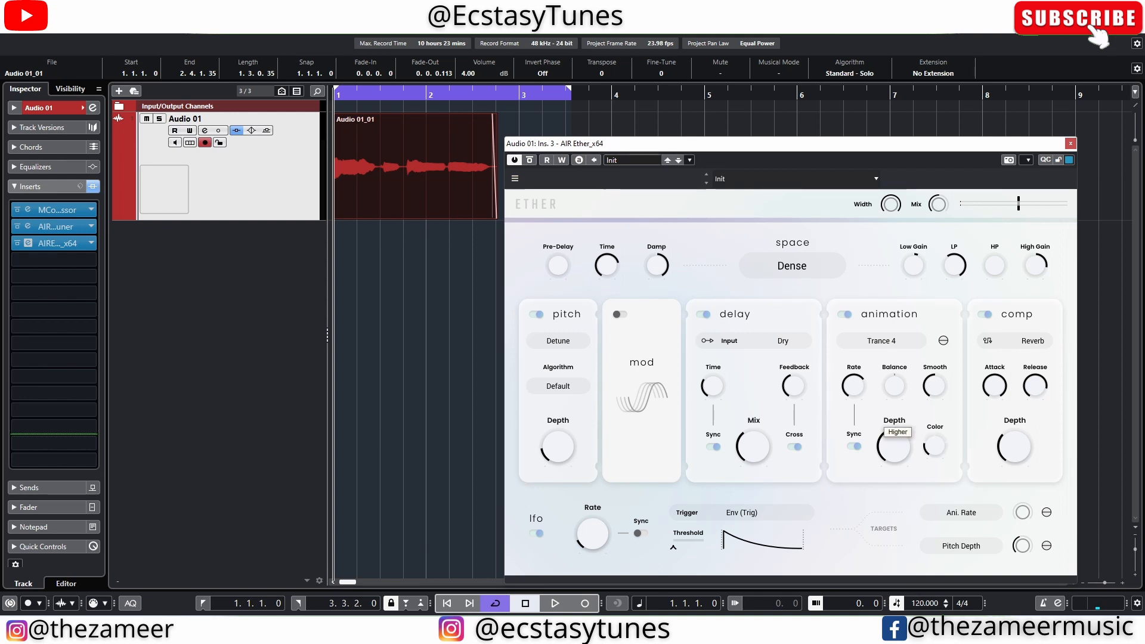
drag(935, 446, 935, 418)
mouse_move(942, 382)
drag(942, 381, 942, 380)
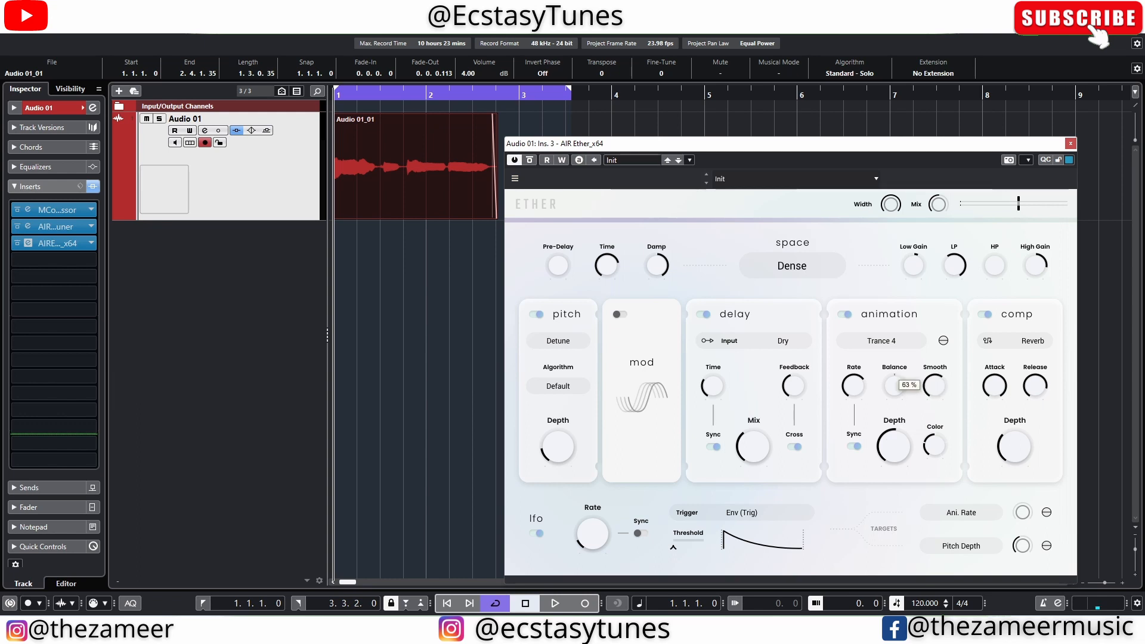
Switch the polarity of the animation module's Trance 4 waveform and audition the looped vocal
click(943, 342)
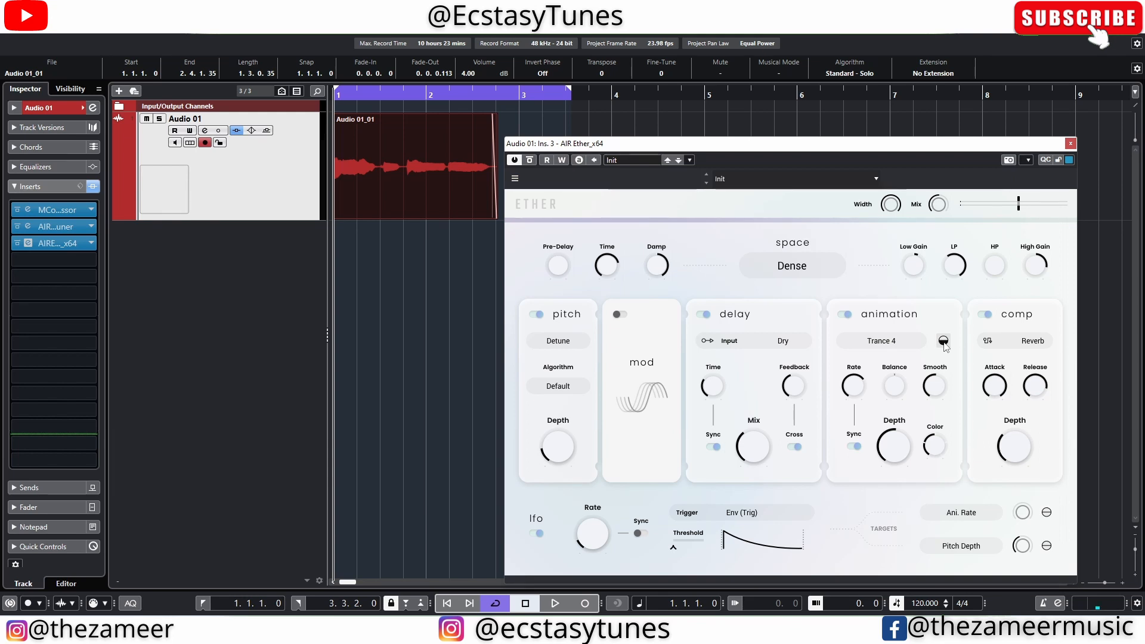
key(space)
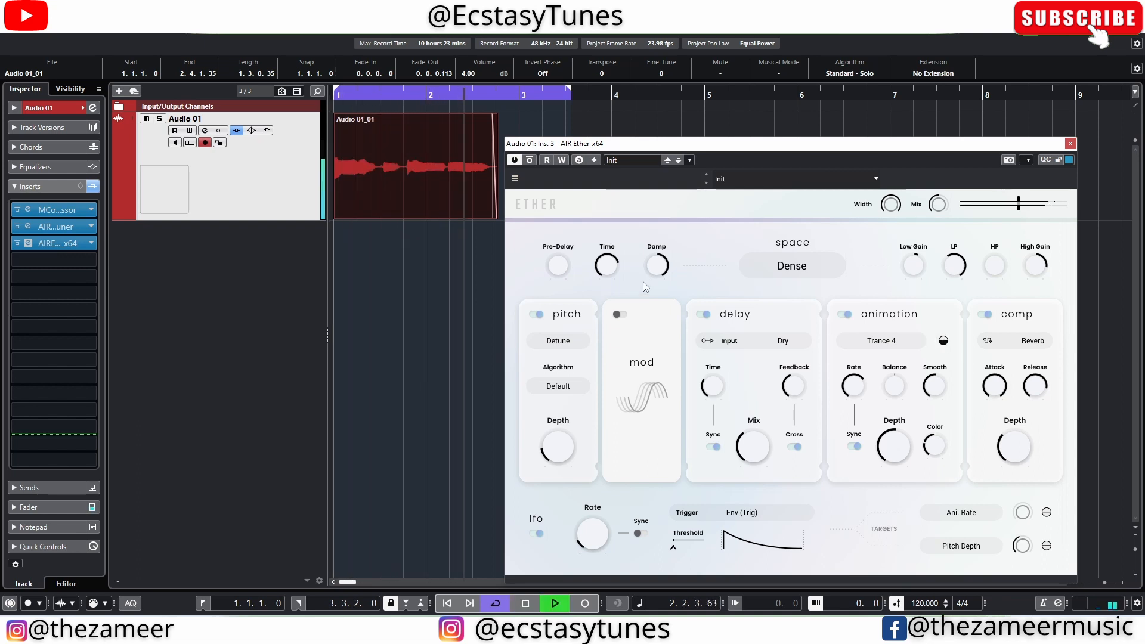
key(space)
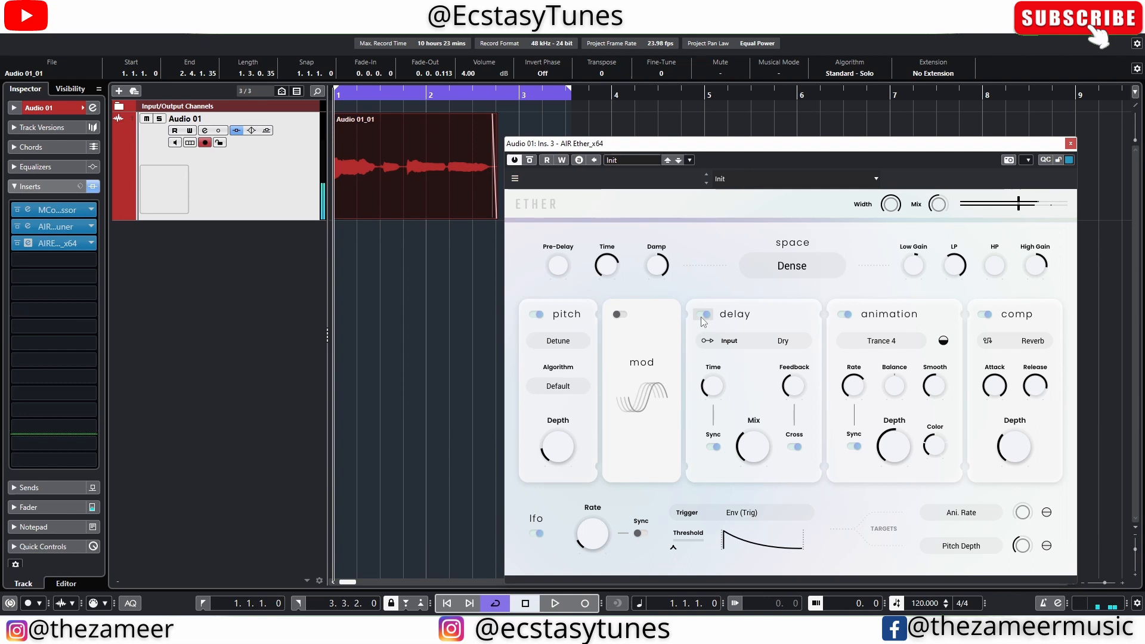
Switch the delay module off and audition the looped vocal with the animation effect
click(706, 315)
key(space)
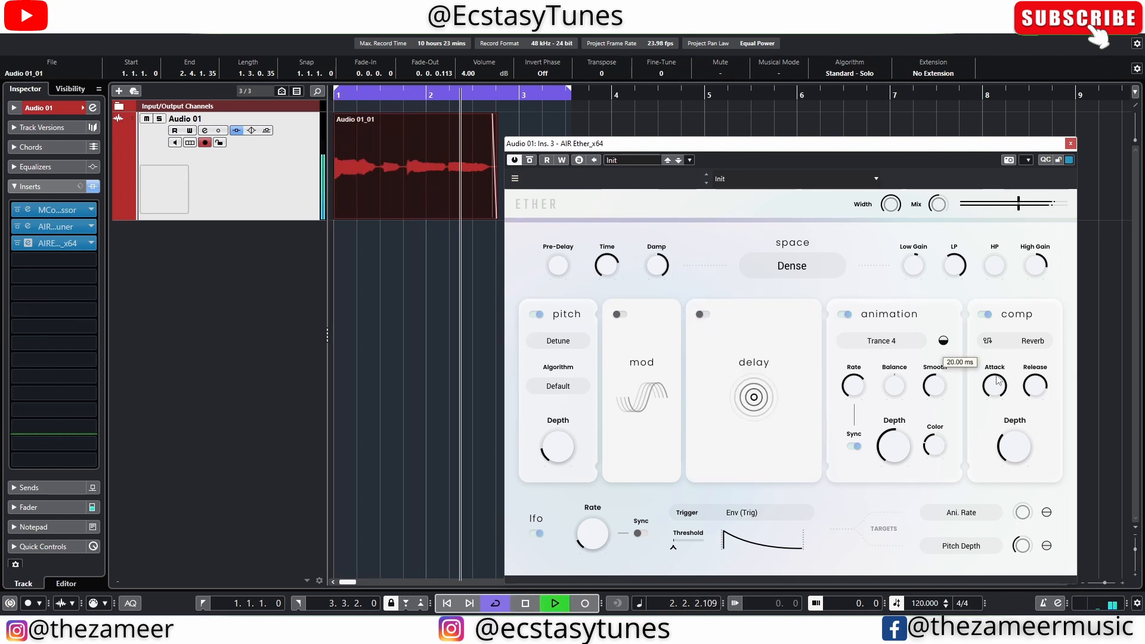
key(space)
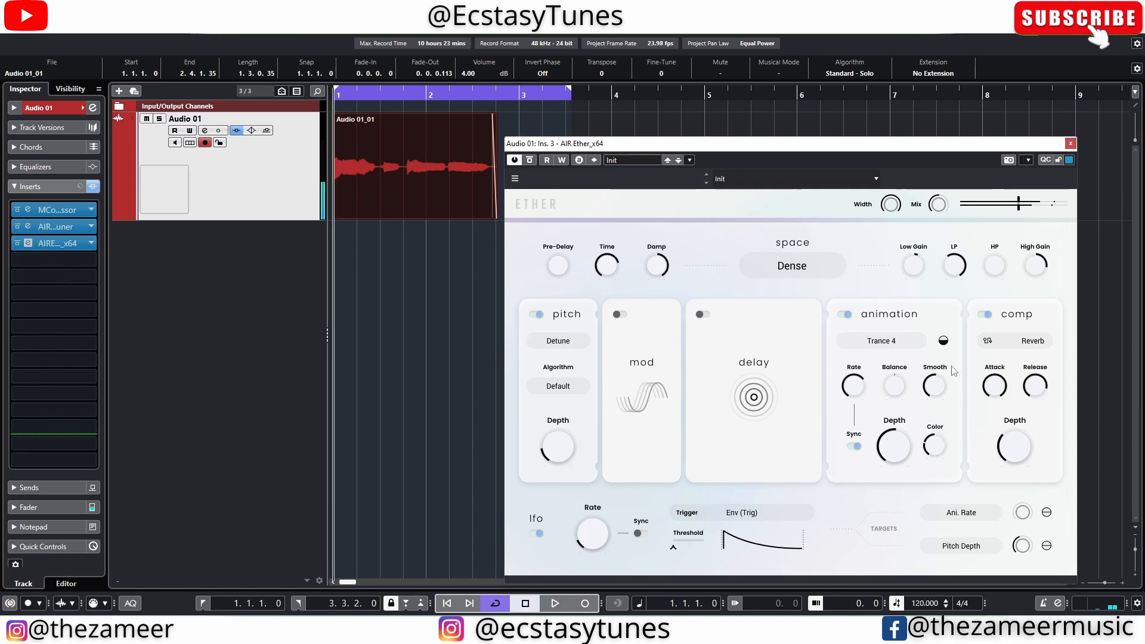
Set the animation module's waveform to Pump 1 and audition the looped vocal
click(892, 345)
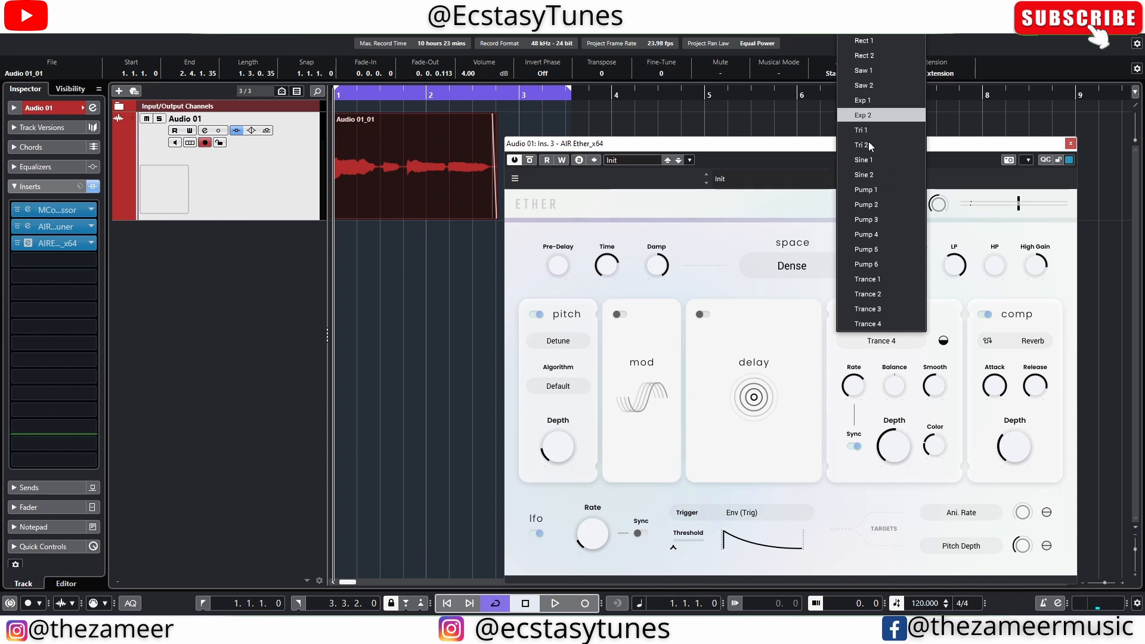
click(887, 190)
key(space)
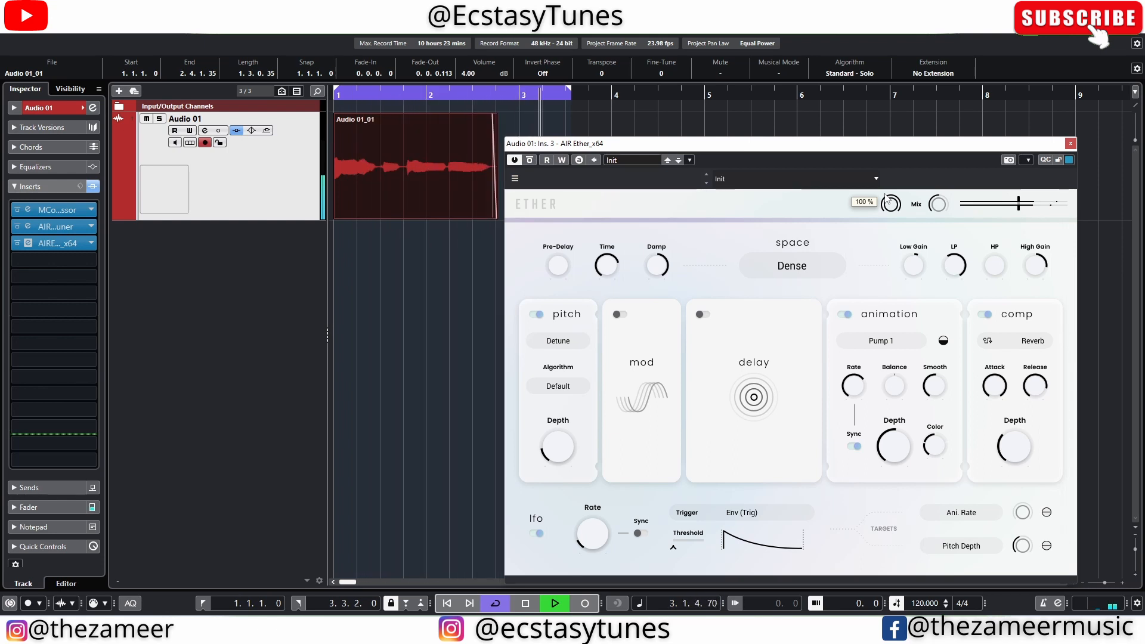
key(space)
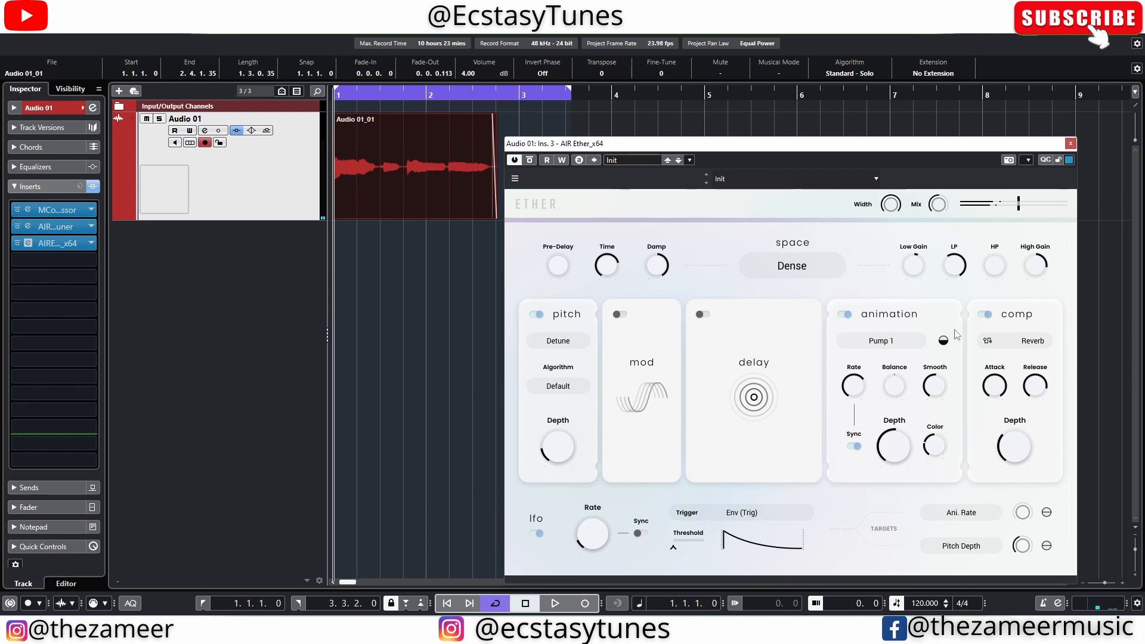
Switch the polarity of the animation module's Pump 1 waveform and audition the looped vocal
key(space)
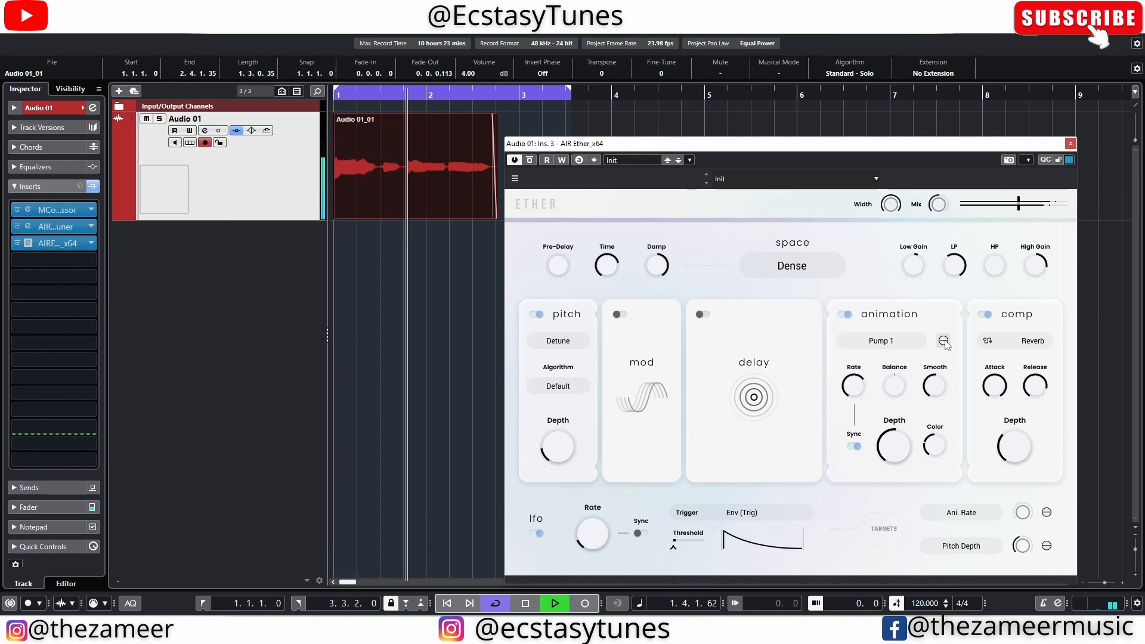
key(space)
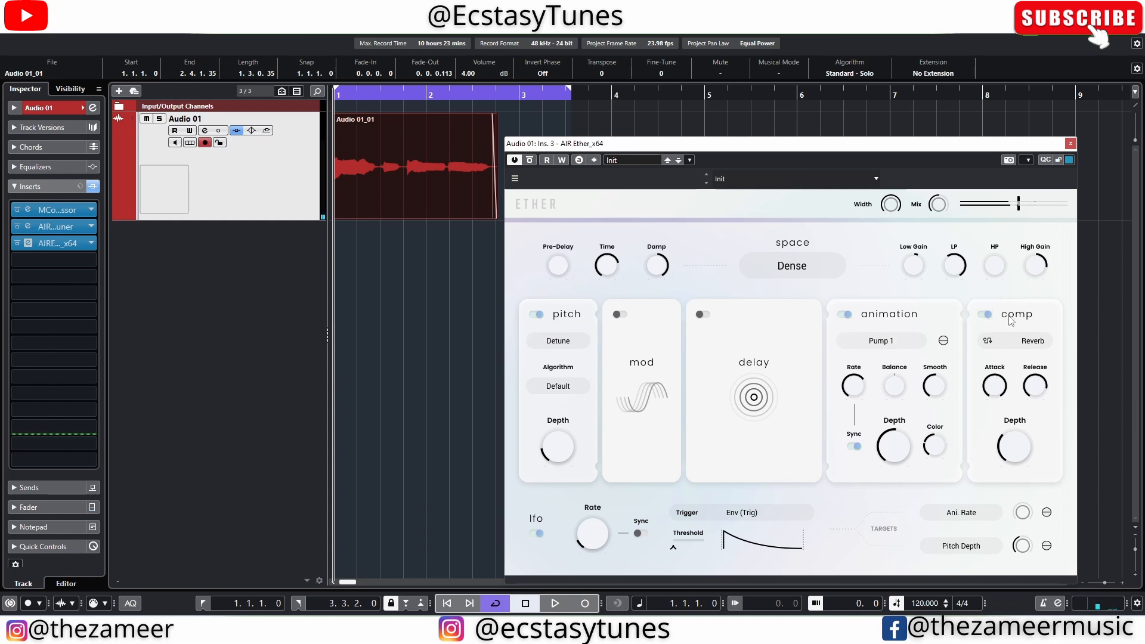
Lower the comp module's Attack to 0.01 ms and audition the looped vocal
click(1014, 340)
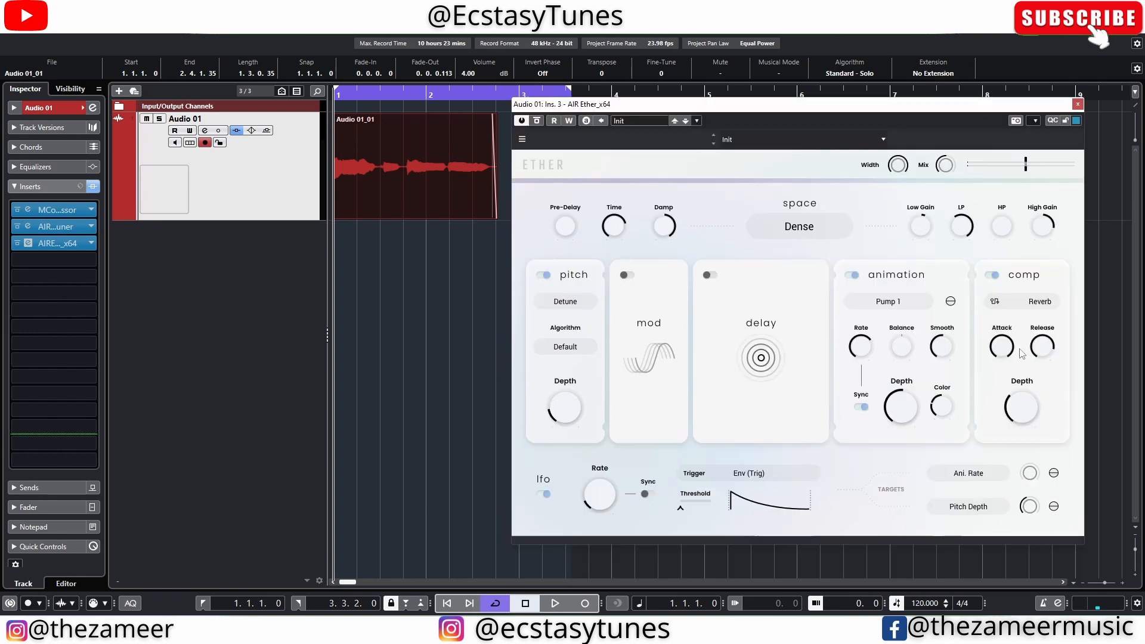
drag(1002, 346, 1012, 366)
key(space)
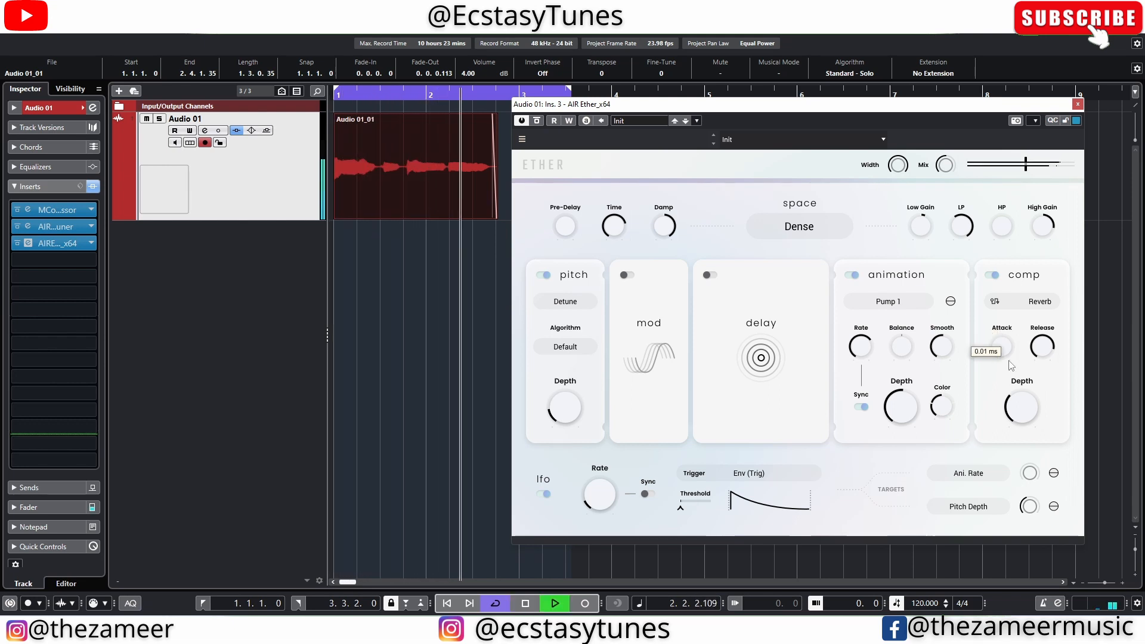
key(space)
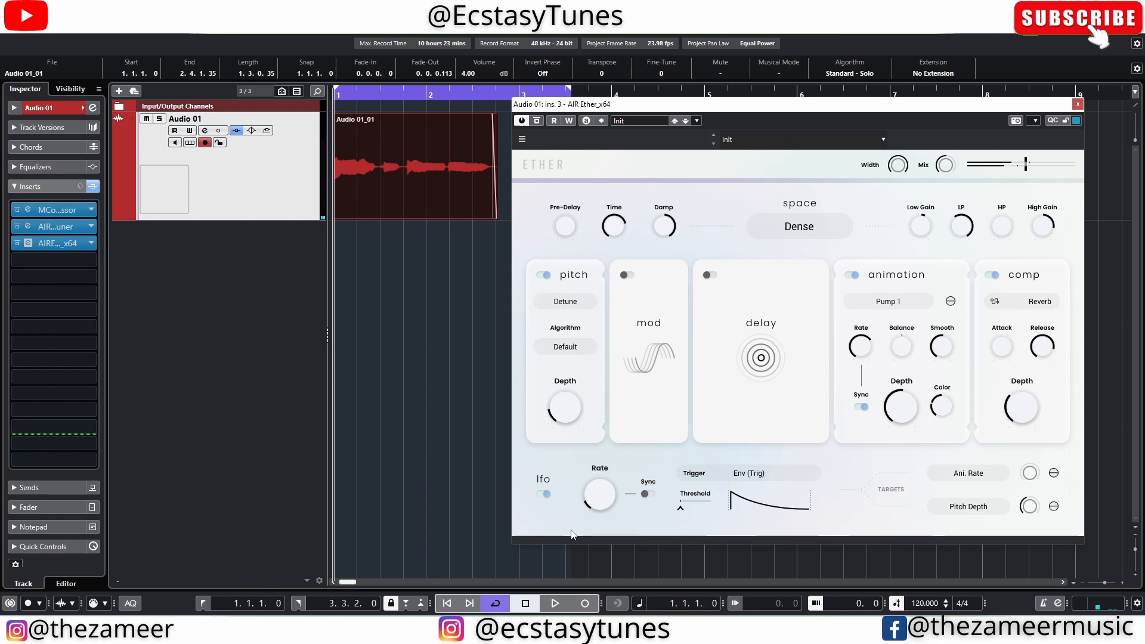
Sync the LFO to tempo with its Rate at 1/4 and audition the looped vocal
mouse_move(1005, 354)
drag(599, 496, 599, 458)
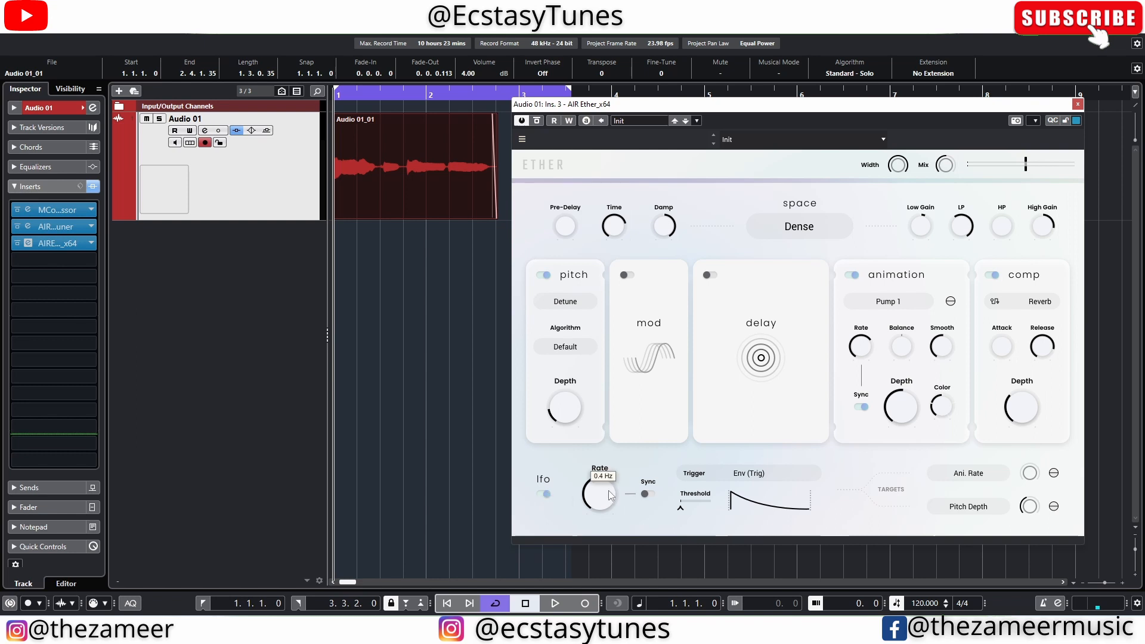
mouse_move(609, 501)
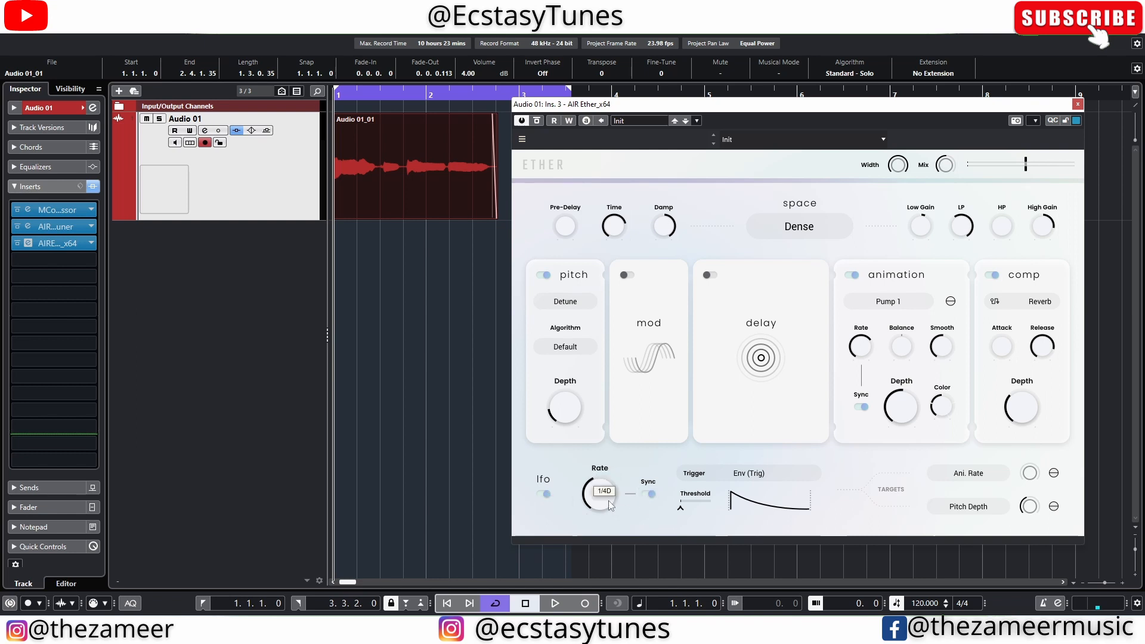
mouse_move(600, 496)
mouse_down()
mouse_move(600, 507)
mouse_move(600, 495)
mouse_up()
drag(600, 495, 600, 495)
key(space)
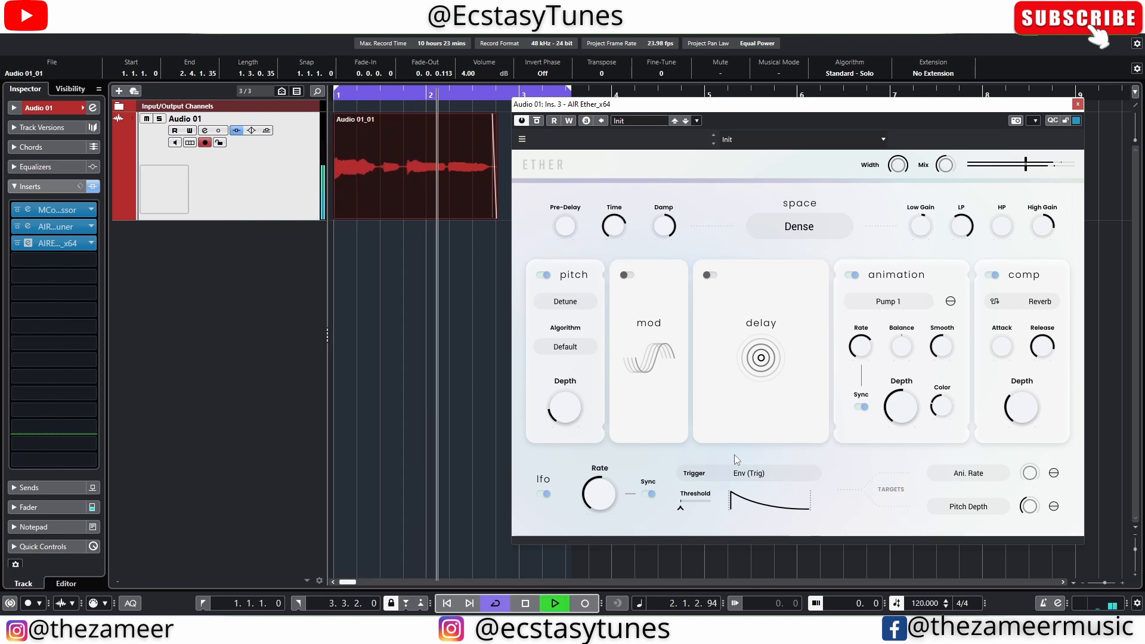
key(space)
Raise the LFO's trigger Threshold slightly and audition the looped vocal
mouse_move(684, 513)
drag(680, 508, 684, 509)
key(space)
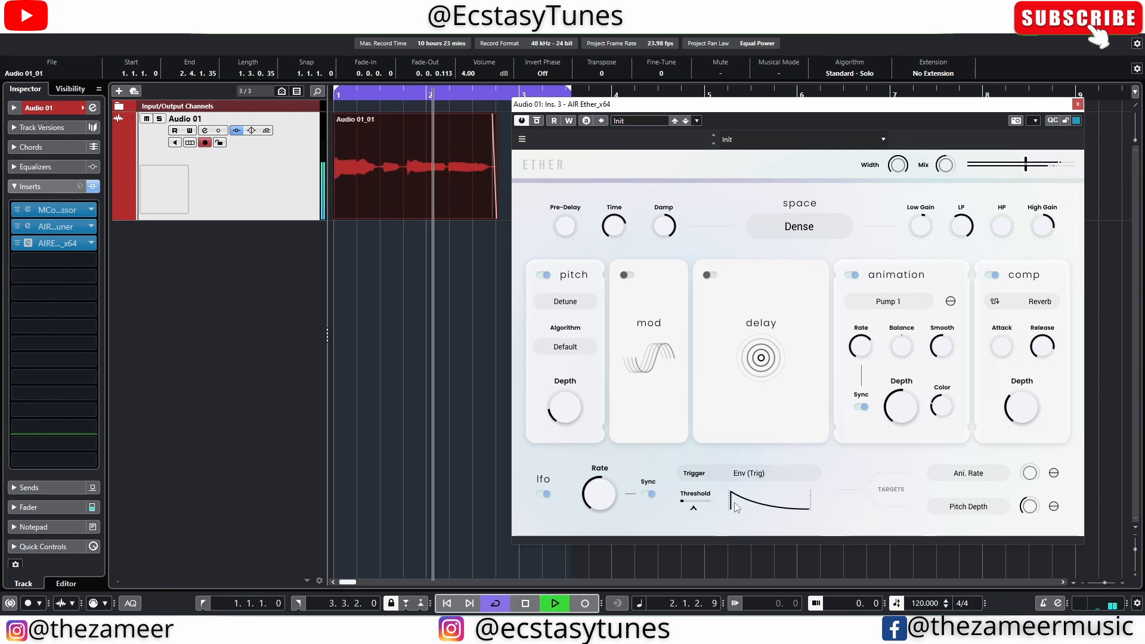
key(space)
click(651, 495)
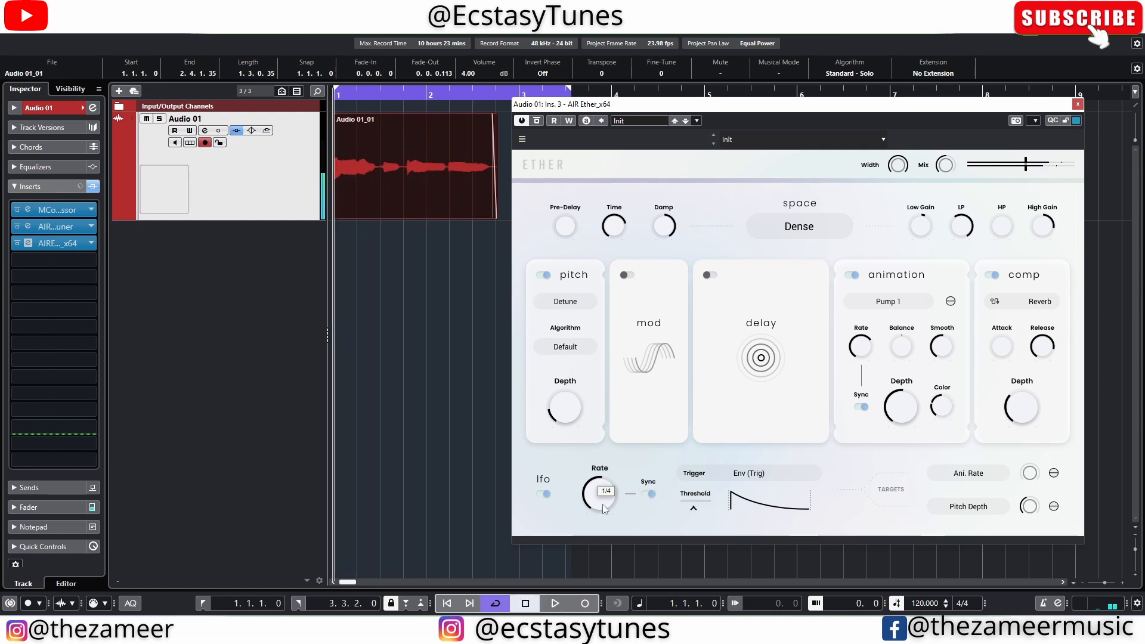
Review the options for both LFO targets and switch the mod module on
click(969, 474)
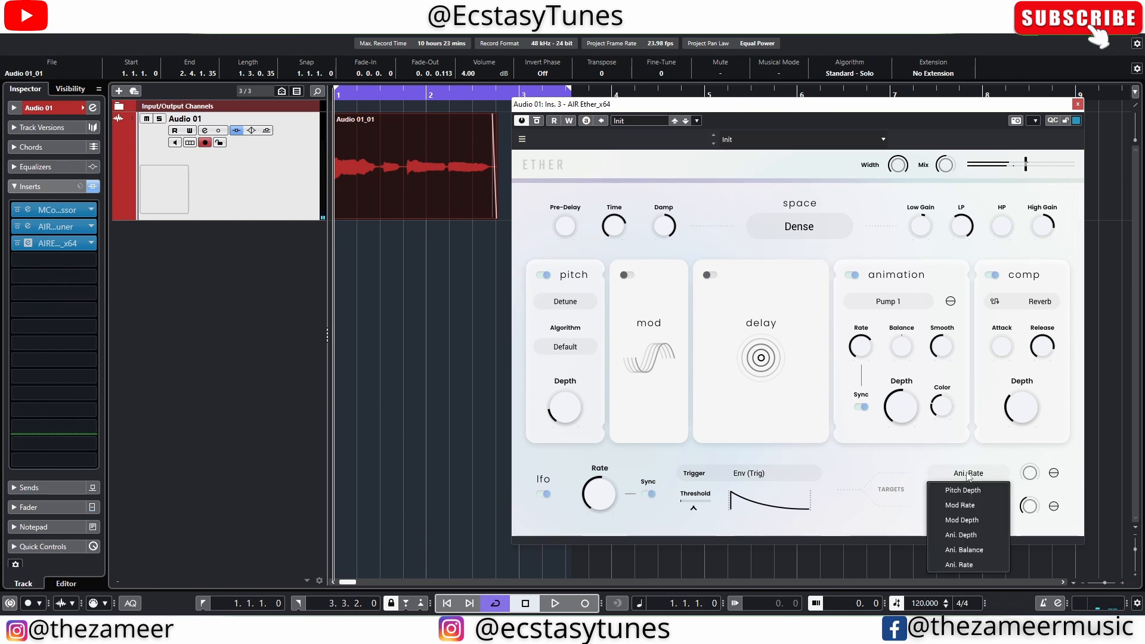
click(968, 475)
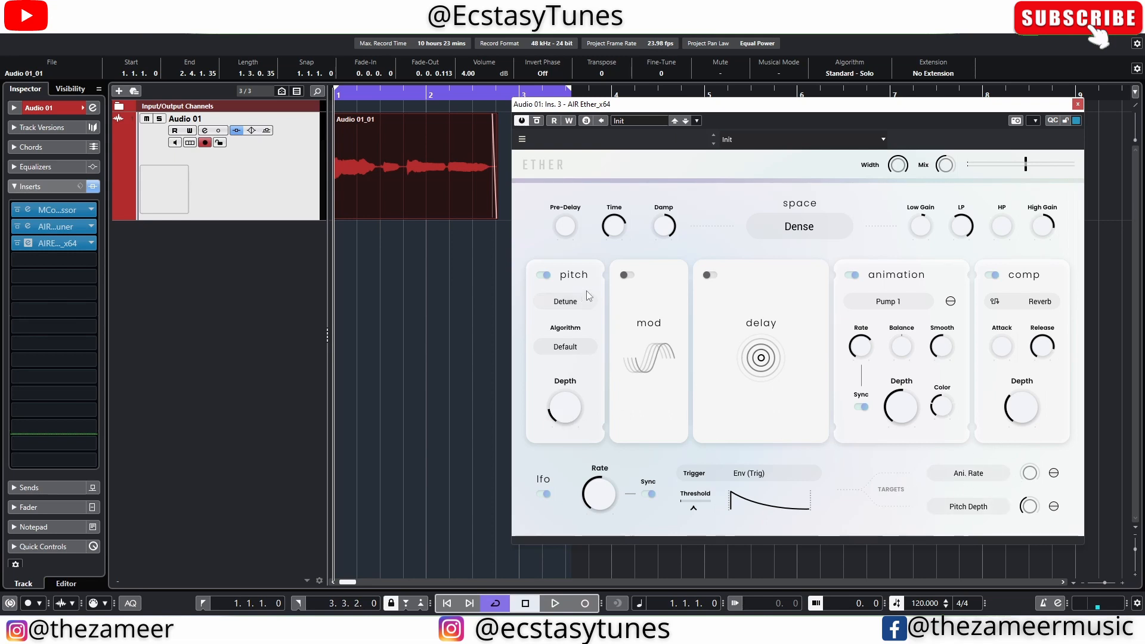
click(979, 475)
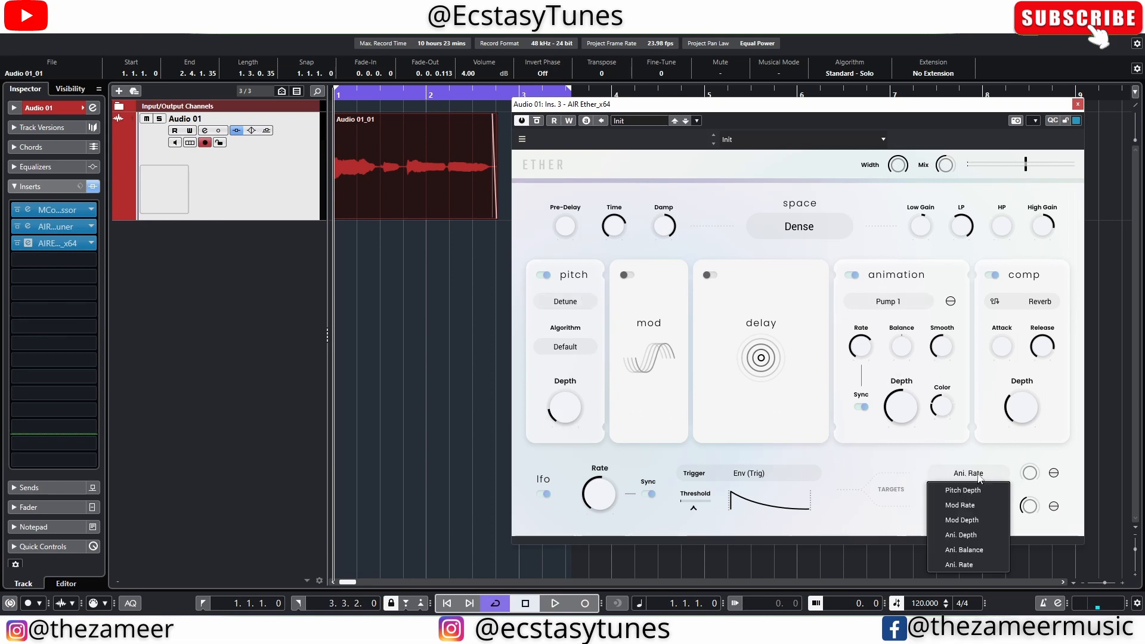
click(981, 507)
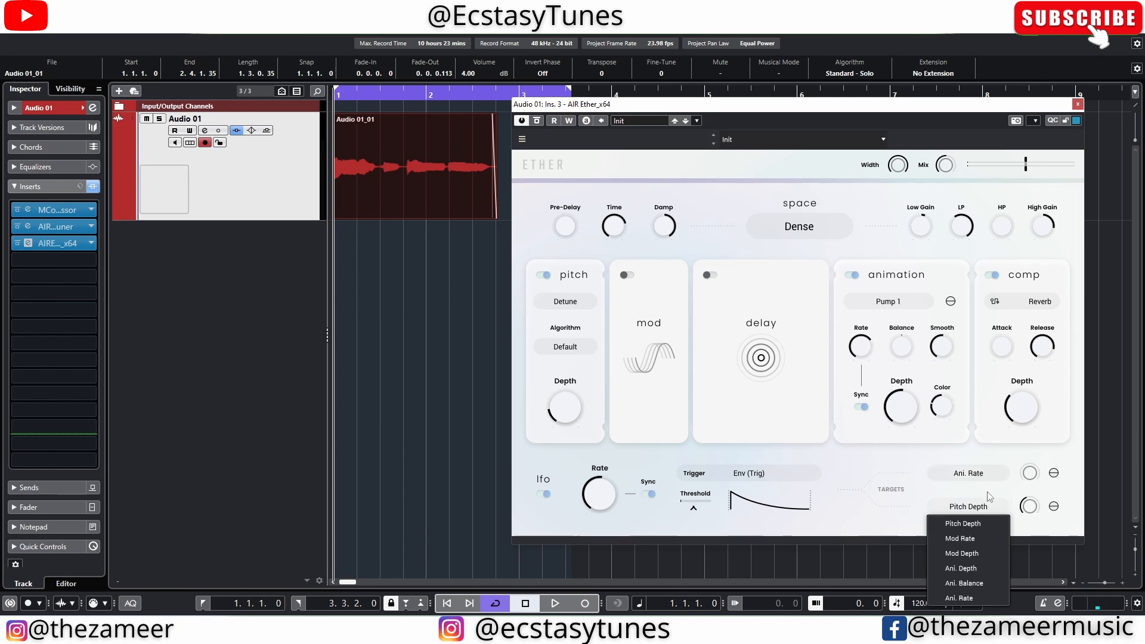
click(634, 277)
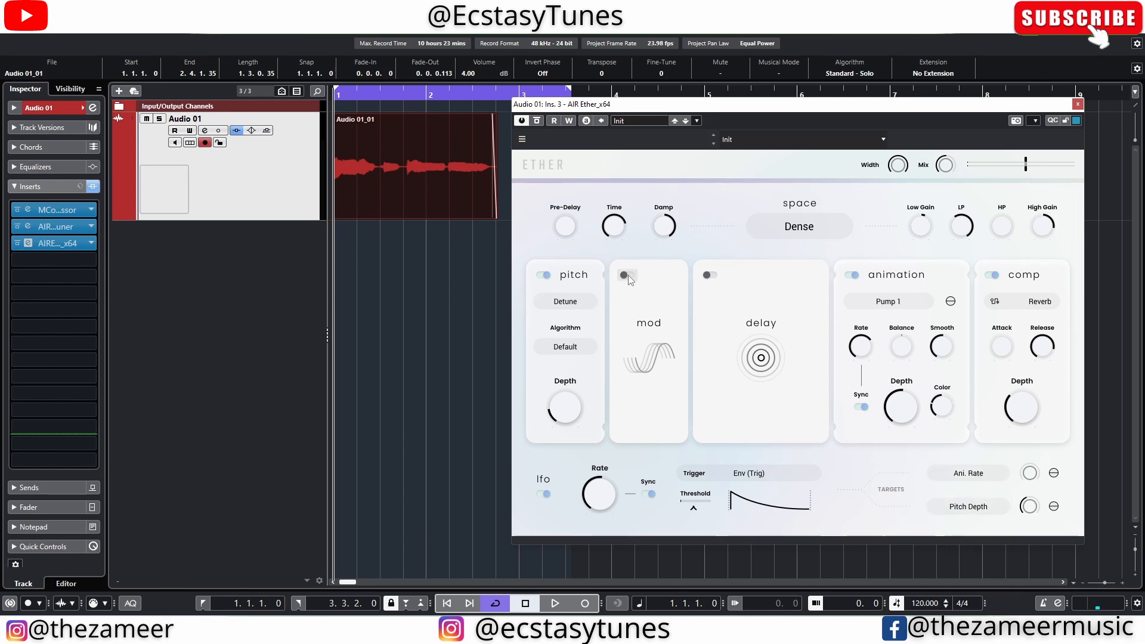
click(630, 275)
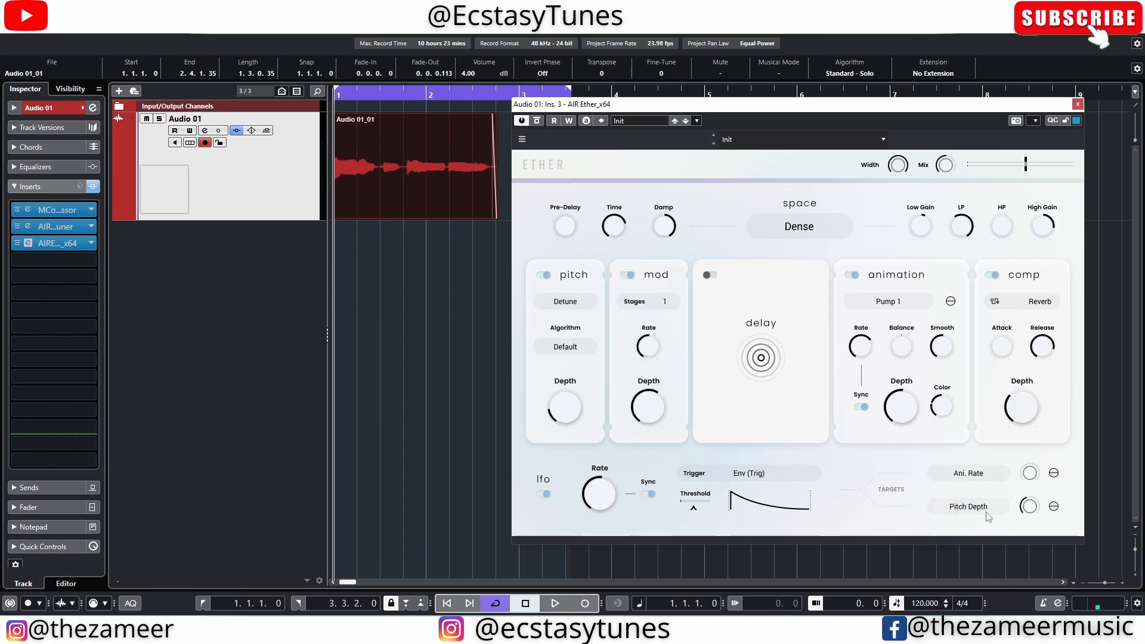
Set the LFO's second target to Mod Rate at 76 % and audition the looped vocal
click(986, 506)
click(993, 534)
mouse_move(649, 359)
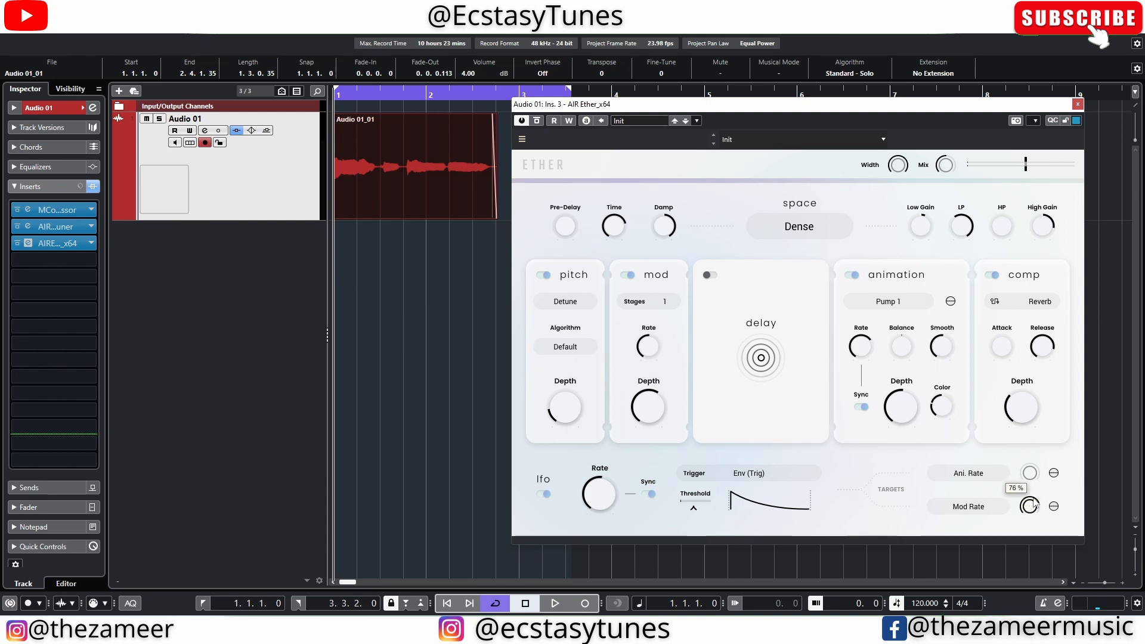
key(space)
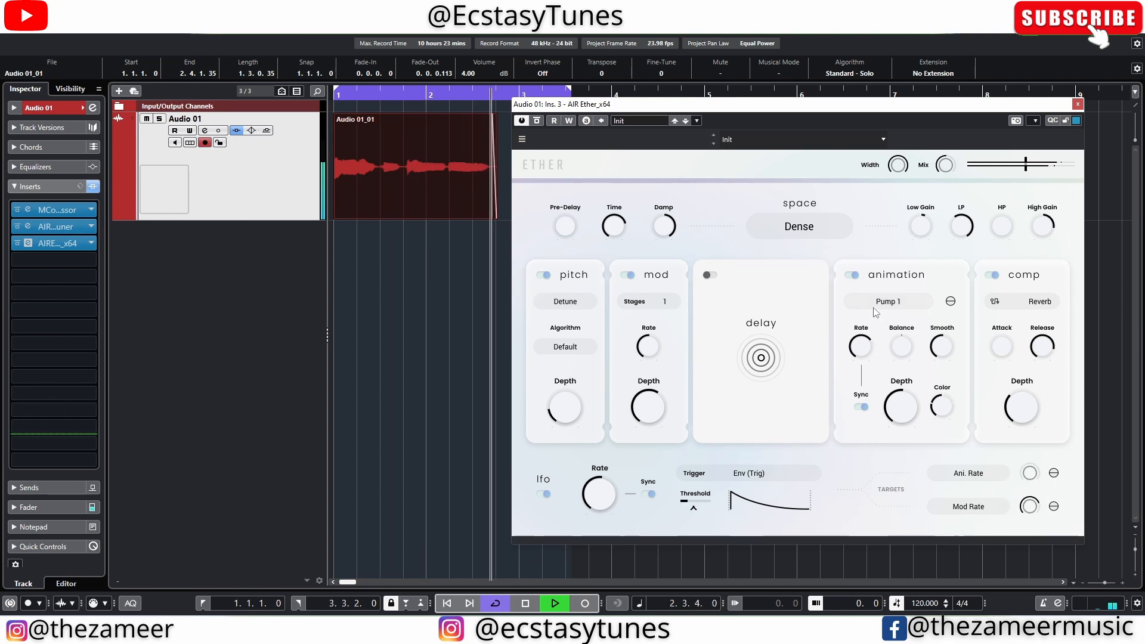
key(space)
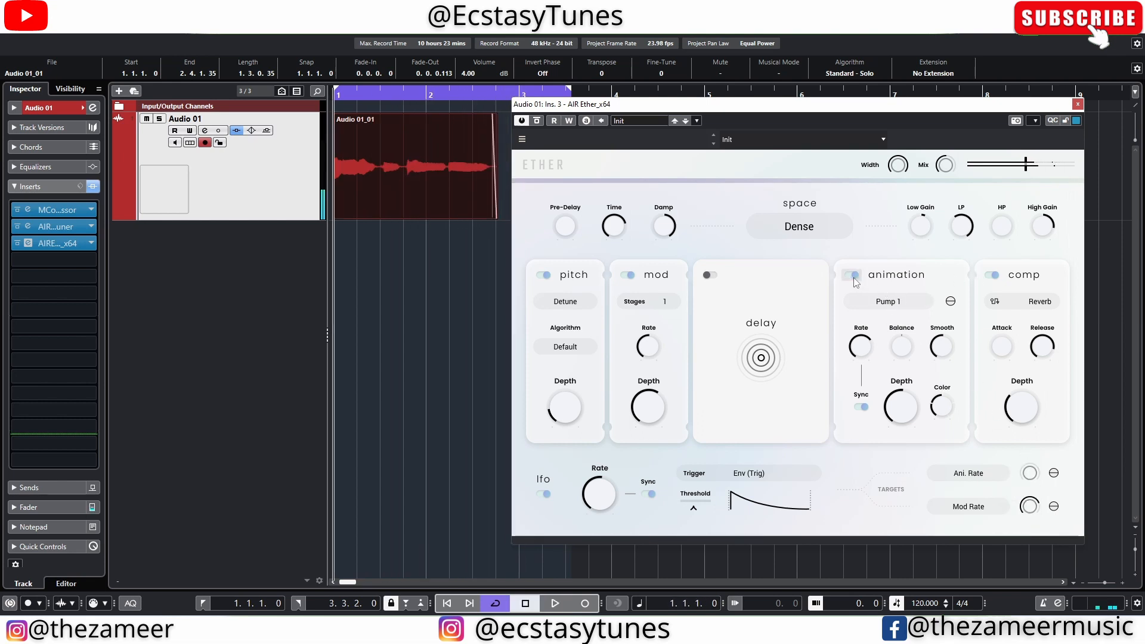
Switch the animation module off and audition the looped vocal with the LFO modulating the mod rate
key(space)
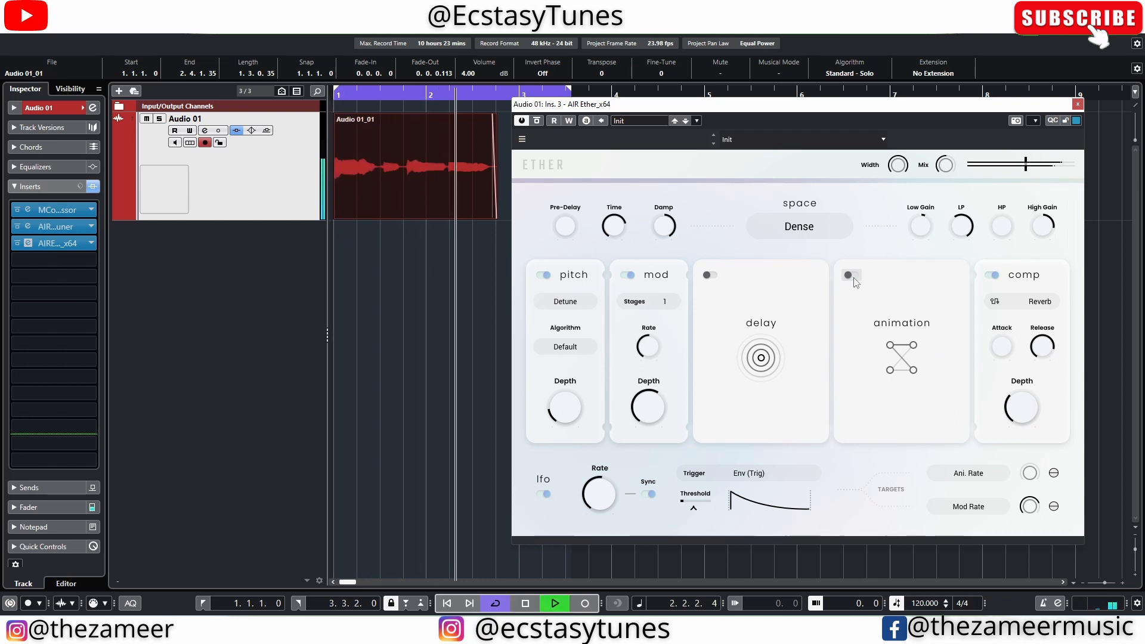
key(space)
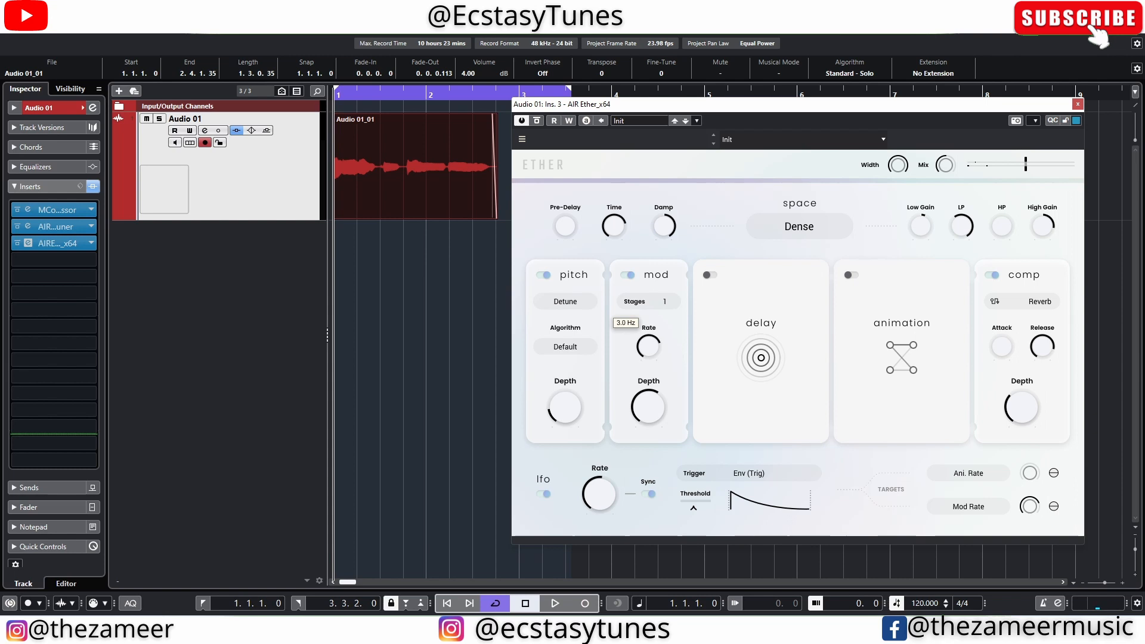
Set the mod Rate to 3.0 Hz and audition the looped vocal with the Mod Rate target's polarity flipped
key(space)
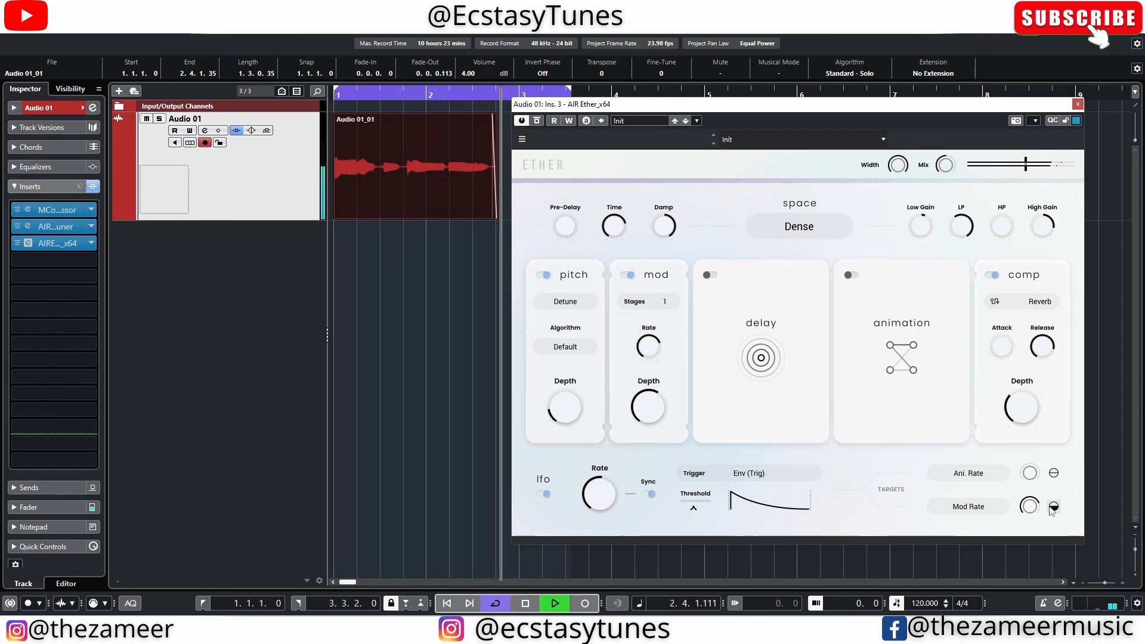
key(space)
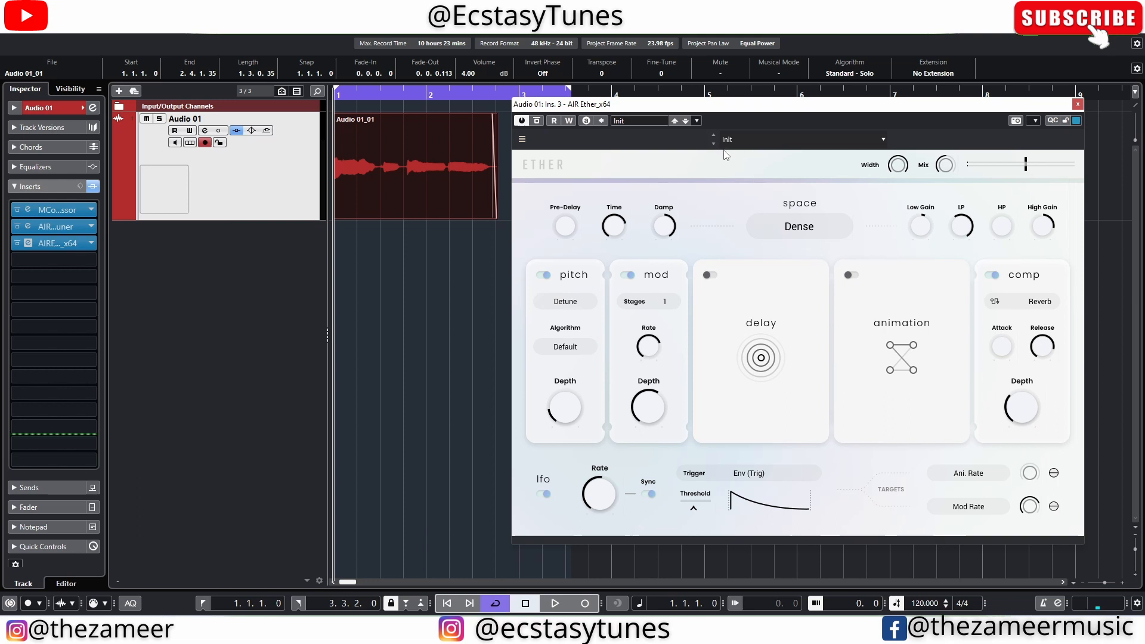
Load the user preset "ambient chill" and audition the looped vocal
click(745, 141)
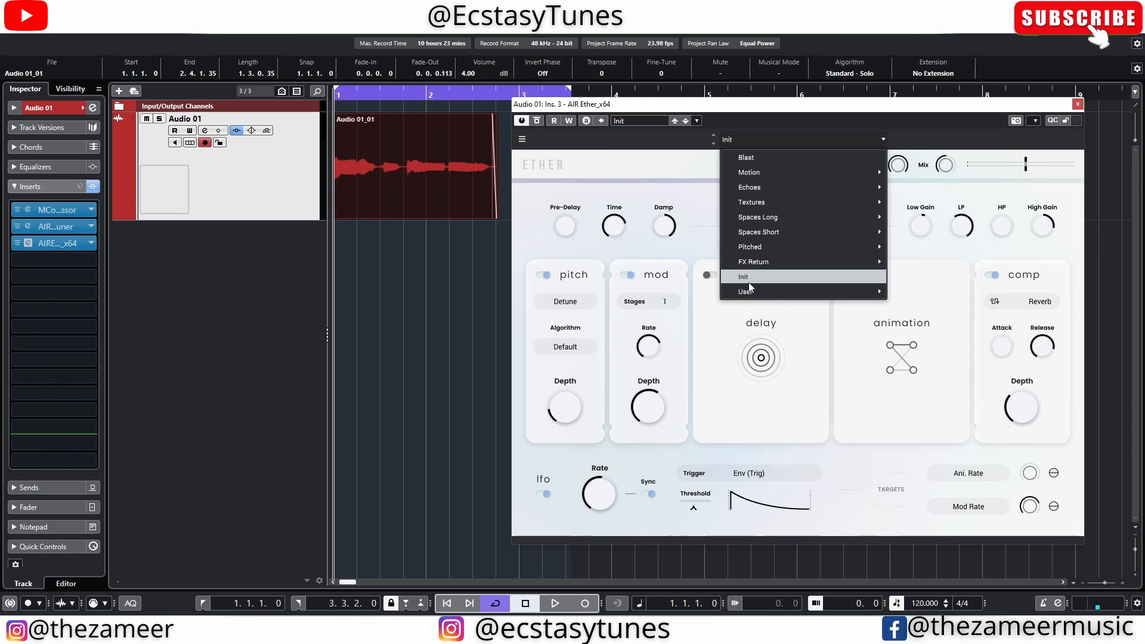
mouse_move(758, 294)
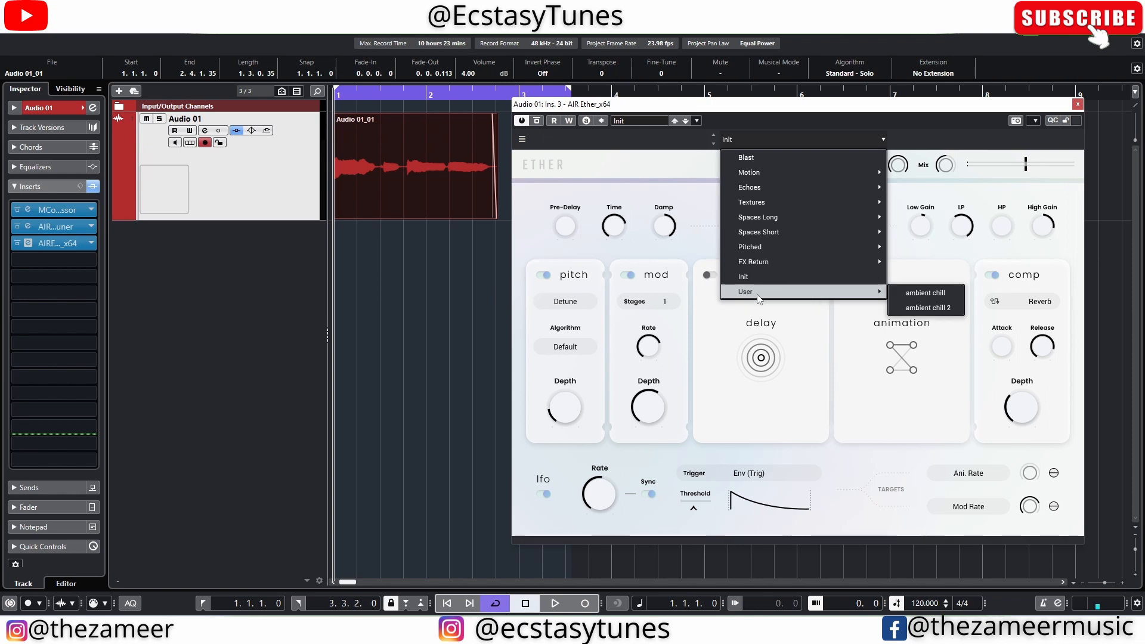
click(945, 295)
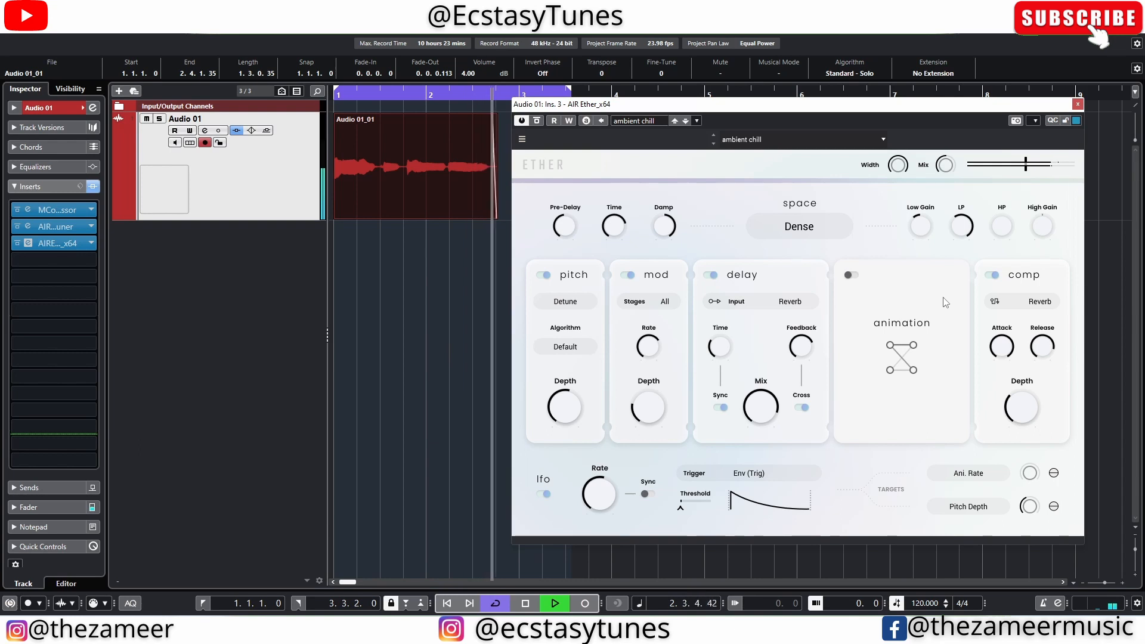
key(space)
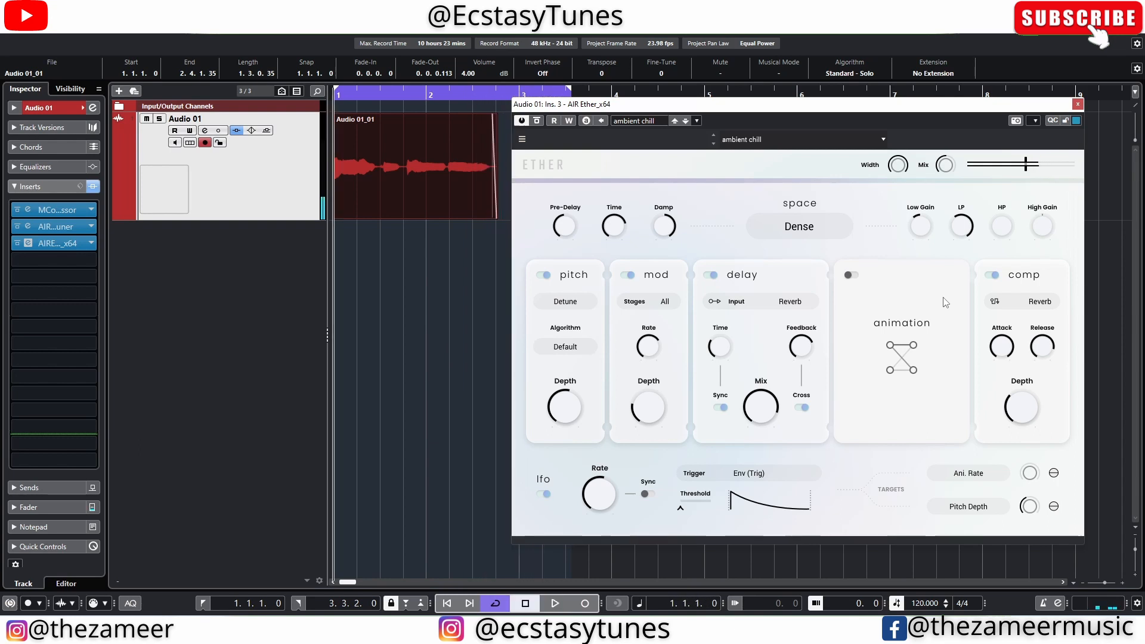
Load the user preset "ambient chill 2" and audition the looped vocal
click(746, 141)
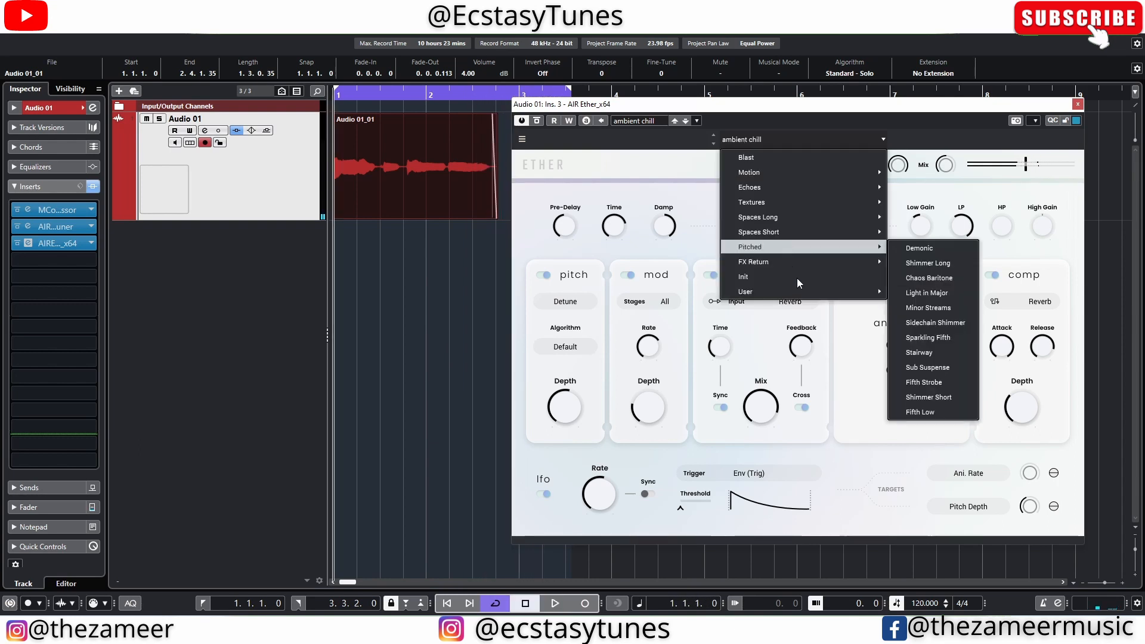
mouse_move(799, 292)
click(922, 309)
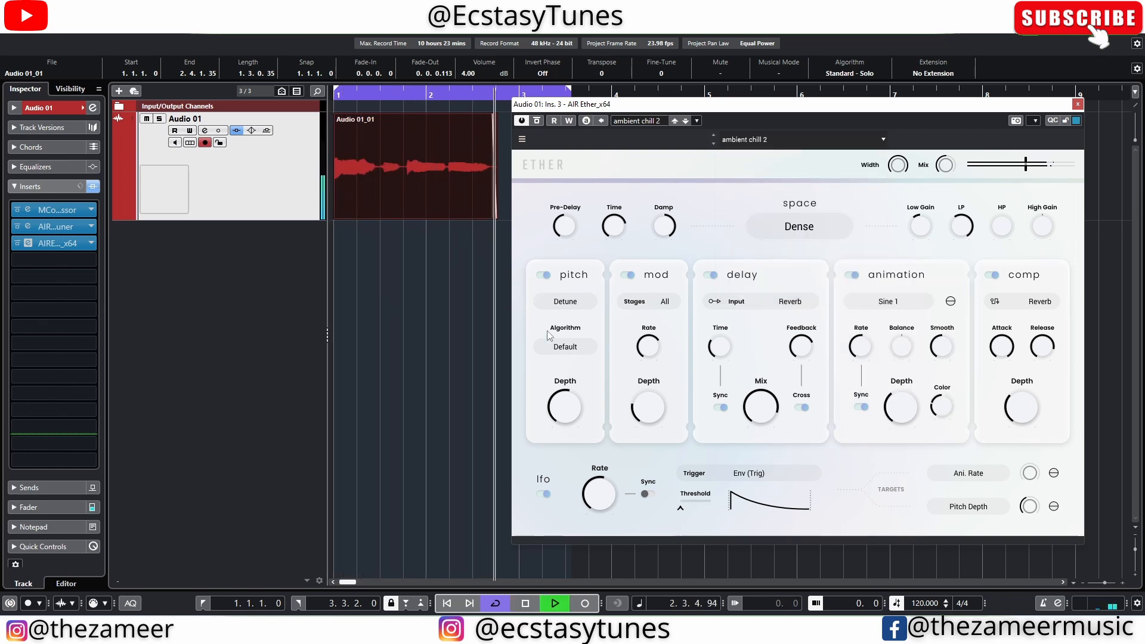
key(space)
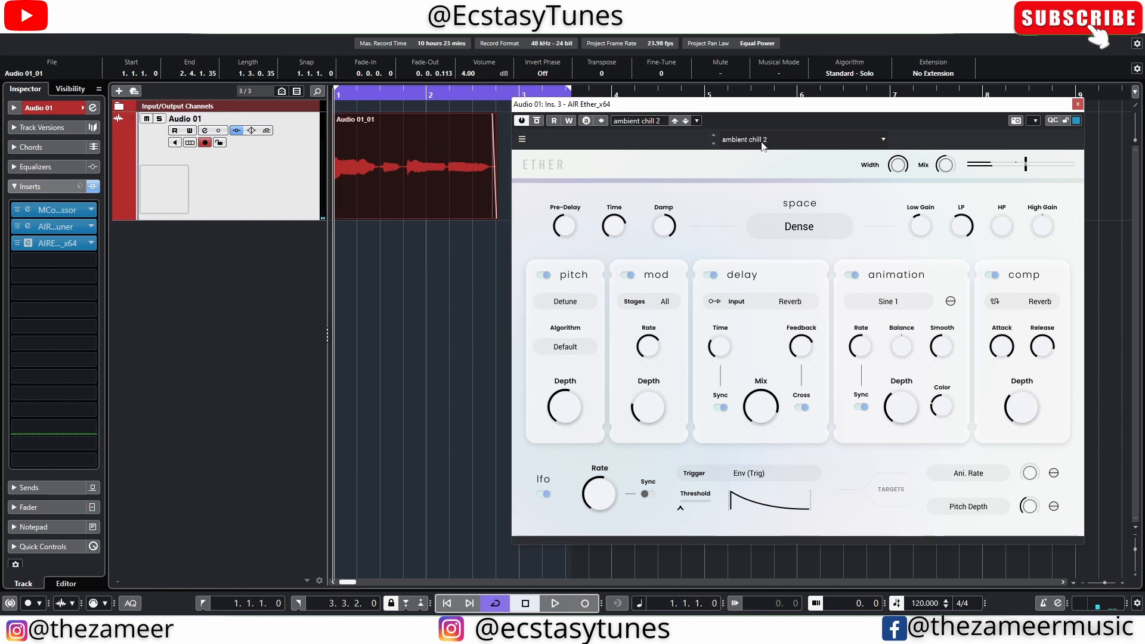
Load the Motion preset "Exponential" and audition the looped vocal
click(763, 142)
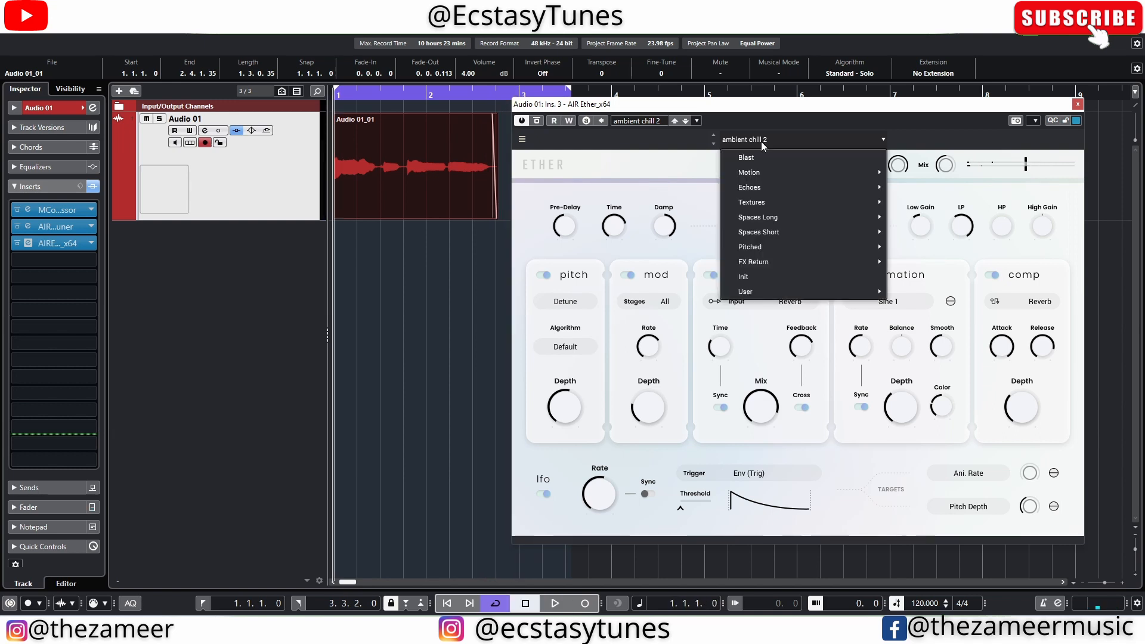
click(763, 143)
click(774, 141)
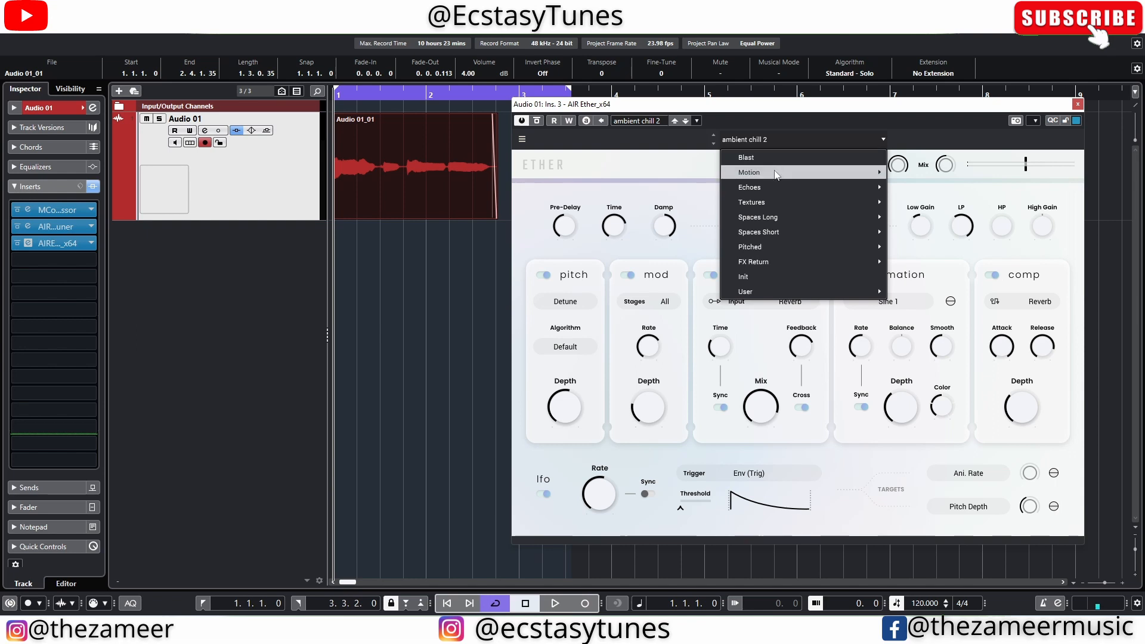
mouse_move(775, 169)
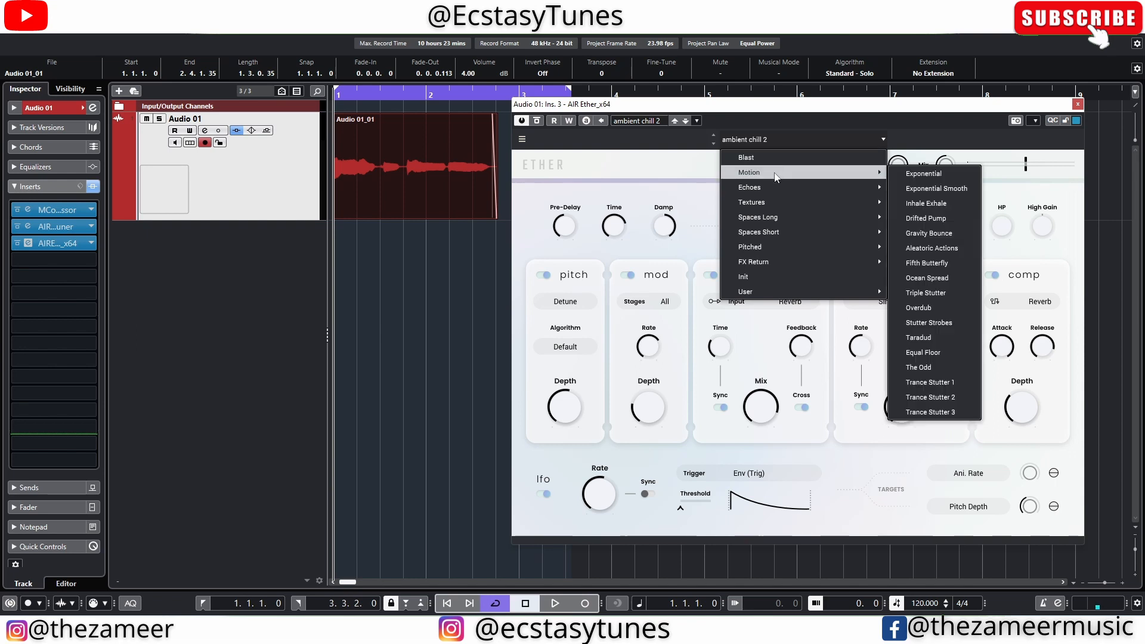
click(939, 178)
key(space)
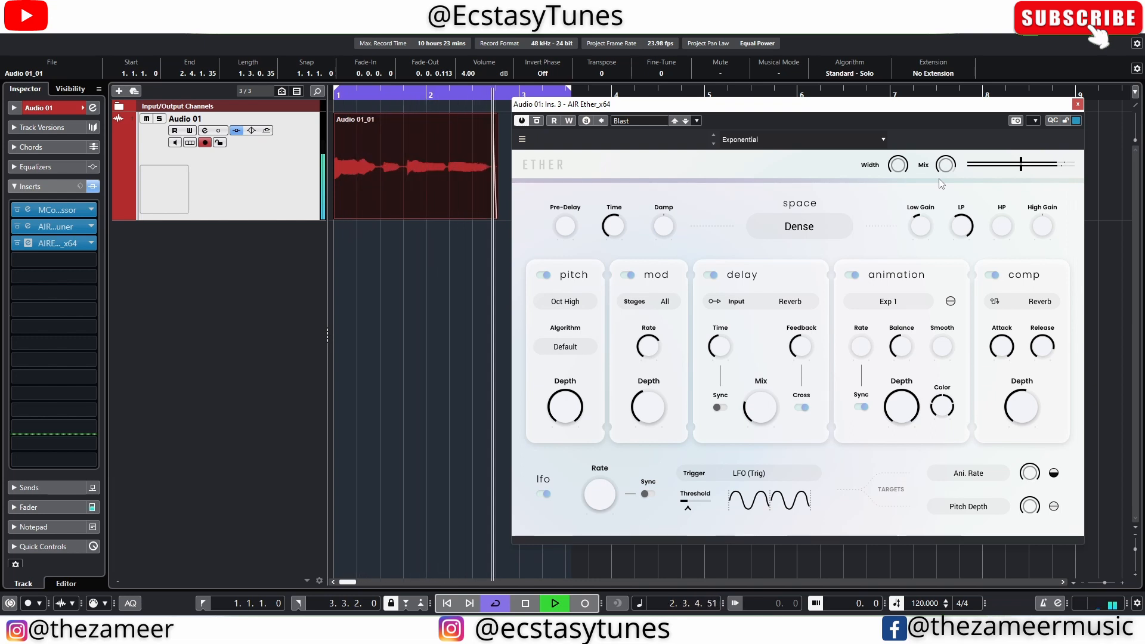
key(space)
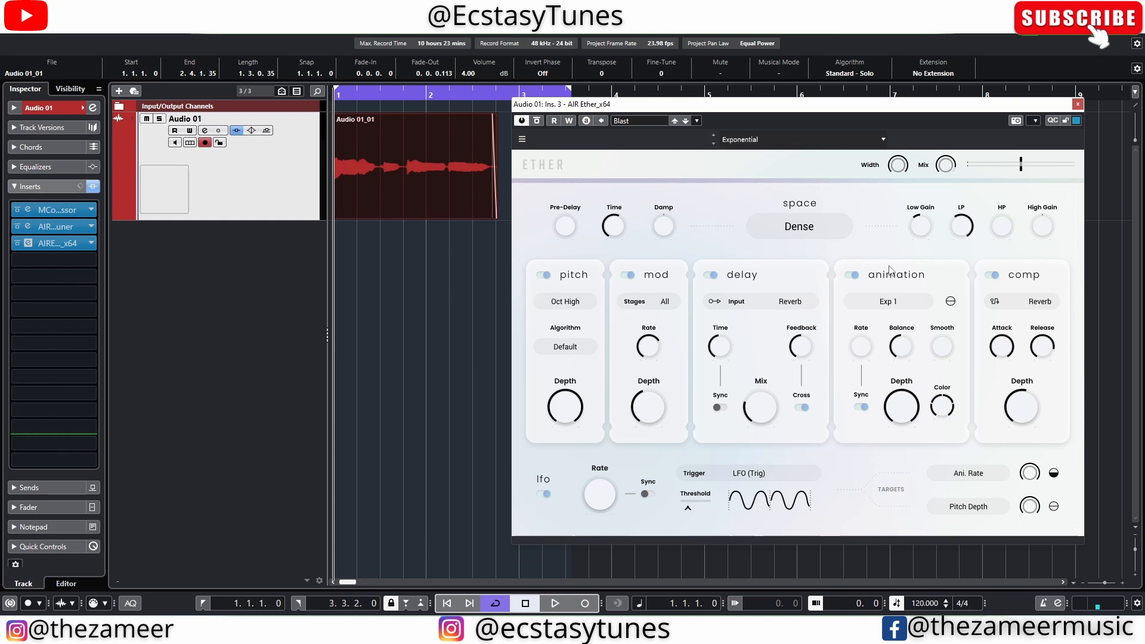
Audition the looped vocal with the Motion presets "Exponential" and "Exponential Smooth"
key(space)
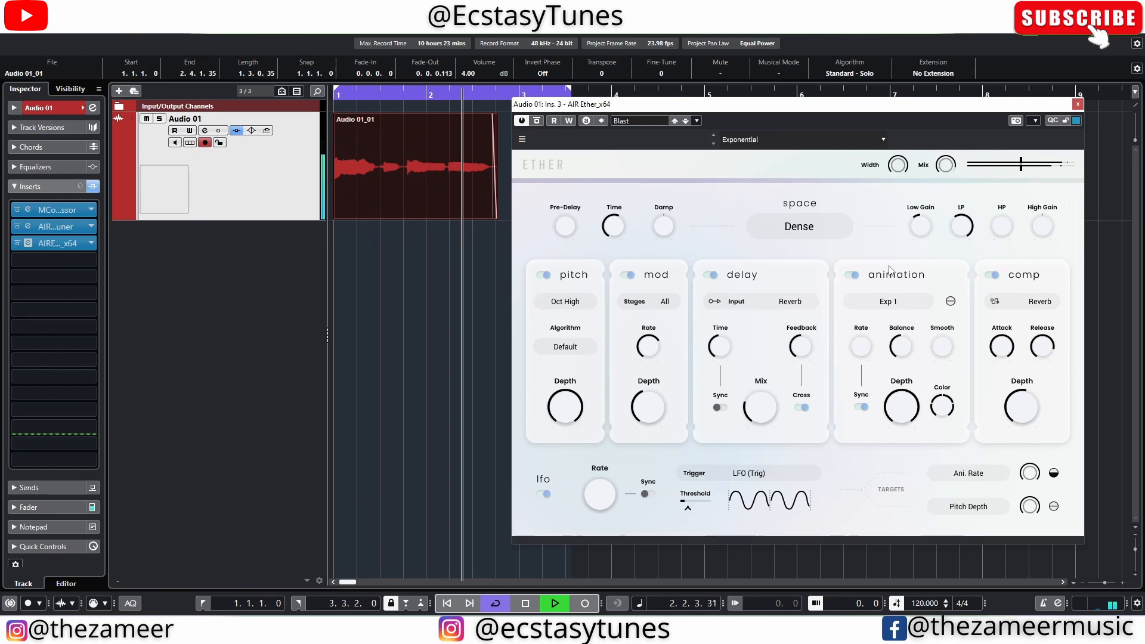
key(space)
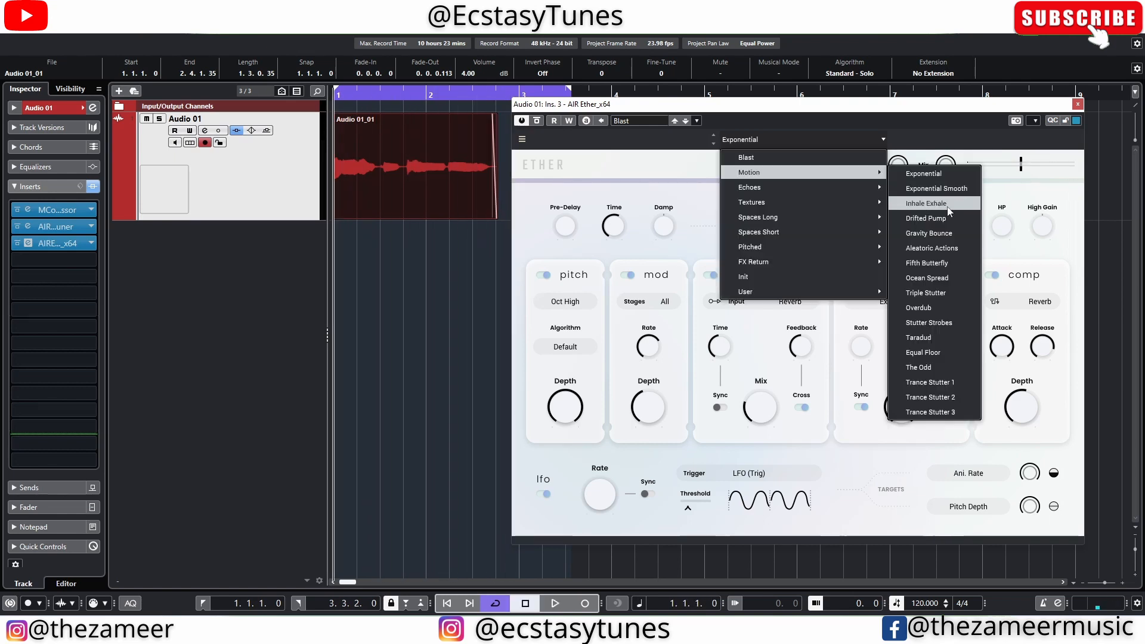
click(947, 192)
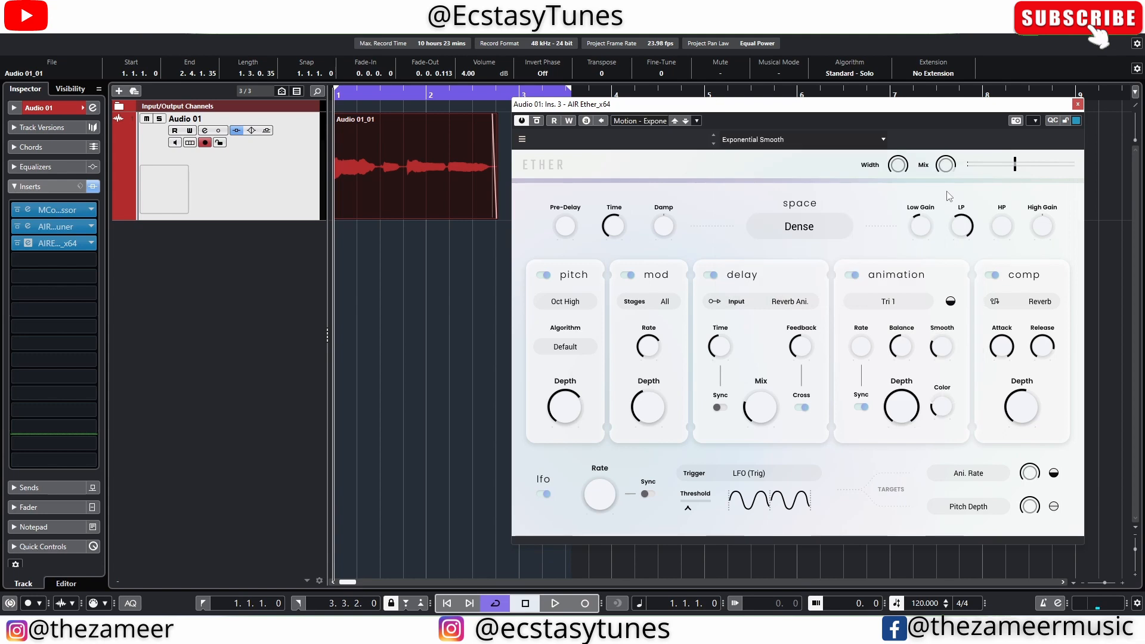
key(space)
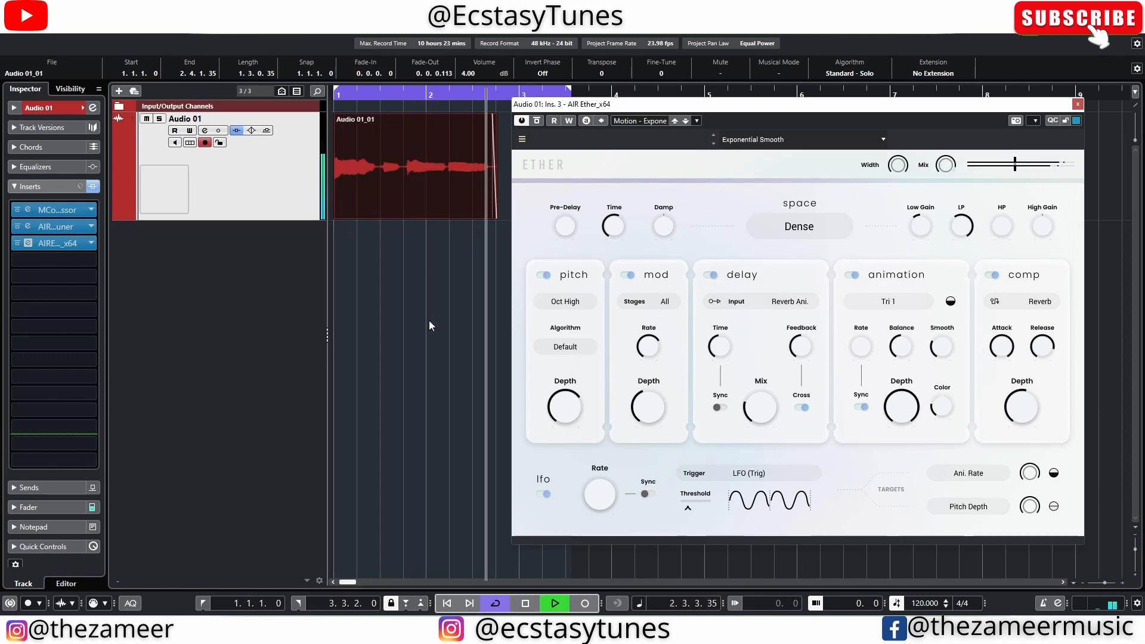
key(space)
Load the Motion preset "Inhale Exhale" and audition the looped vocal
click(883, 140)
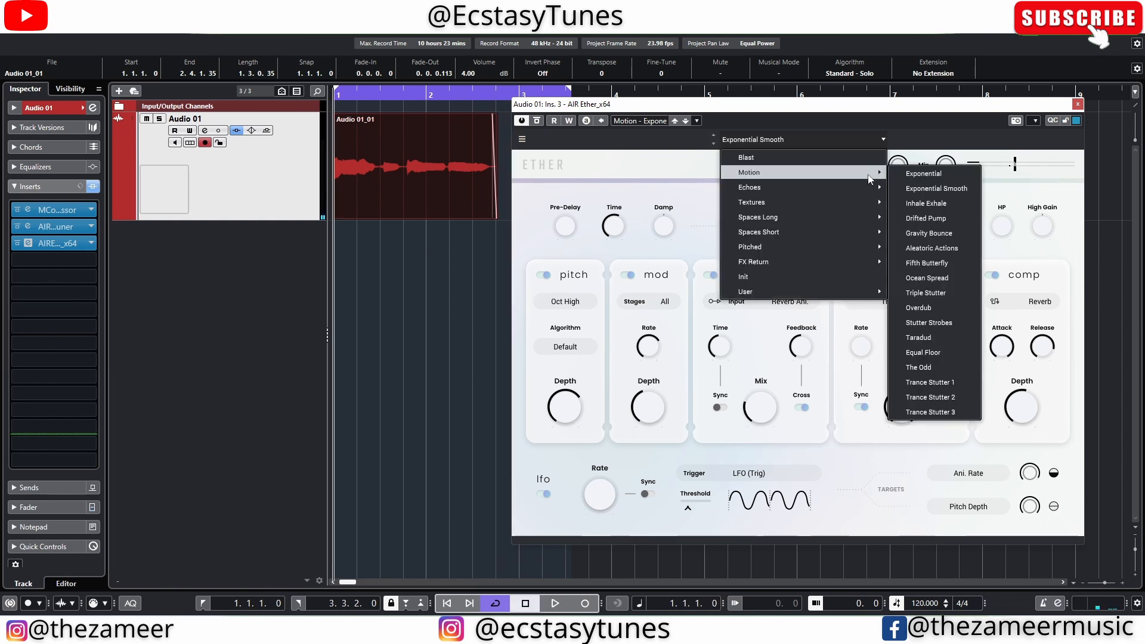
mouse_move(878, 176)
click(948, 206)
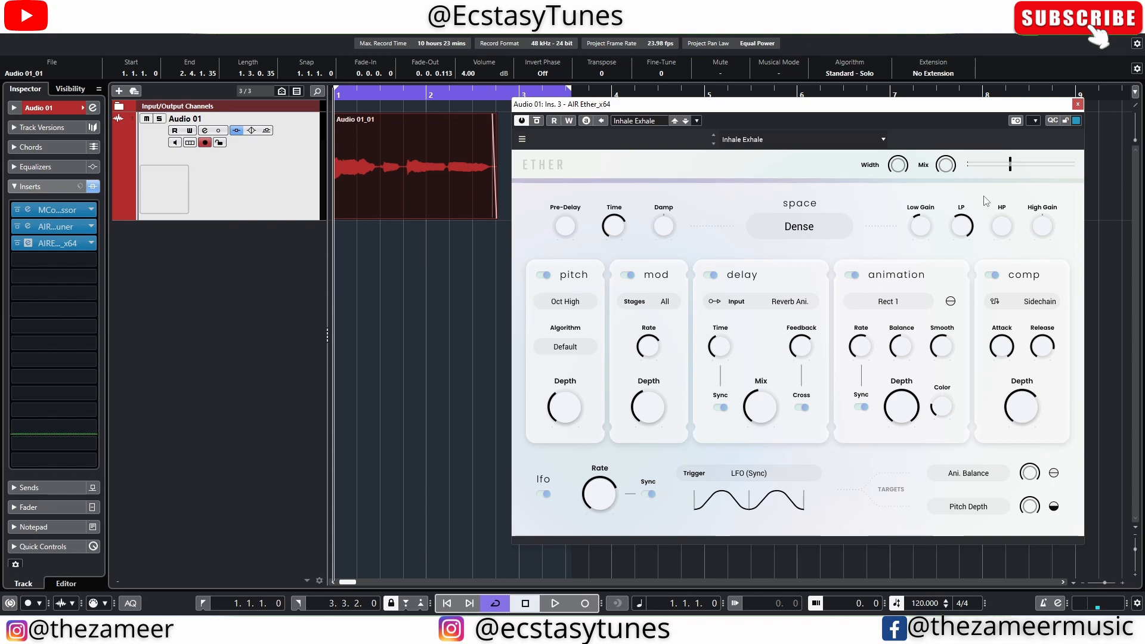
key(space)
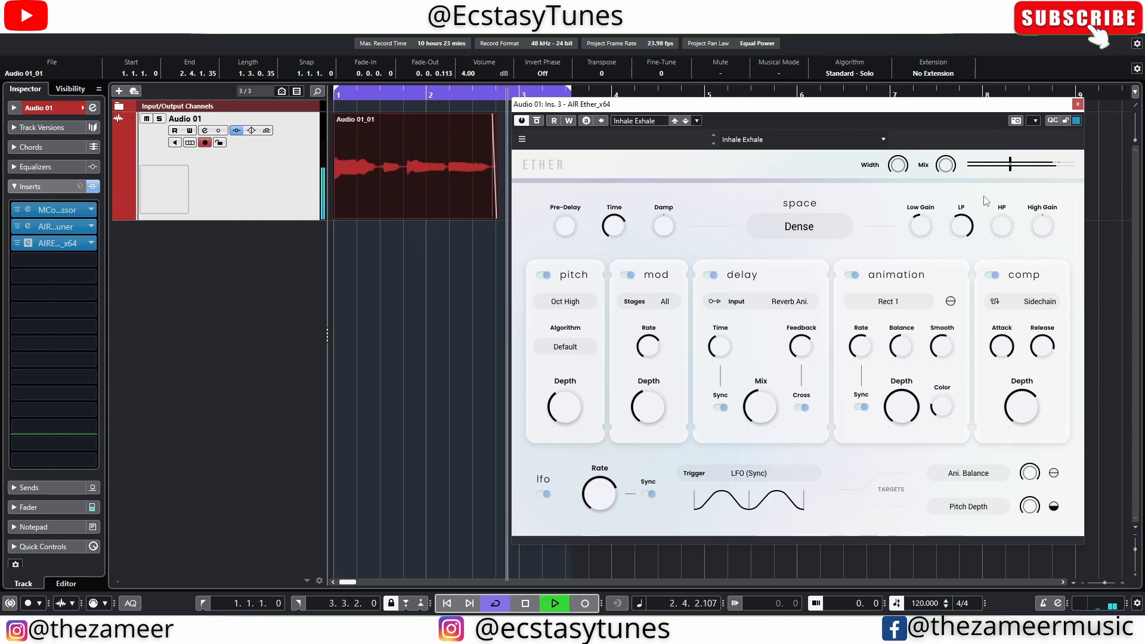
key(space)
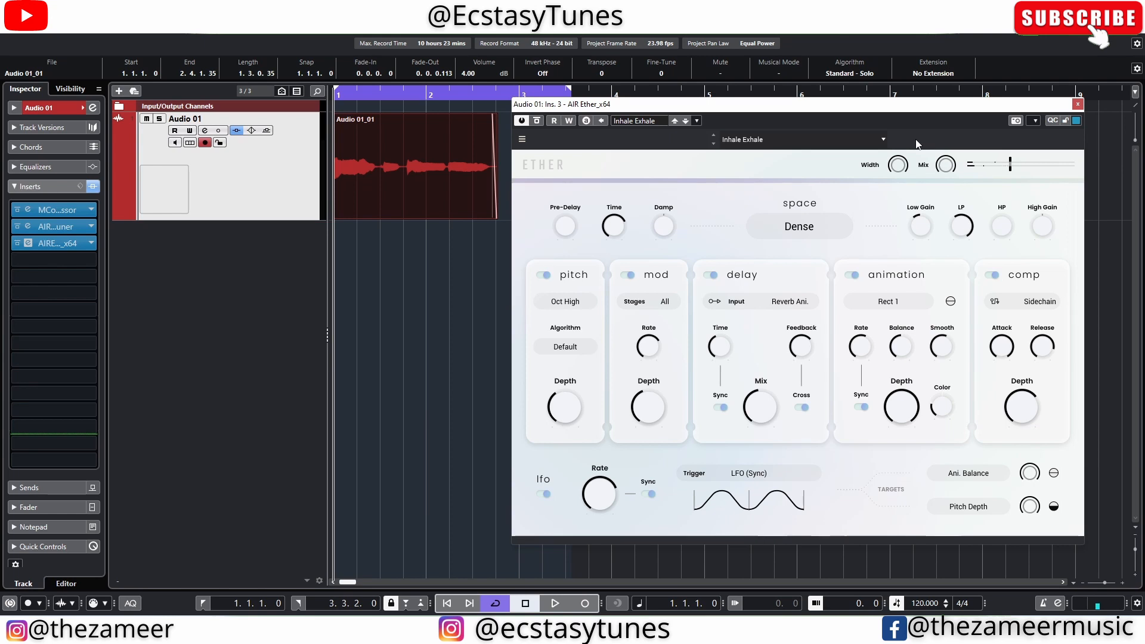
Load the Motion presets "Drifted Pump" and "Gravity Bounce" and audition the looped vocal with each
key(space)
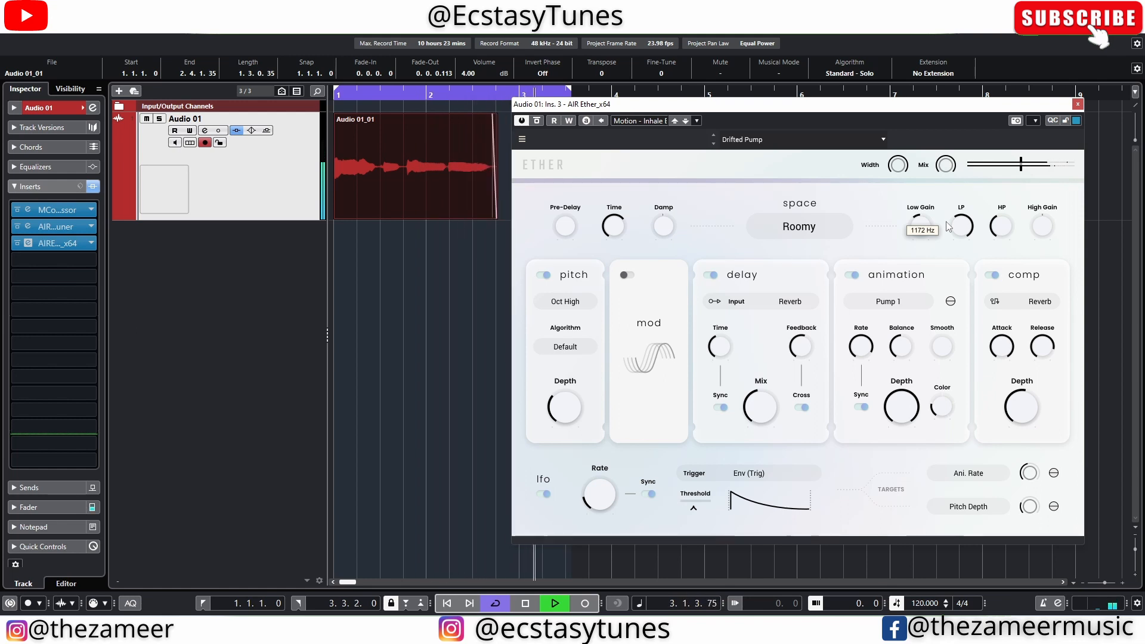
key(space)
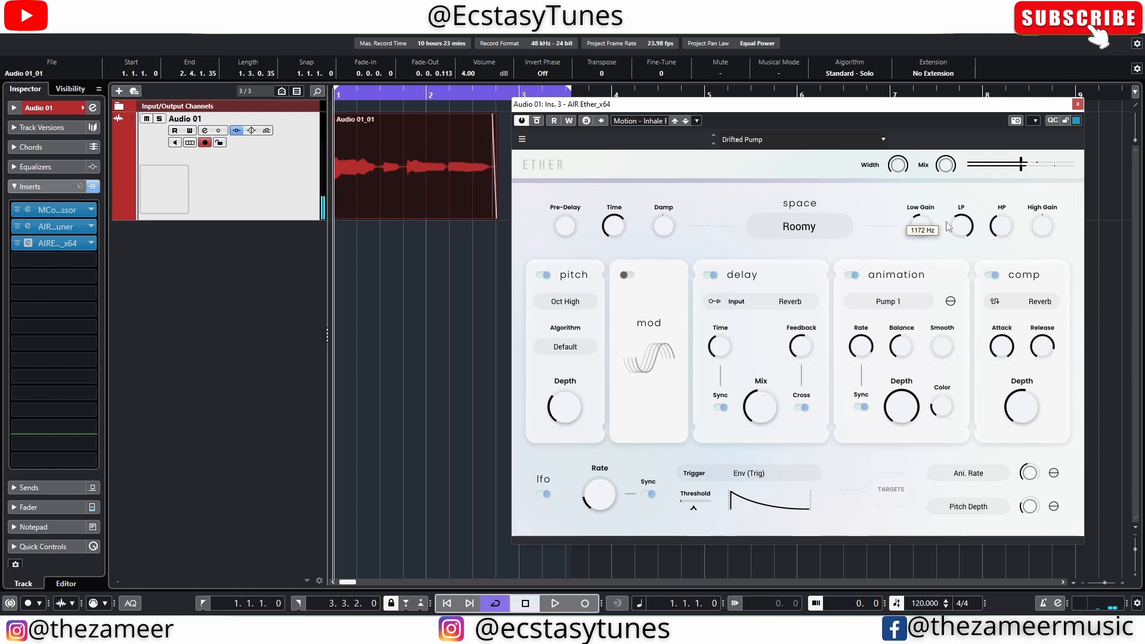
key(space)
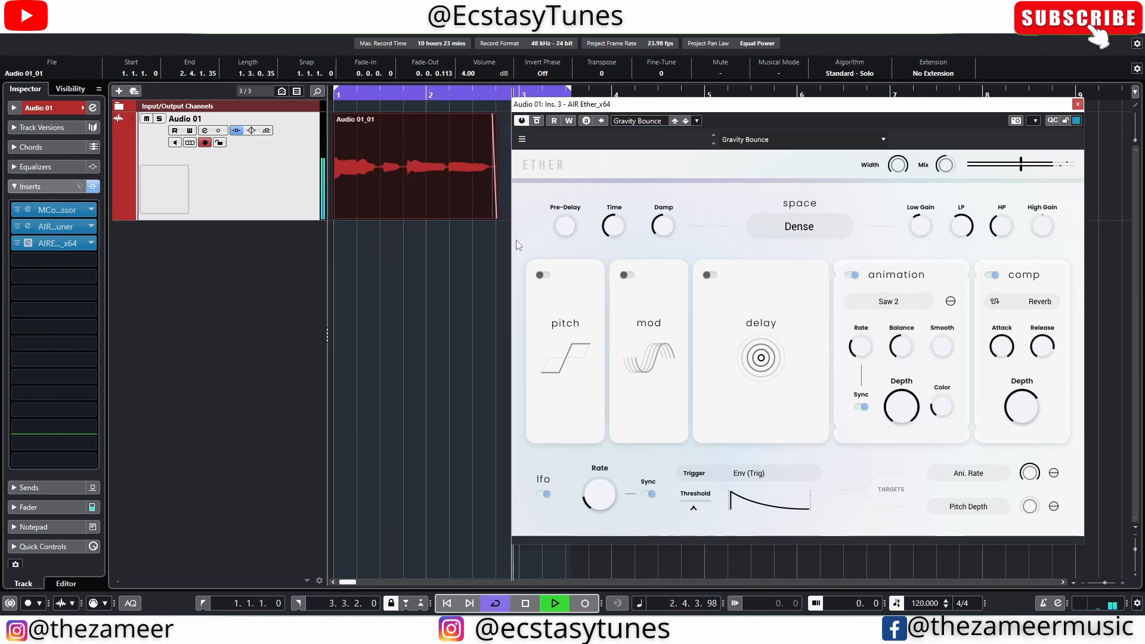
key(space)
Render the vocal clip on Audio 01 with its effects to a new stereo audio track, muting the original clip
click(486, 282)
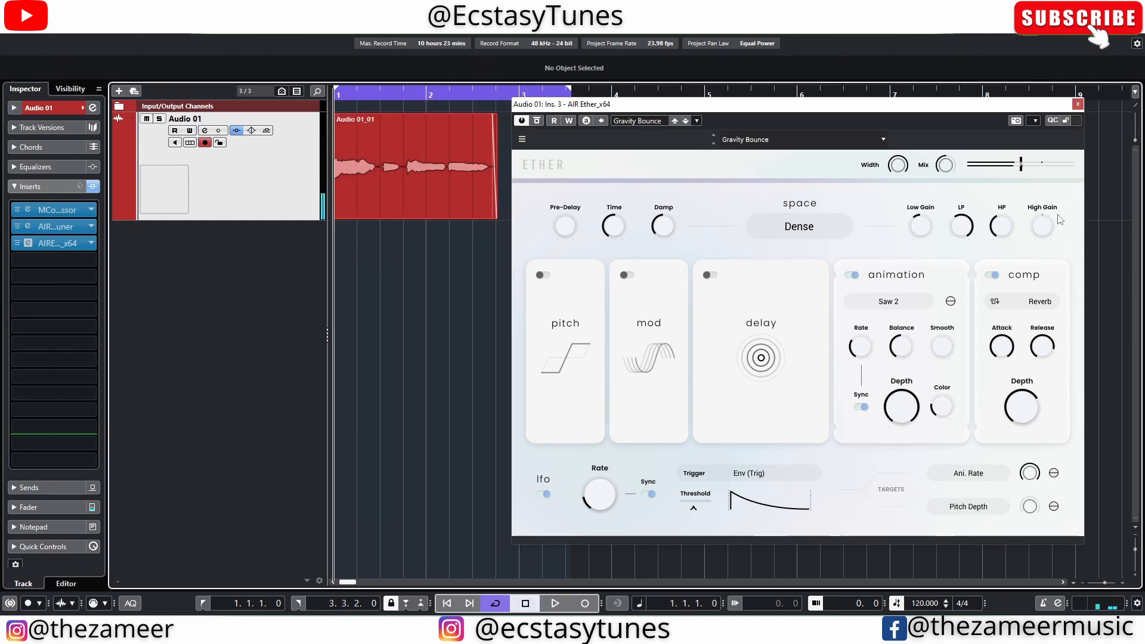
click(431, 210)
right_click(431, 209)
click(511, 332)
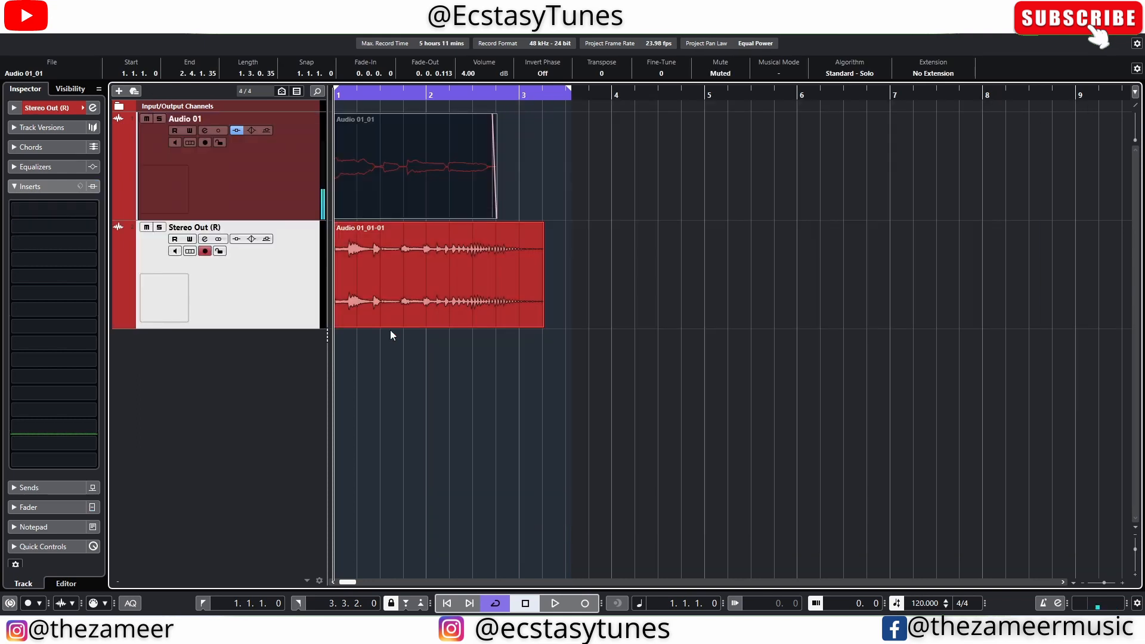
Trim the rendered clip to its reverb tail starting at 2.2.4.0 with a short fade-in, and unmute the original vocal clip
drag(336, 328, 467, 328)
click(436, 204)
key(shift+u)
click(263, 195)
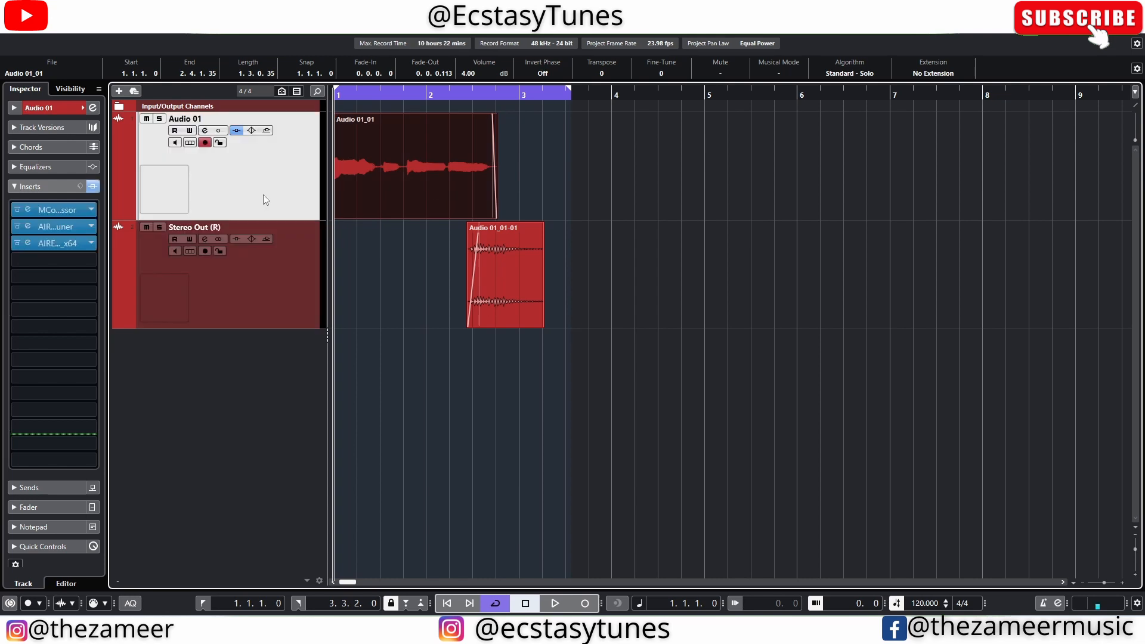
Bypass the AIR Ether insert on Audio 01 and audition the dry vocal together with the rendered reverb tail
click(28, 243)
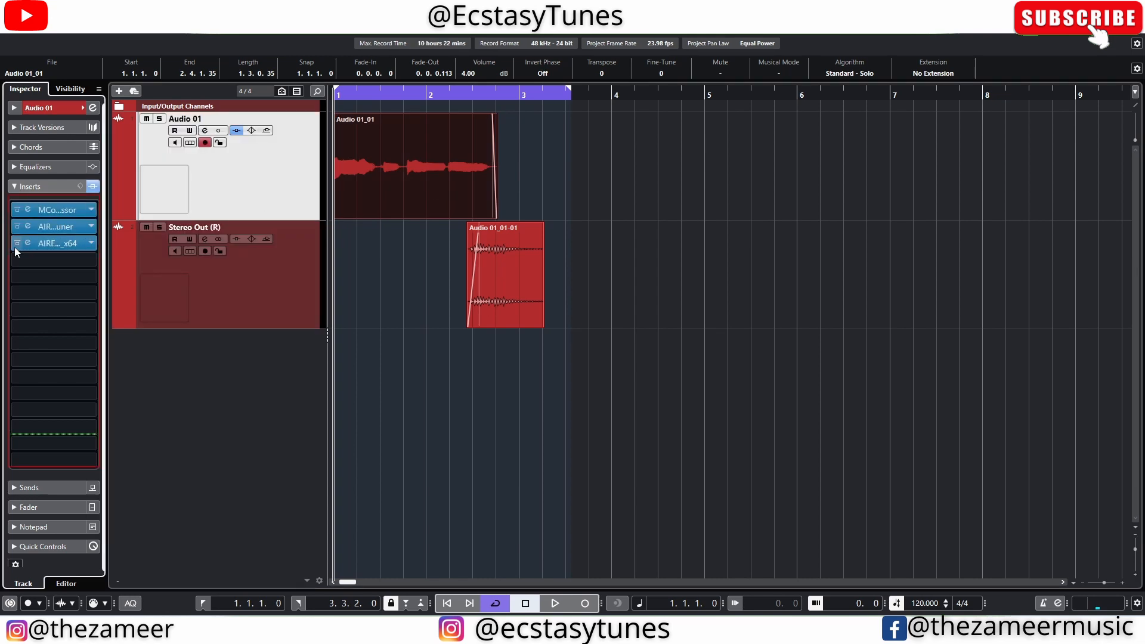
click(15, 246)
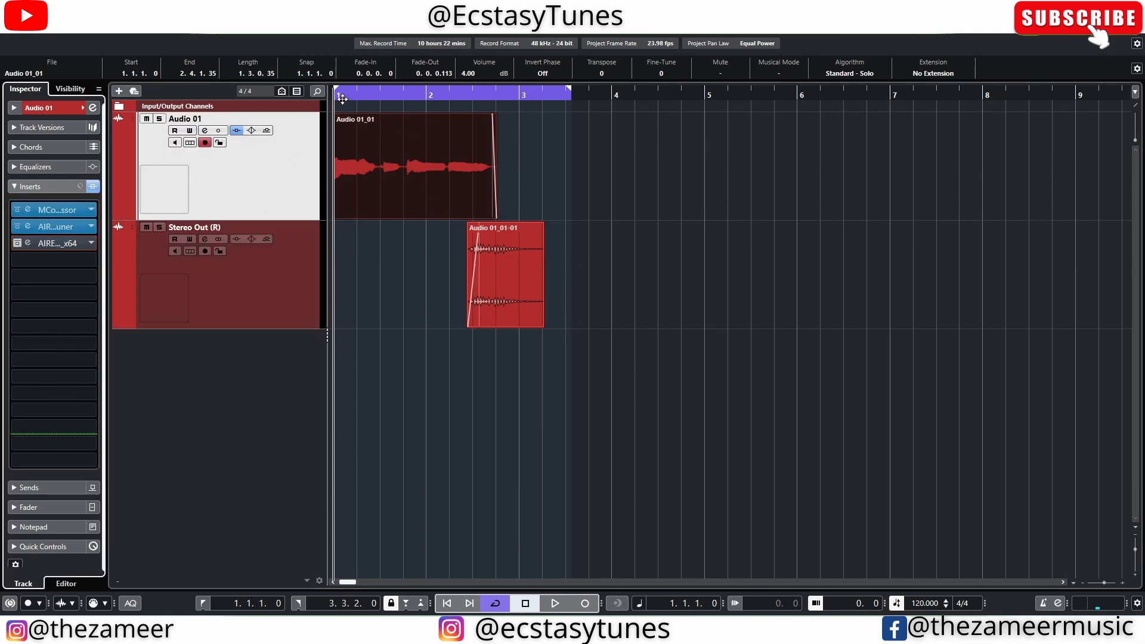
key(space)
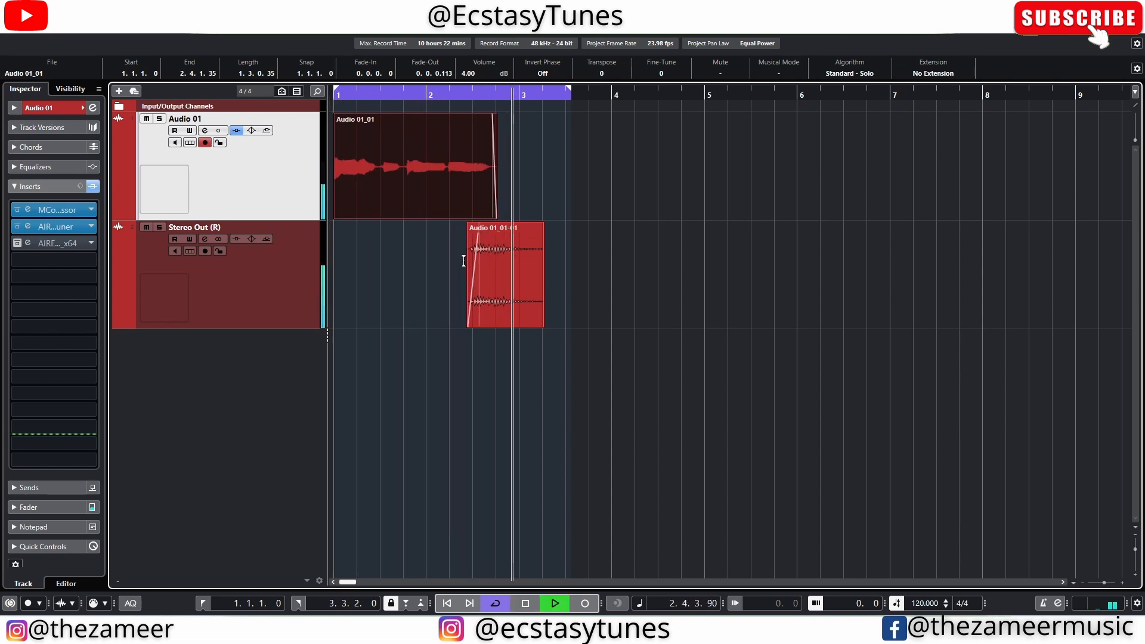
key(space)
Search the plugins for "eth" and add a second AIR Ether_x64 in the fourth insert slot of Audio 01
click(664, 237)
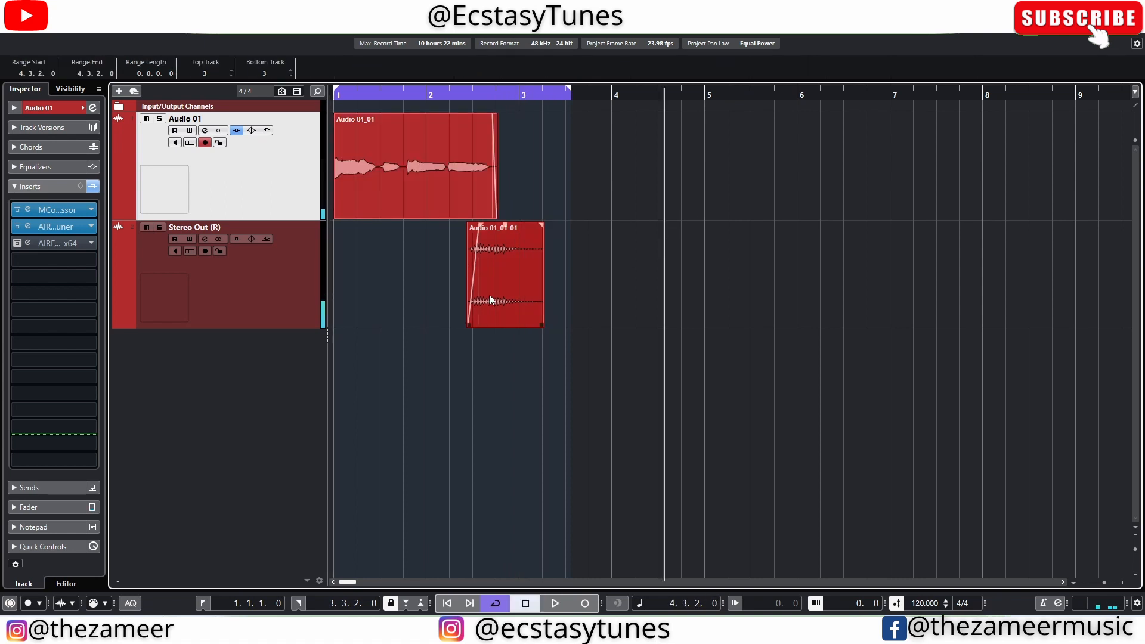
click(489, 294)
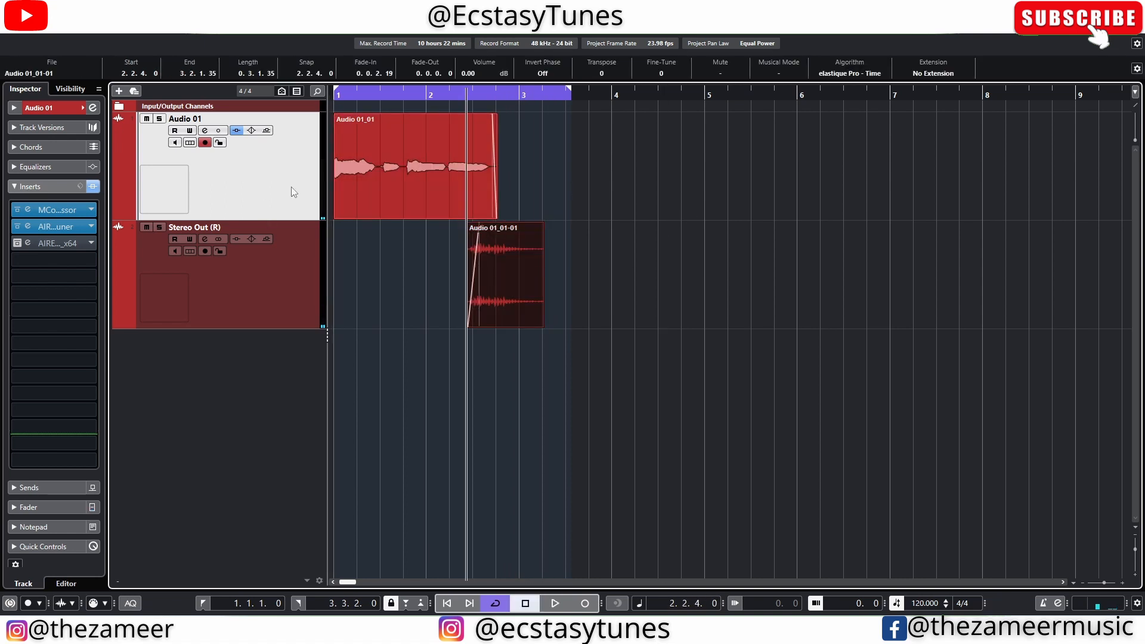
click(51, 260)
text(eth)
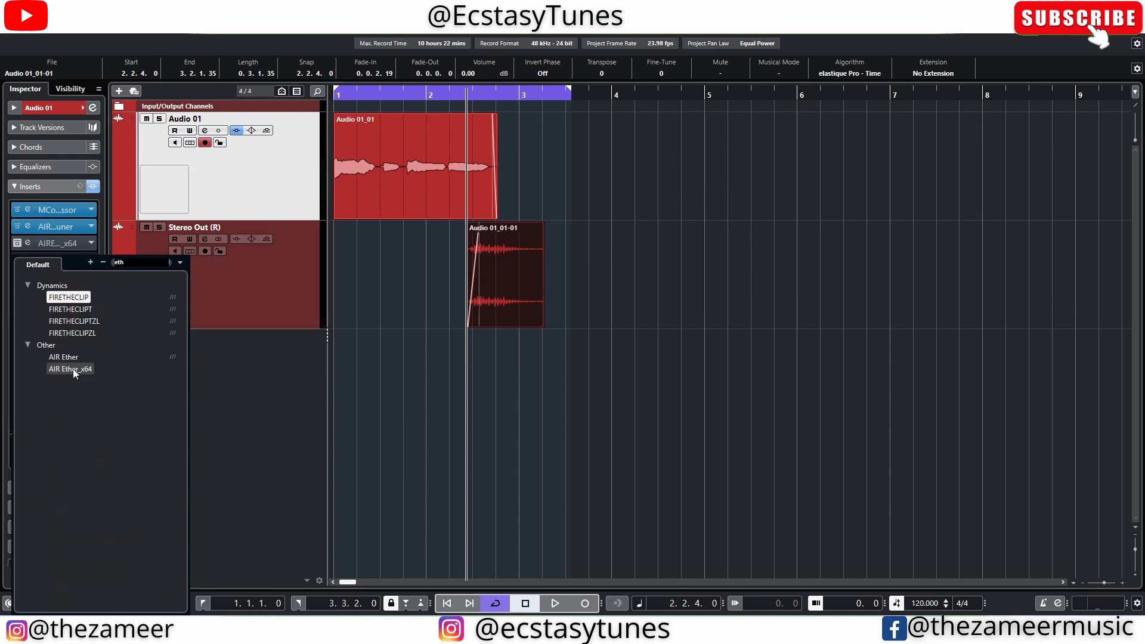
click(73, 368)
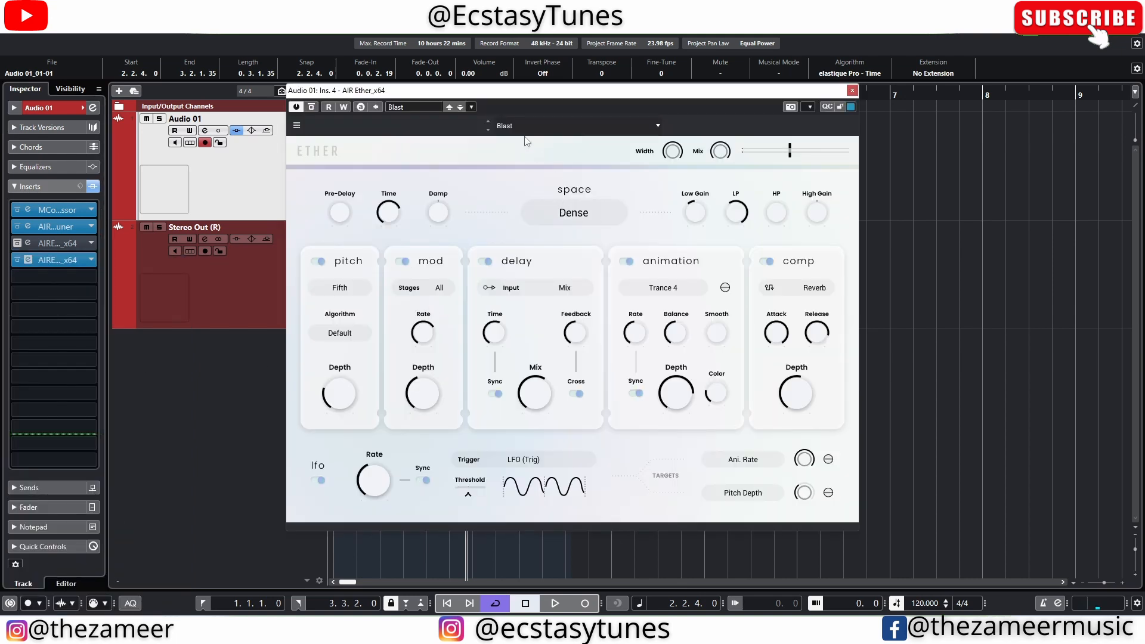
Load the user preset "ambient chill" in the second AIR Ether and audition the vocal with the rendered tail from the start
click(519, 126)
mouse_move(552, 279)
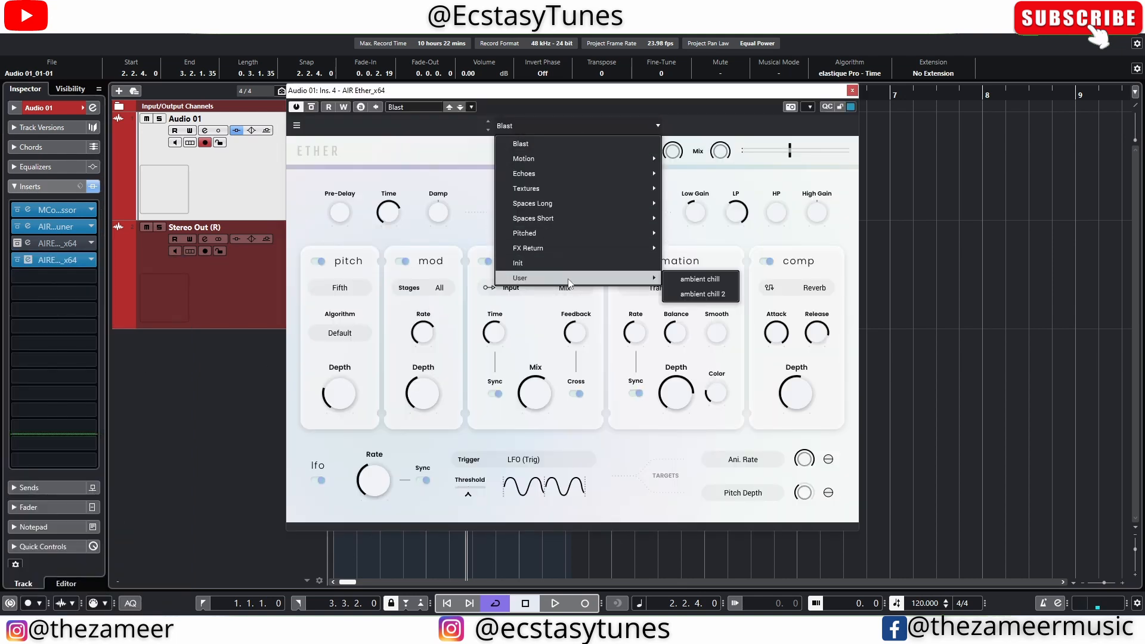
click(725, 280)
click(852, 90)
click(578, 345)
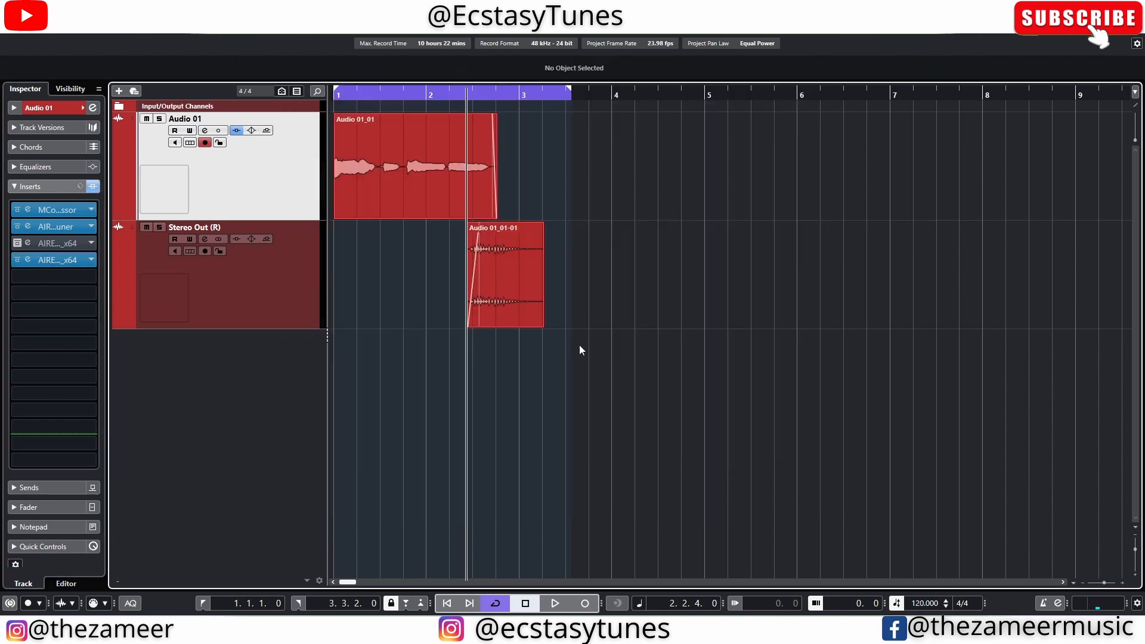
key(Home)
key(space)
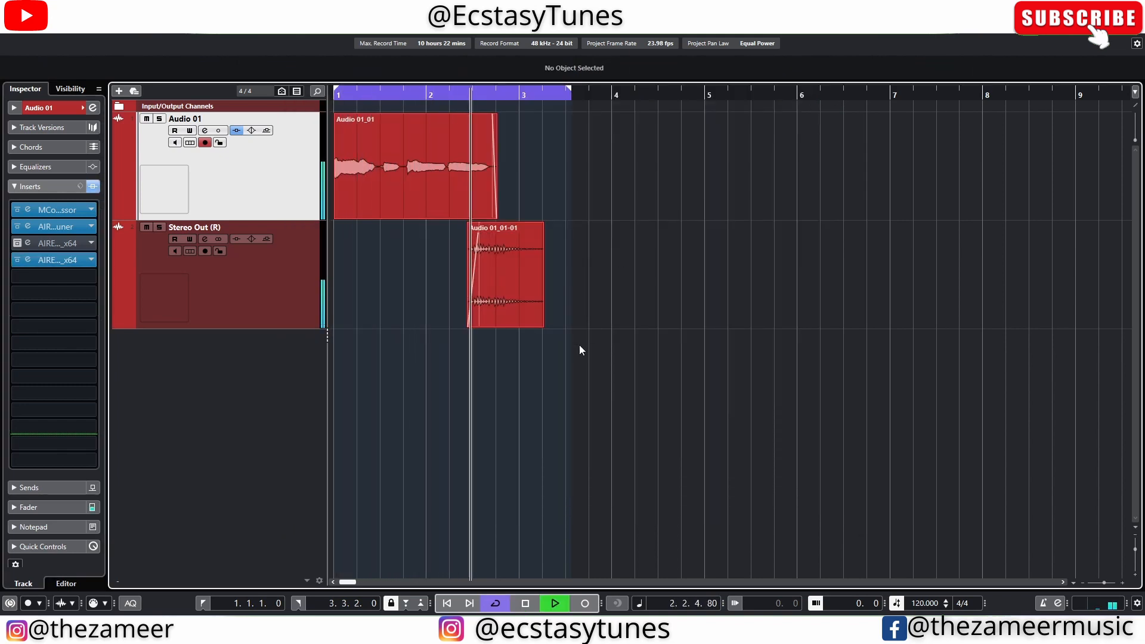
key(space)
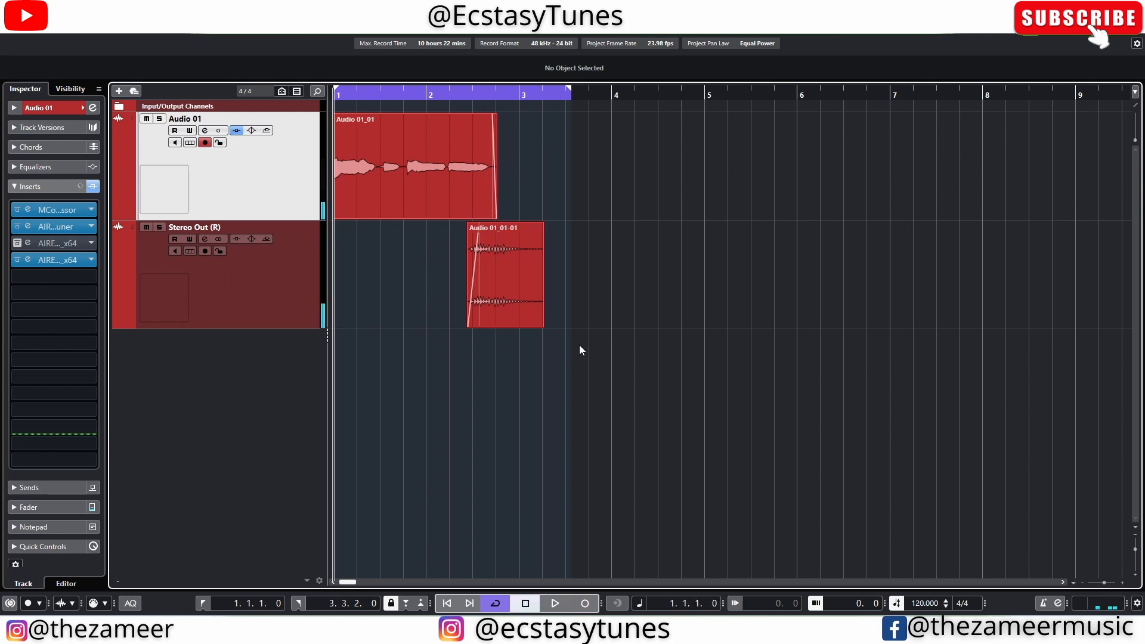
Mute the rendered track and switch from the second AIR Ether insert back to the first, opening its window
click(18, 259)
click(18, 242)
click(28, 243)
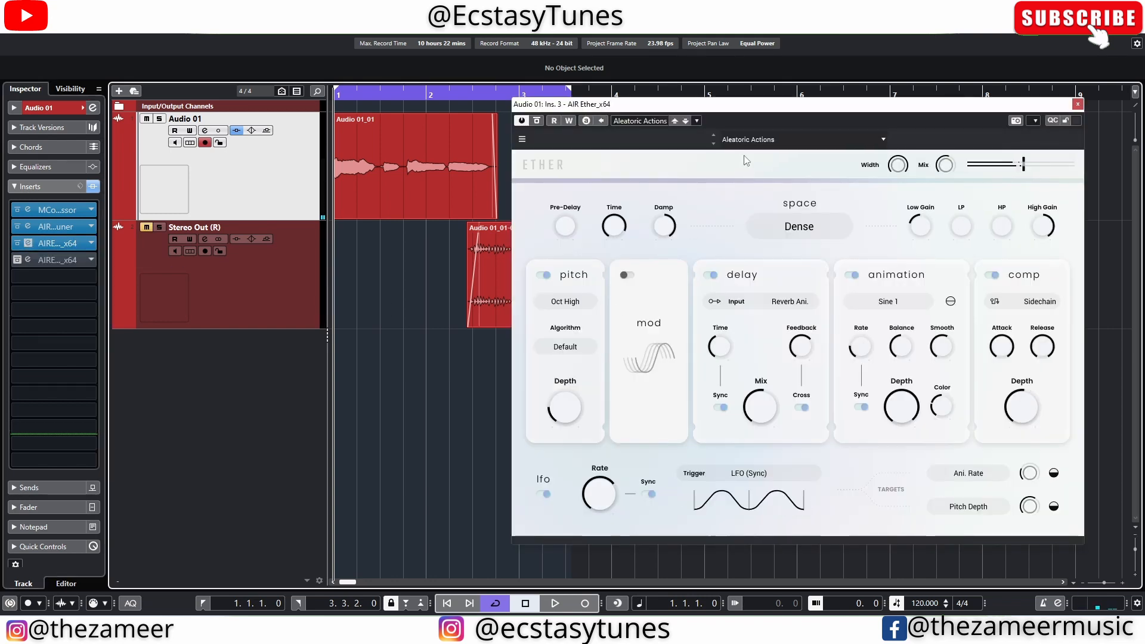
Load the Textures presets "Dark Matter" and "Glass Beam" and audition the looped vocal with each
click(773, 139)
mouse_move(784, 184)
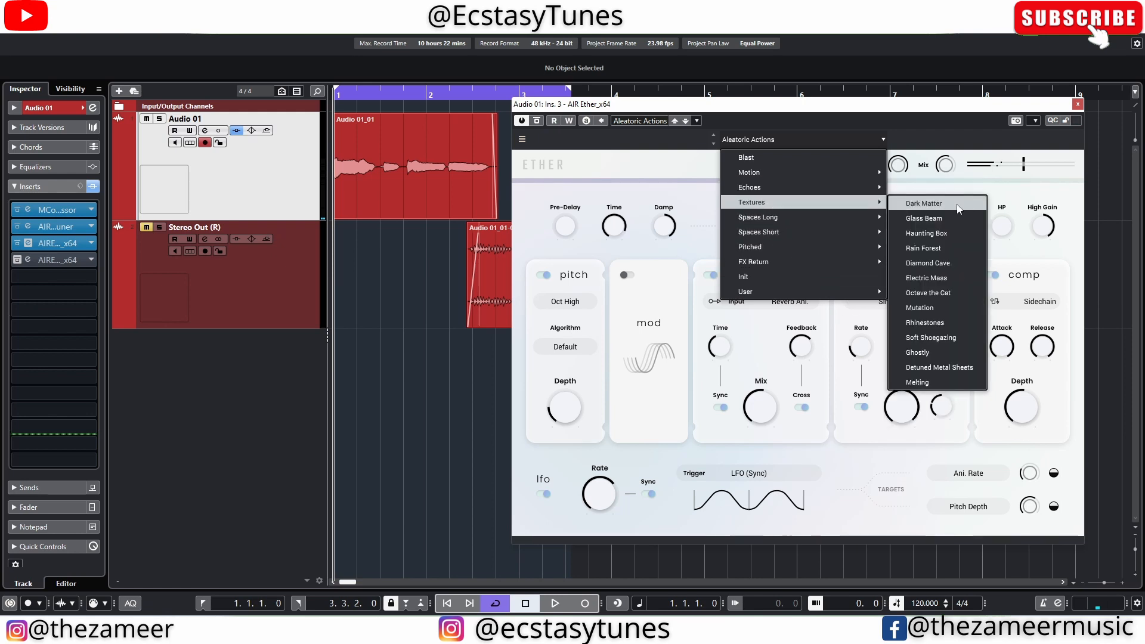
click(957, 206)
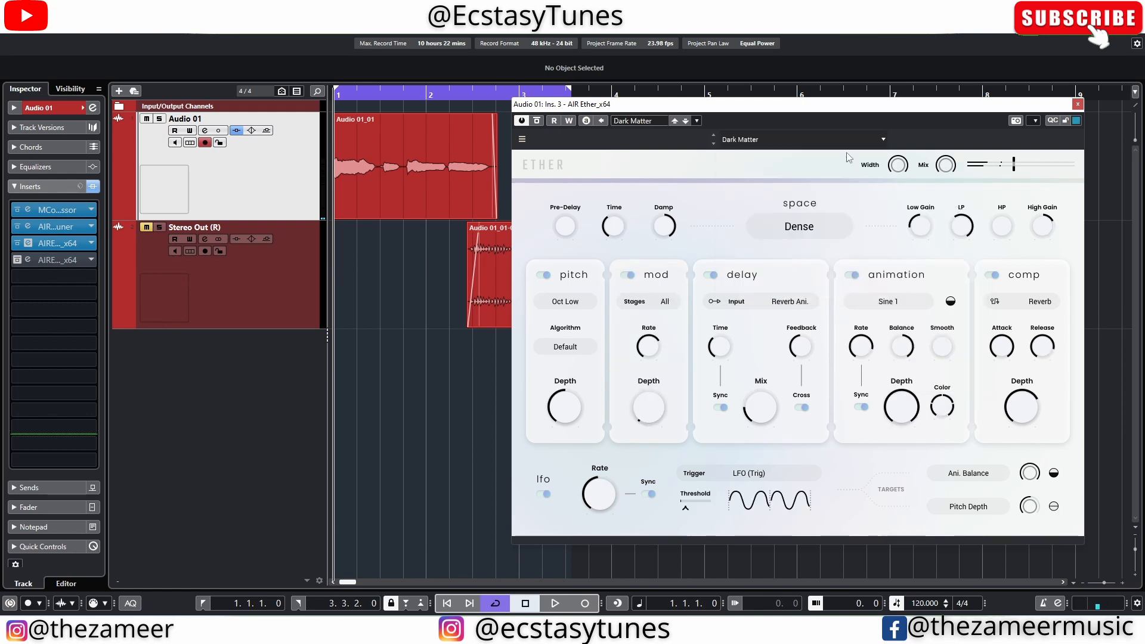
key(space)
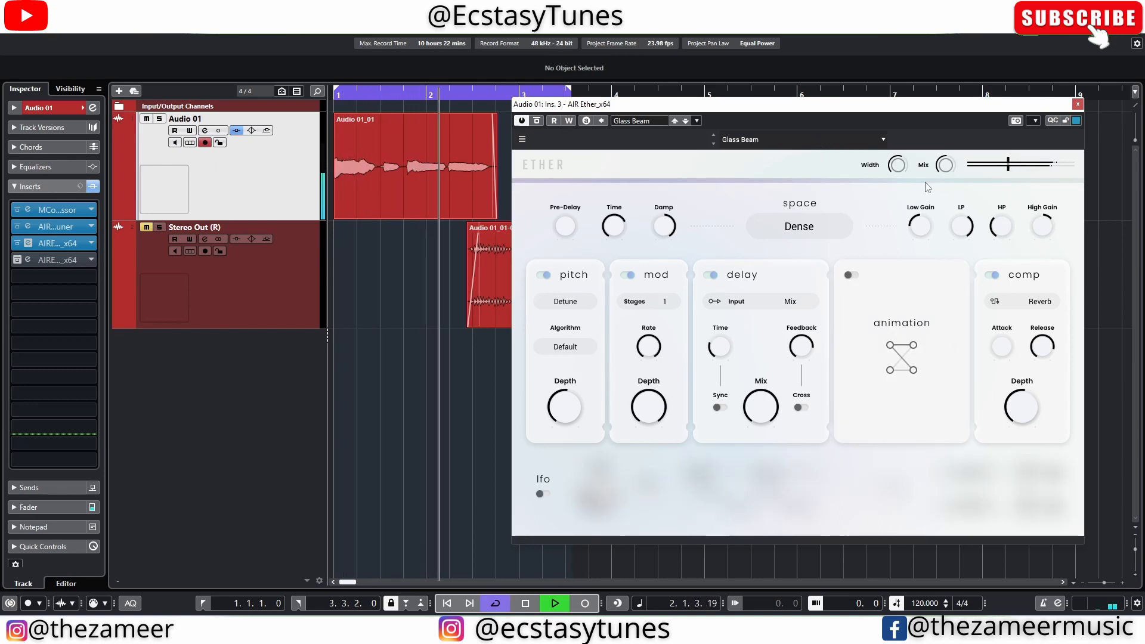
key(space)
Load the Textures preset "Mutation" and audition the looped vocal
click(795, 142)
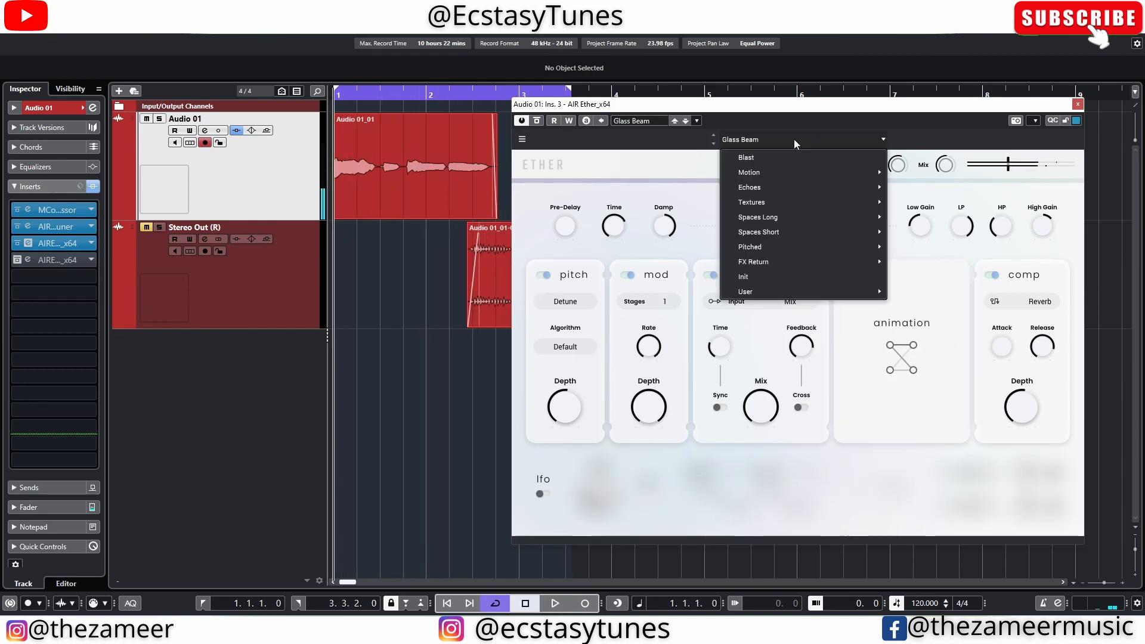
mouse_move(803, 203)
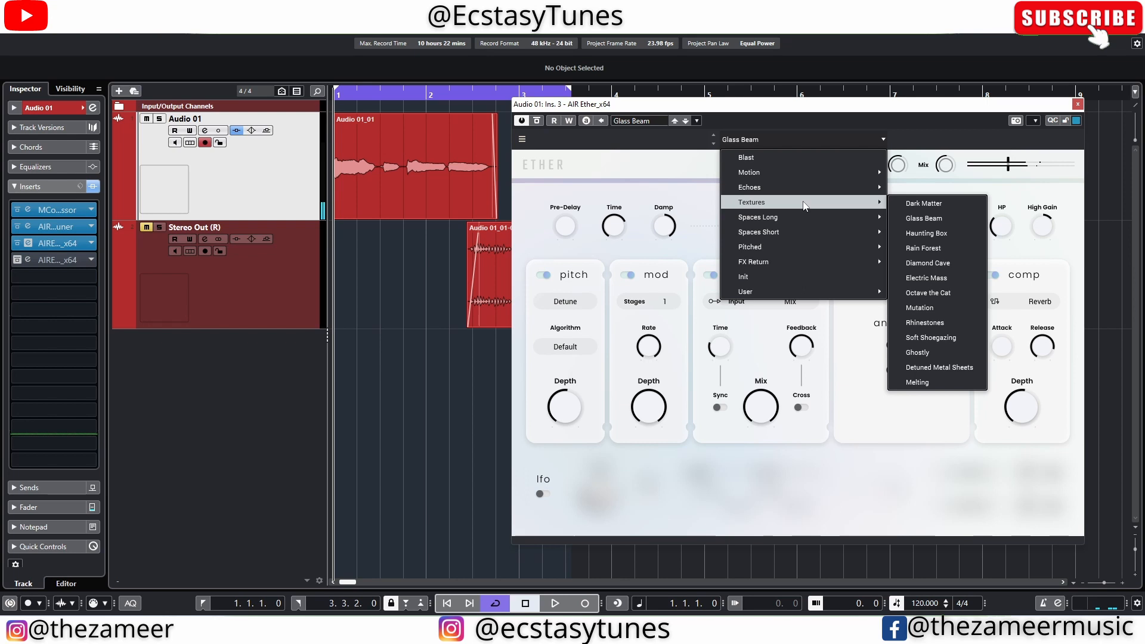
click(930, 308)
key(space)
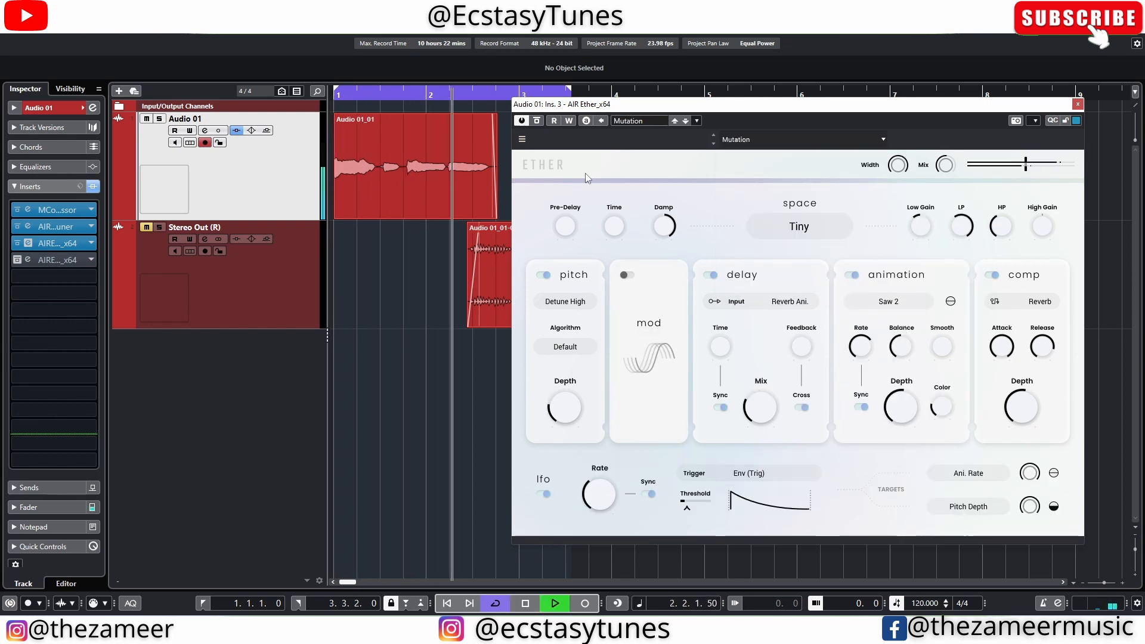
key(space)
Load the Pitched preset "Demonic" and audition the looped vocal
click(719, 139)
mouse_move(779, 249)
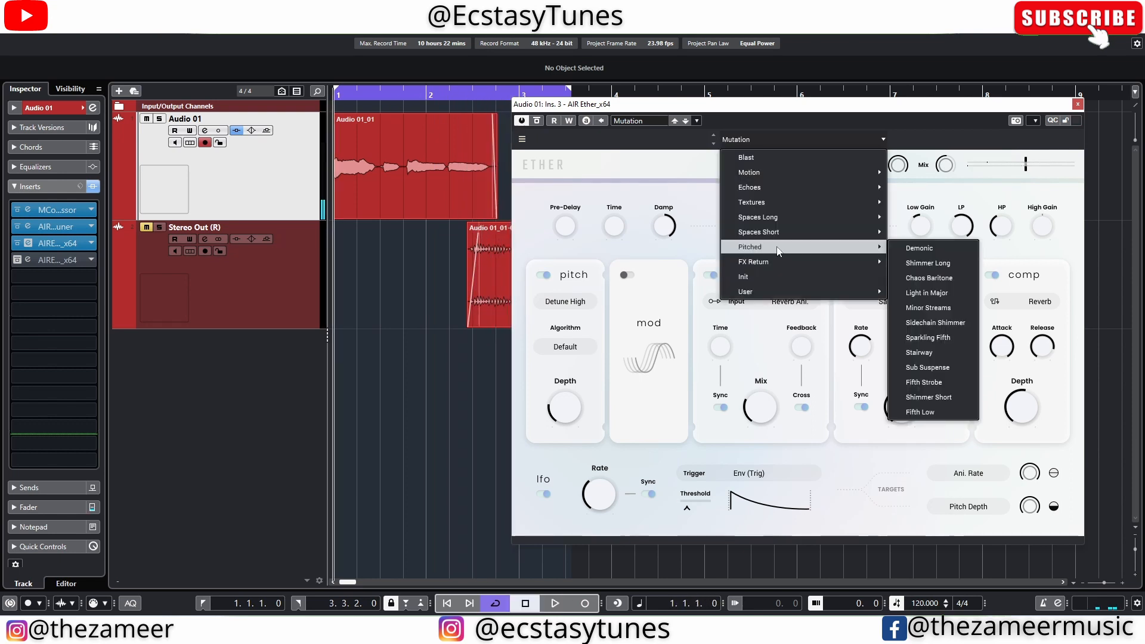
click(920, 249)
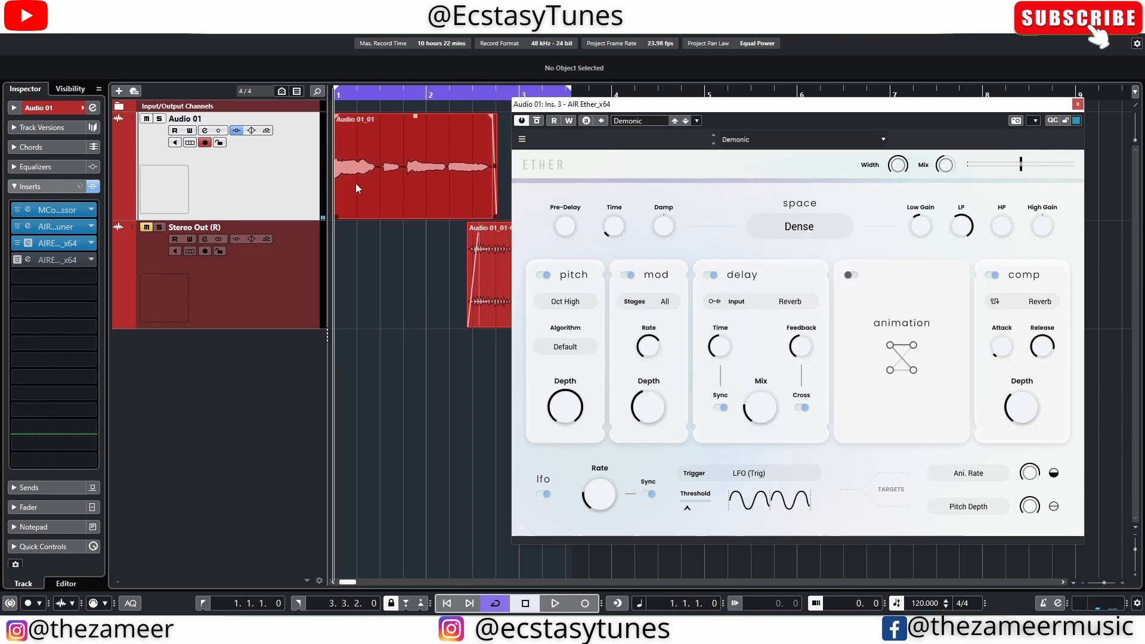
key(space)
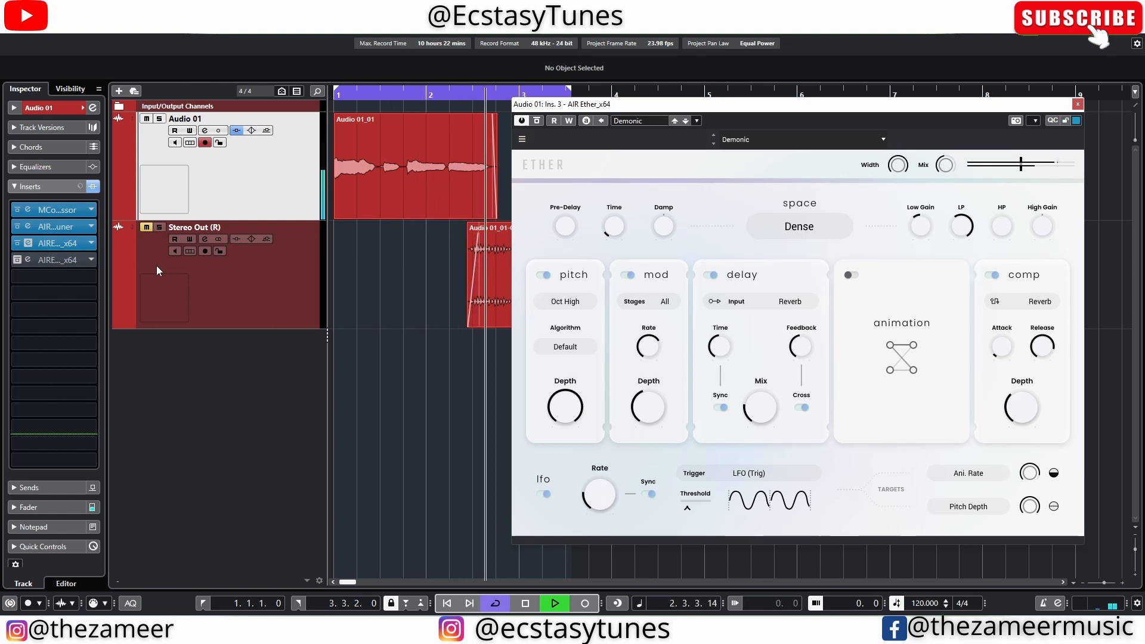
Load the Pitched preset "Shimmer Long" and audition the looped vocal
key(space)
click(799, 139)
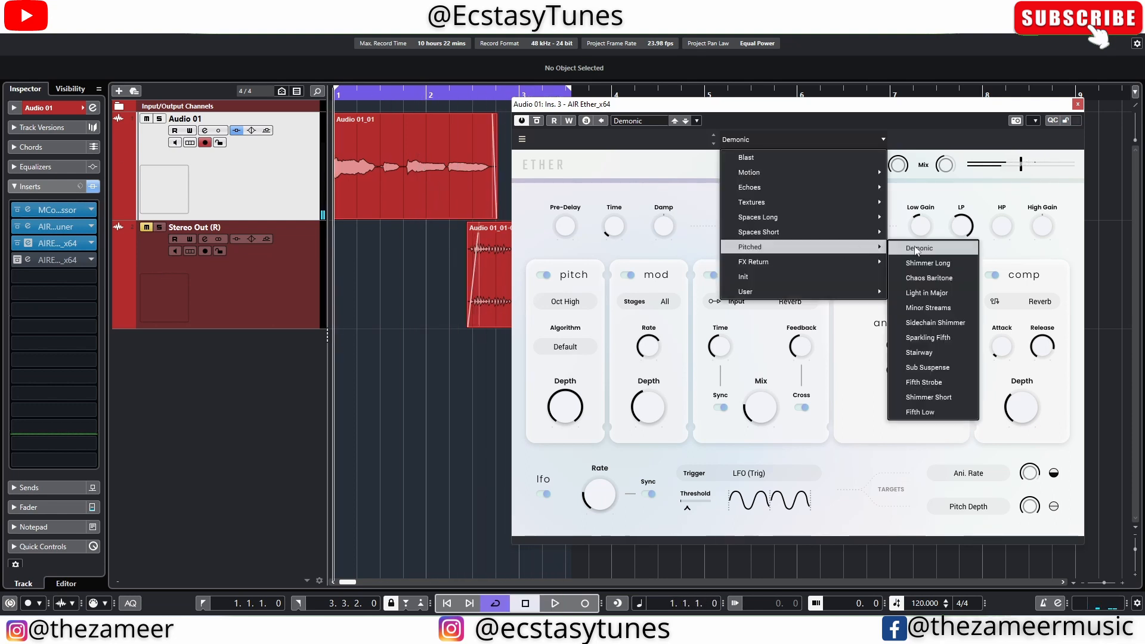
click(934, 264)
key(space)
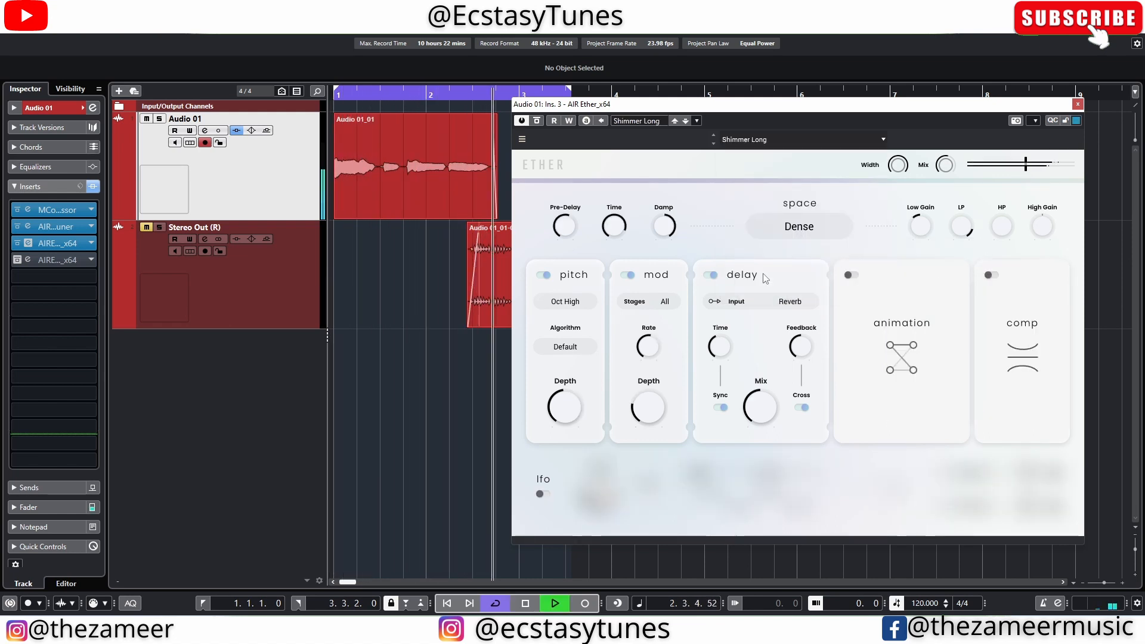
key(space)
Render the vocal event in place with the current settings and trim the rendered clip's start to leave only a faded-in reverb tail
right_click(369, 216)
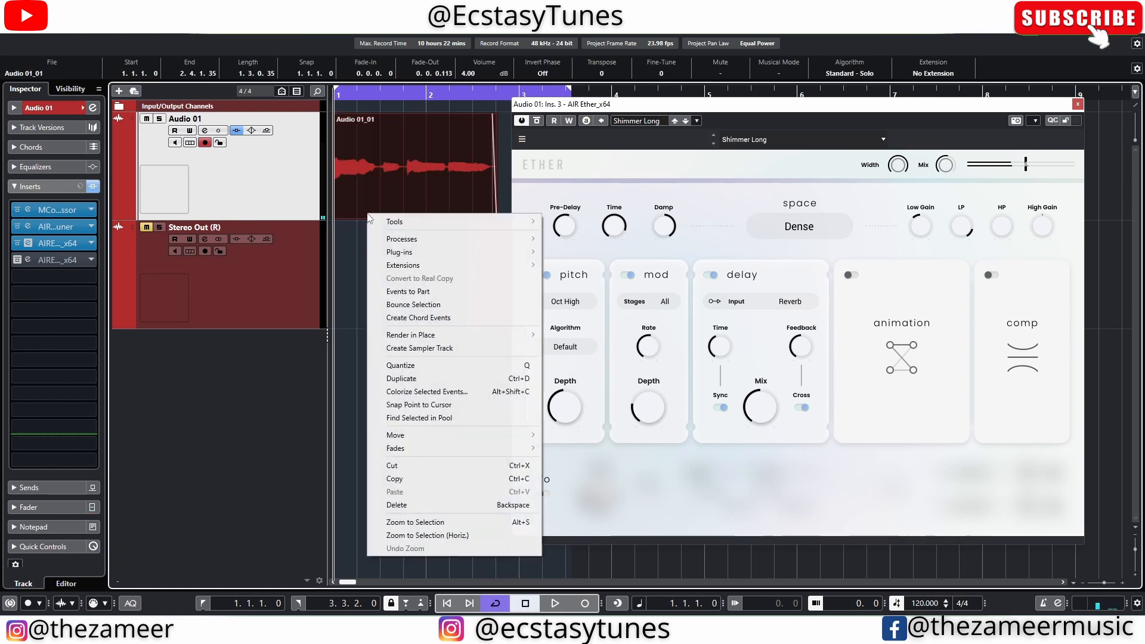
mouse_move(474, 335)
click(578, 336)
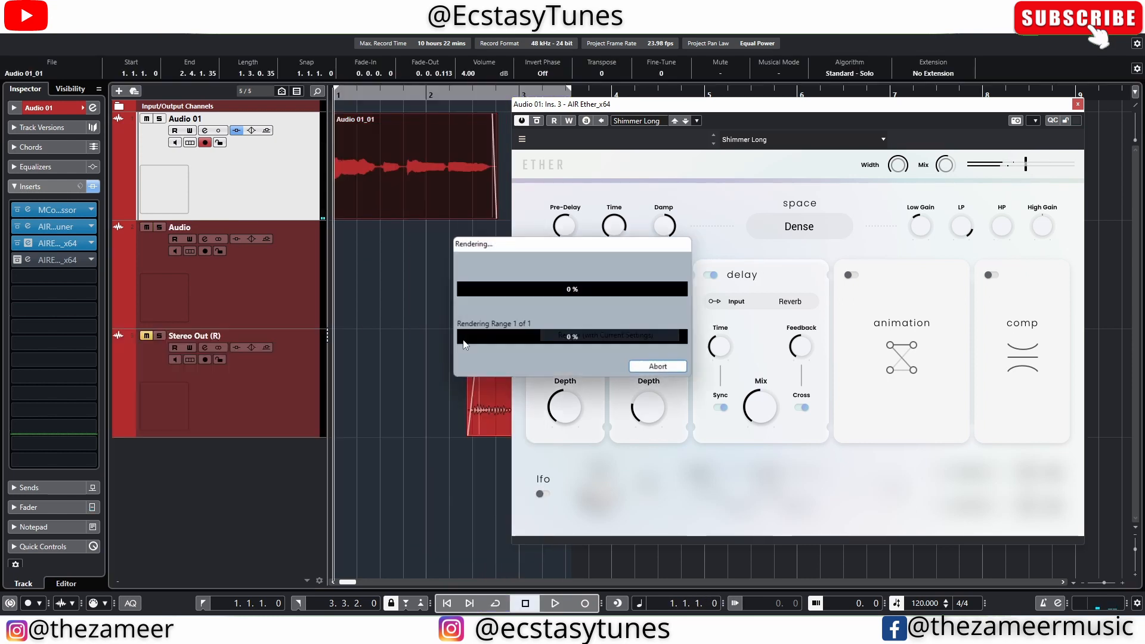
click(1078, 105)
click(468, 291)
drag(340, 326, 469, 327)
Unmute the earlier rendered tail track and switch the vocal track from the first AIR Ether insert to the second
click(123, 353)
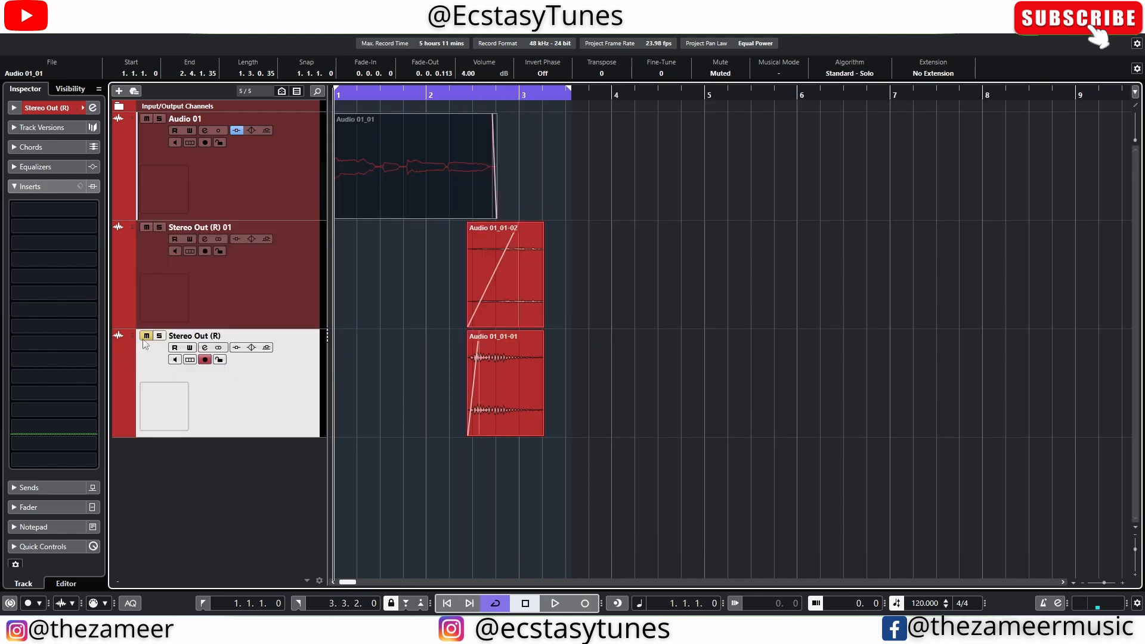
click(247, 278)
click(266, 191)
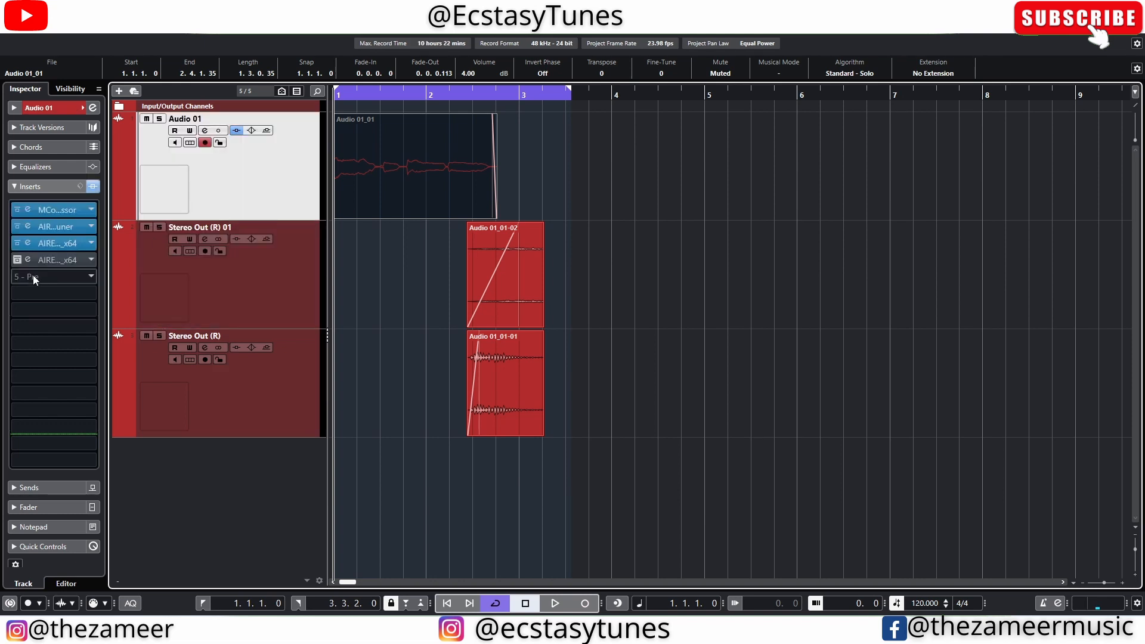
click(13, 263)
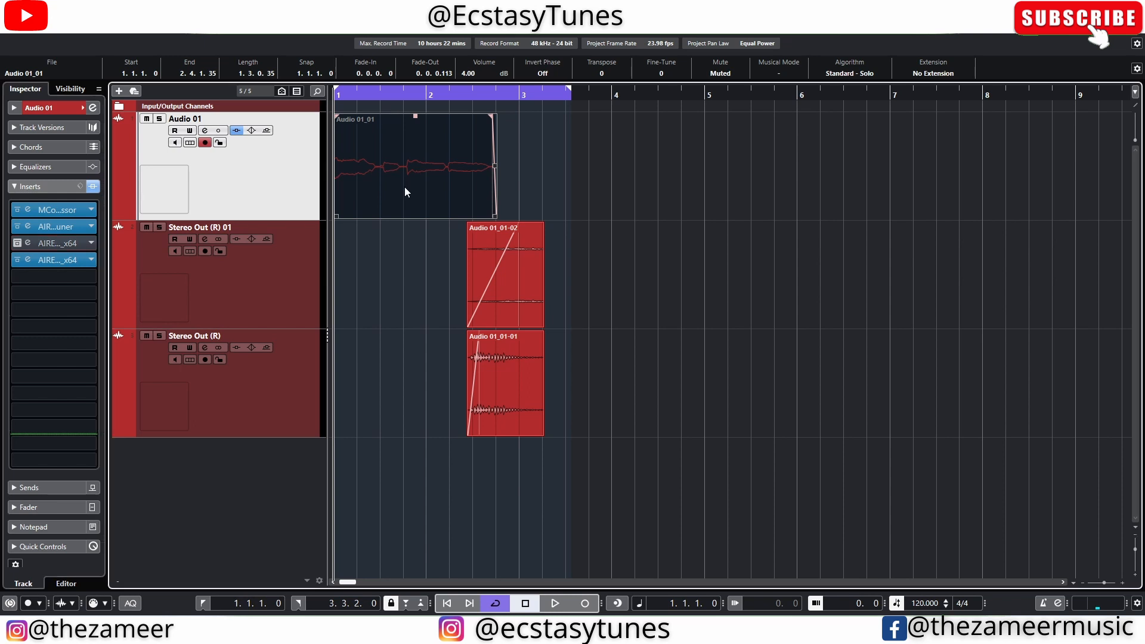
Unmute the vocal event and audition the loop together with both rendered reverb tails
key(shift+u)
key(space)
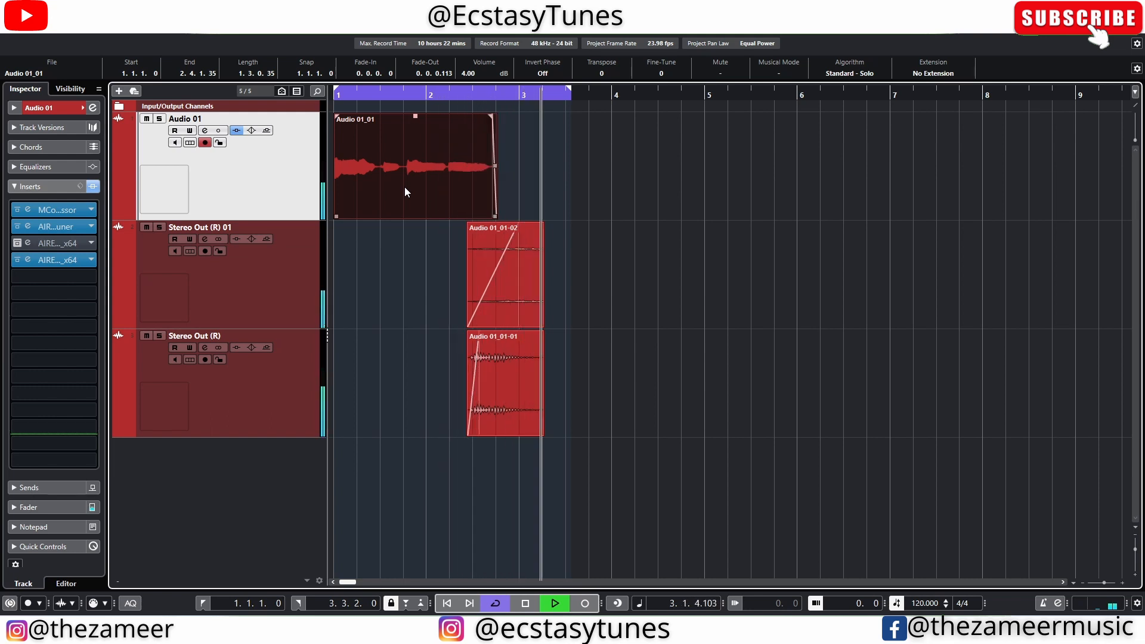
key(space)
Add a short fade-out of 0.0.1.65 to the end of the newly rendered tail clip and stop playback
click(540, 306)
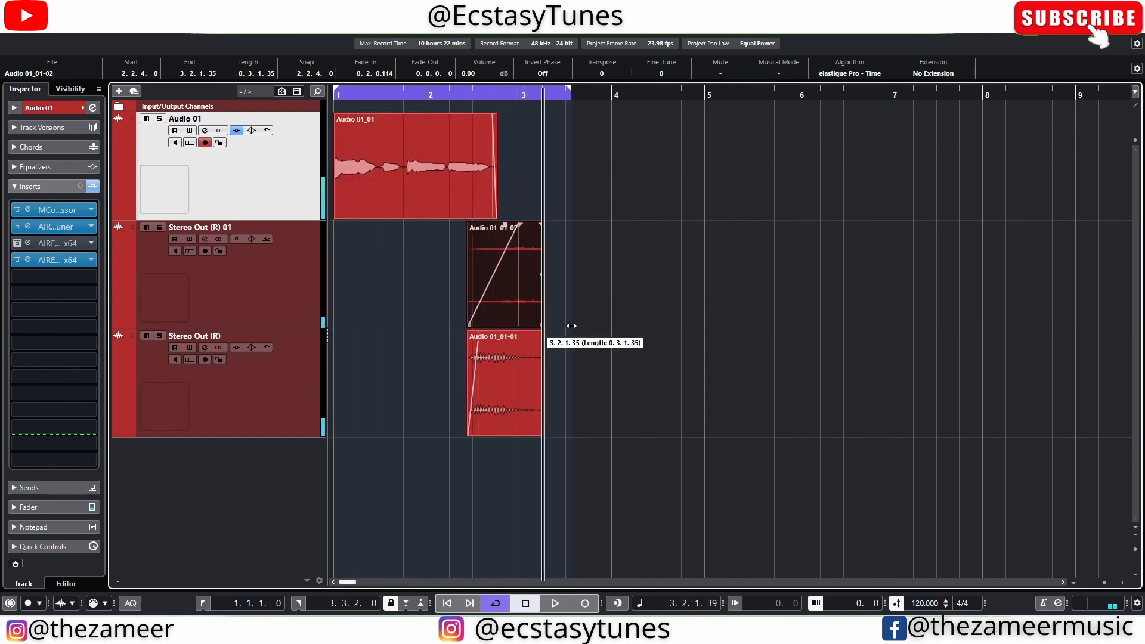
drag(540, 223, 535, 224)
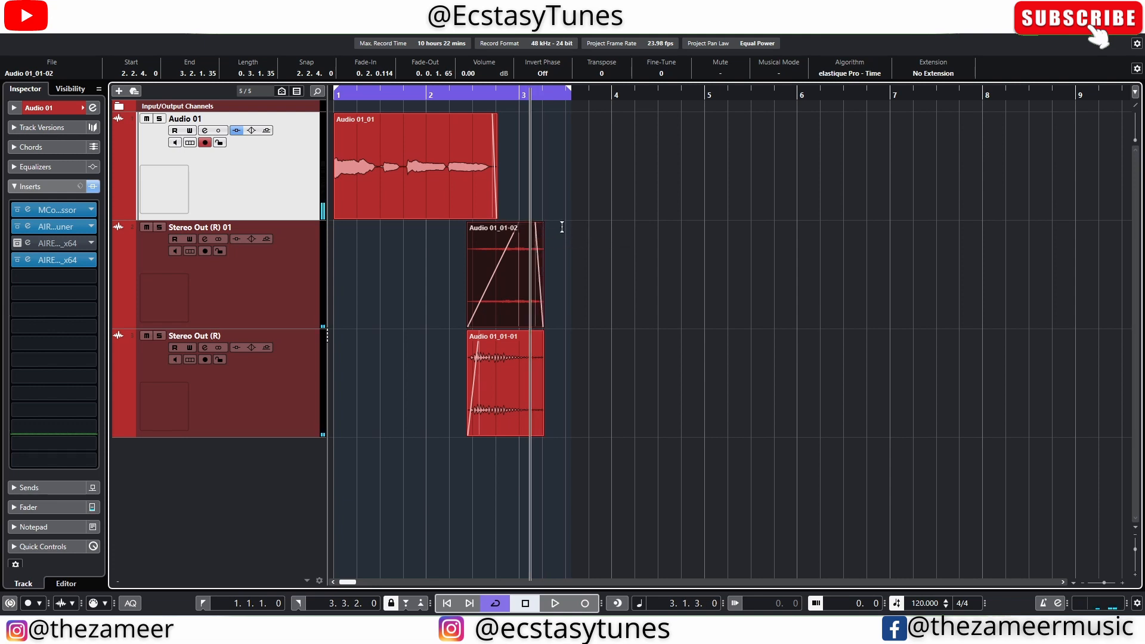
click(500, 385)
key(space)
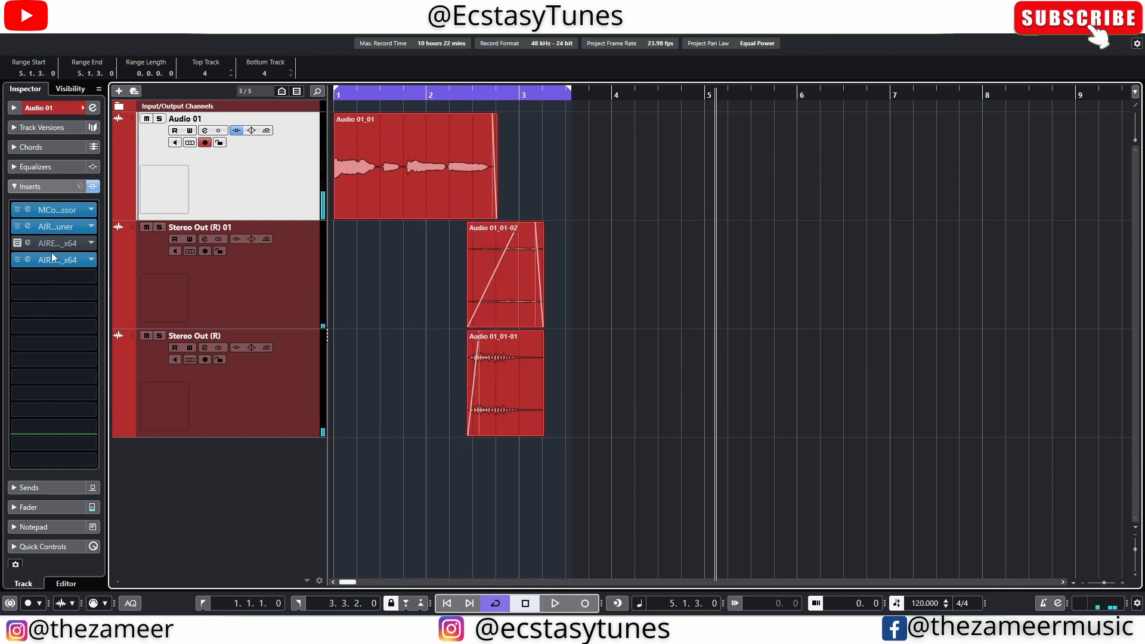
With the first AIR Ether insert active again and both rendered tracks muted, load the FX Return preset "Reverb Standard" and audition the vocal
click(28, 261)
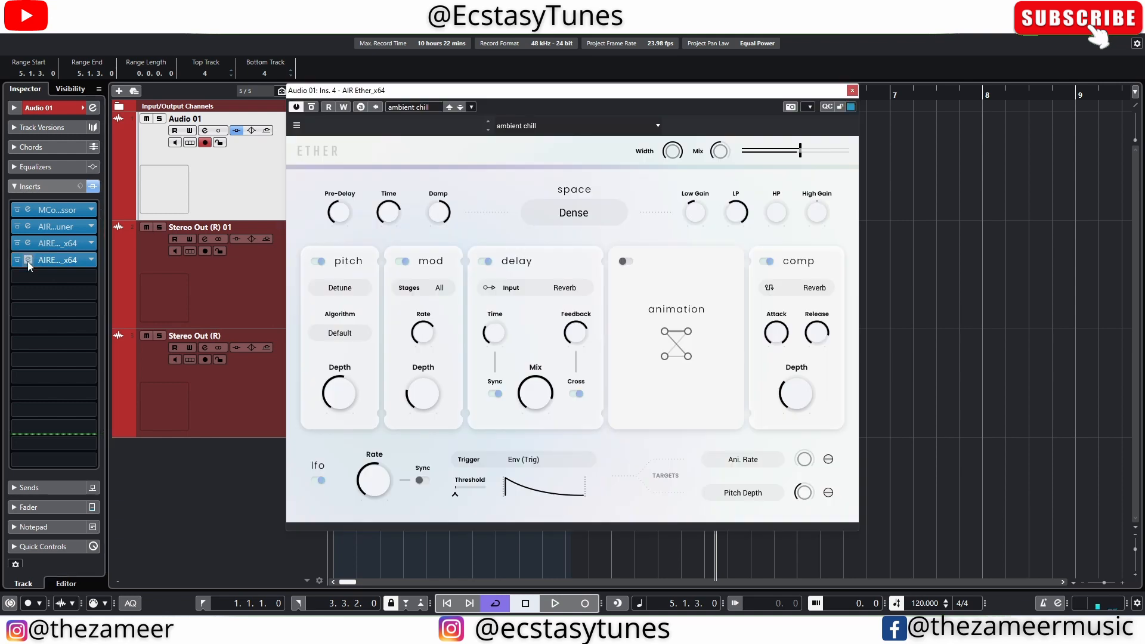
click(28, 243)
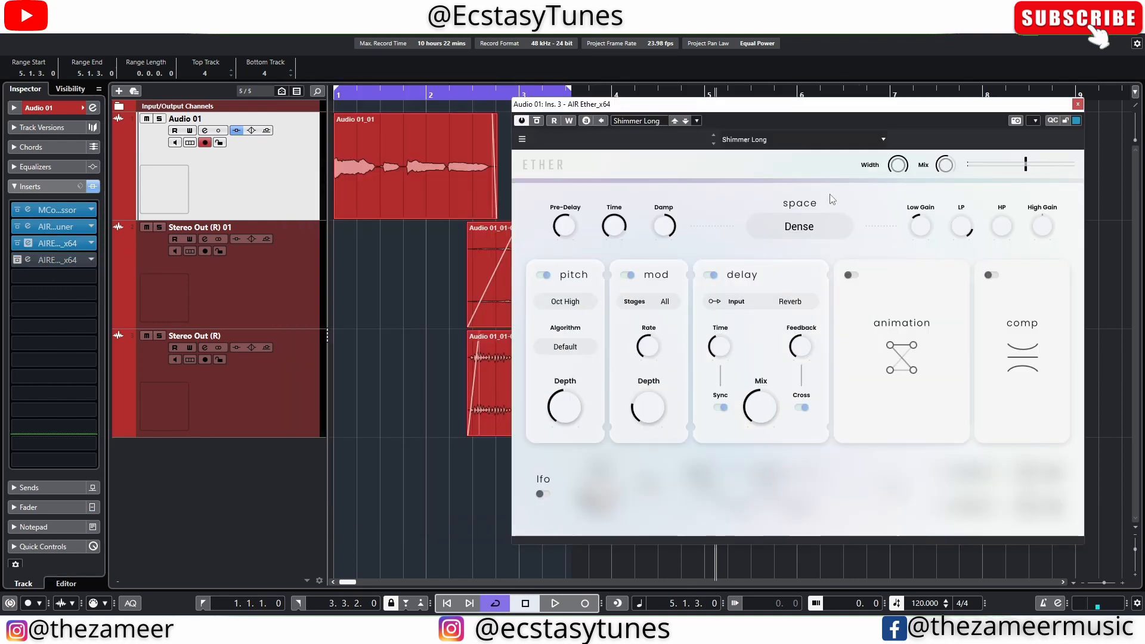
click(770, 141)
mouse_move(803, 263)
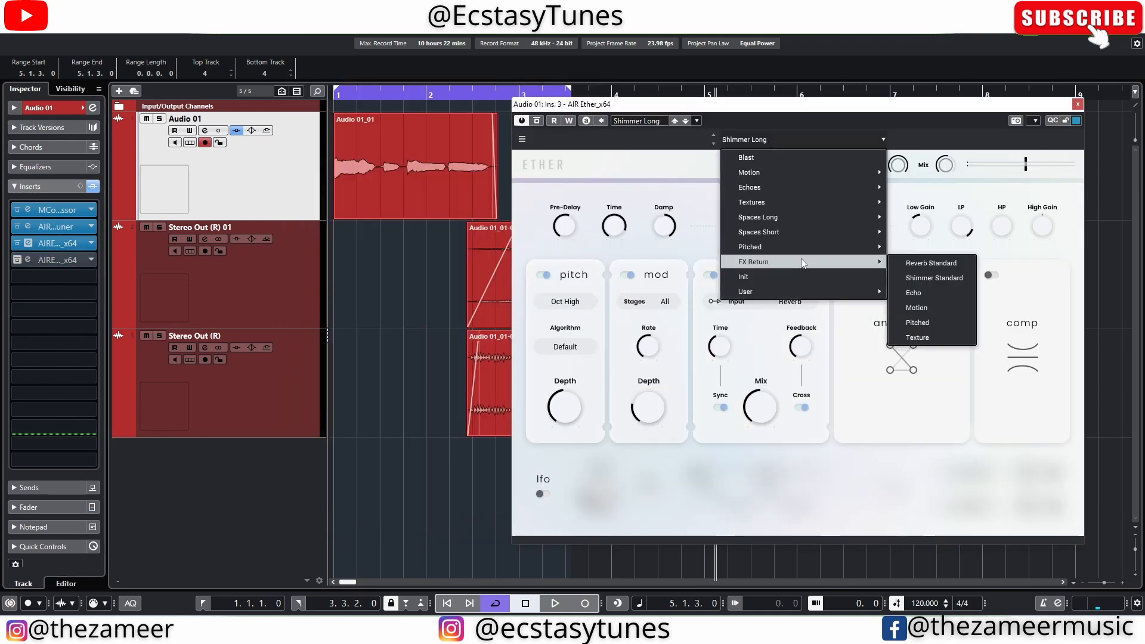
click(956, 267)
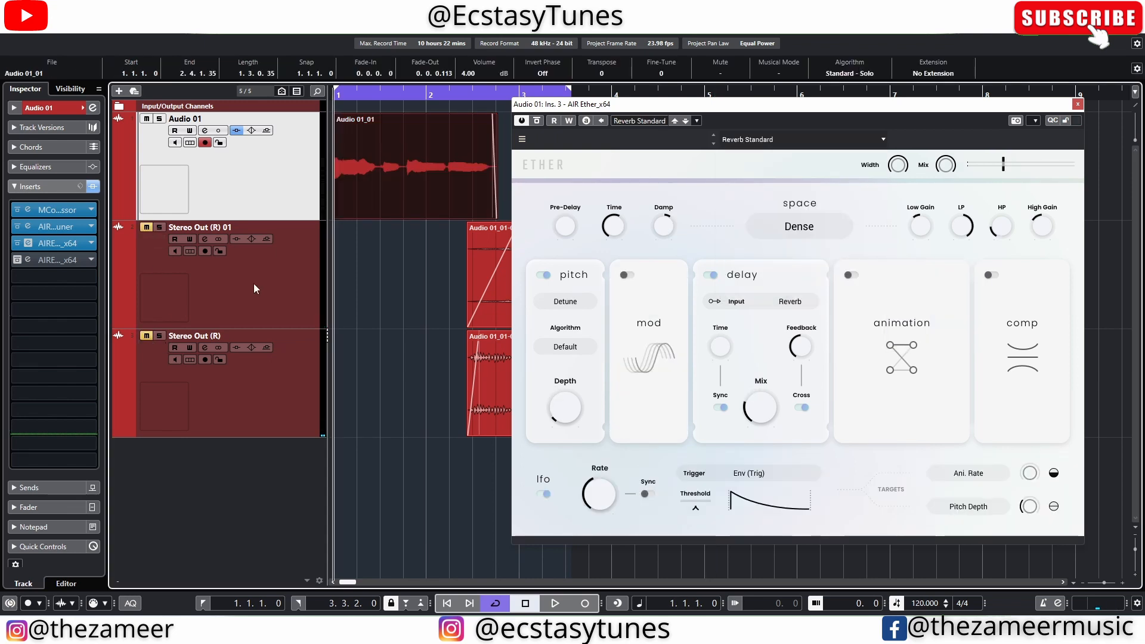
key(space)
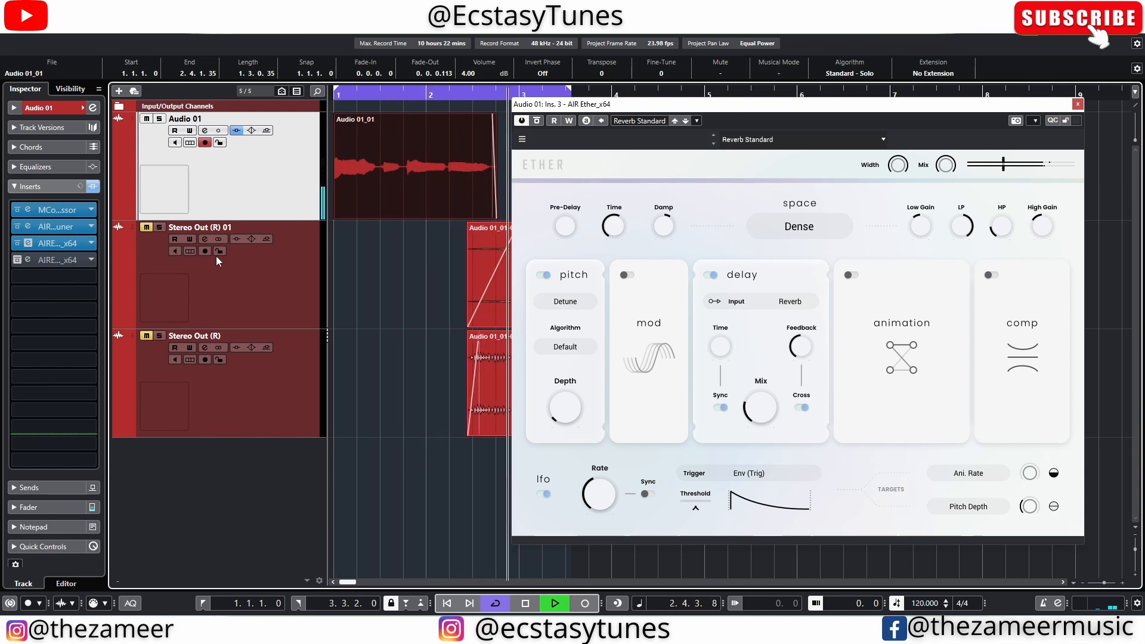
key(space)
Load the FX Return preset "Shimmer Standard" and audition the looped vocal
click(835, 144)
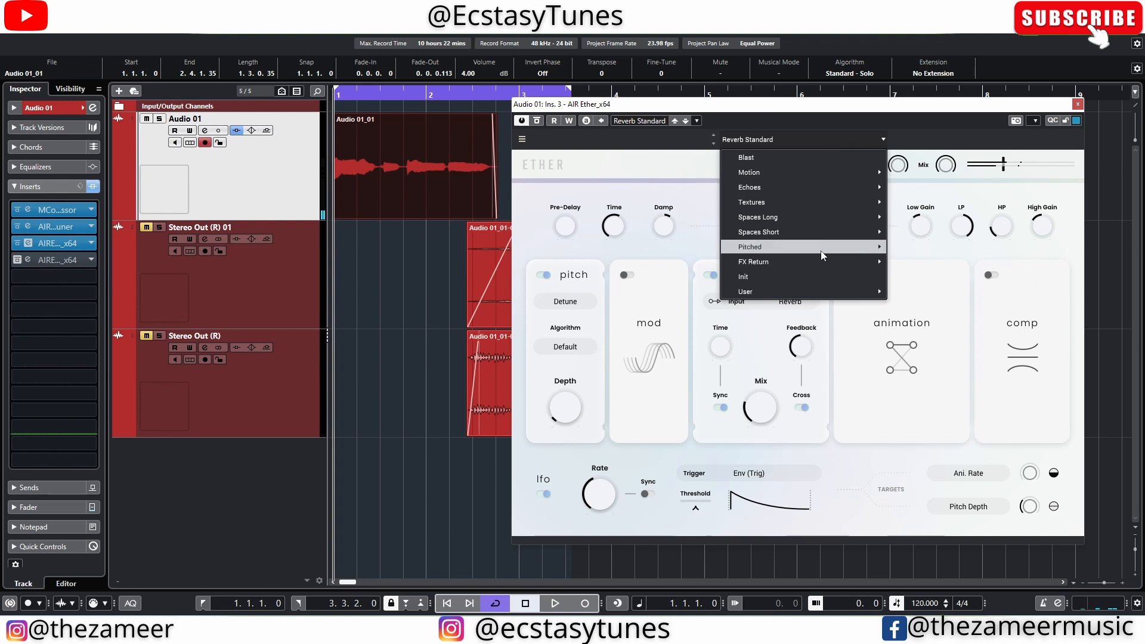
mouse_move(826, 266)
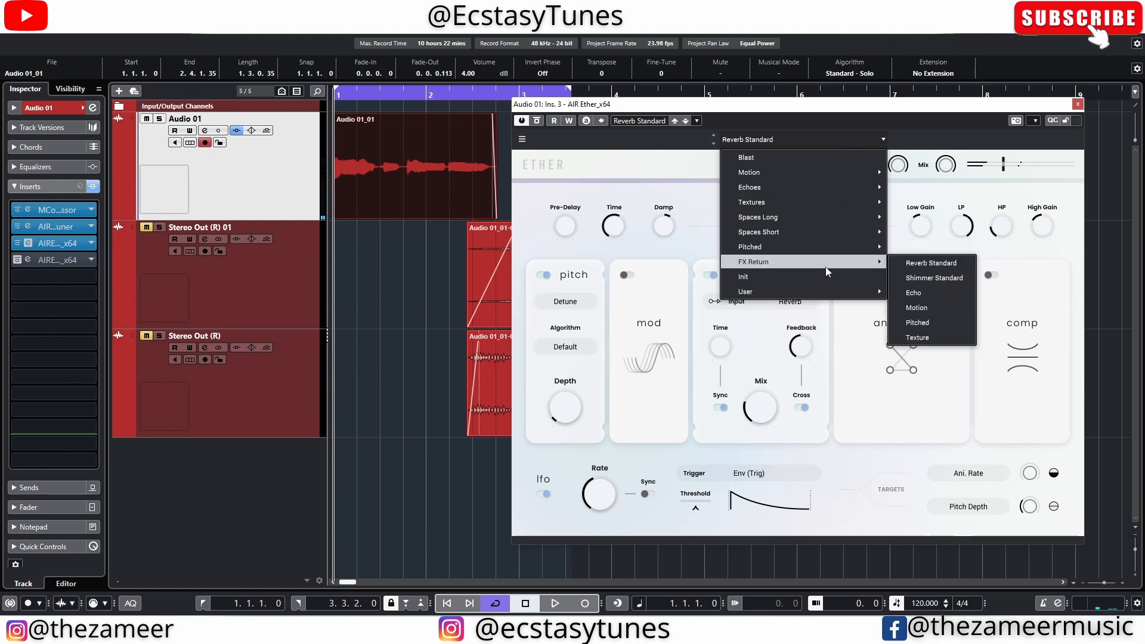
click(955, 279)
key(space)
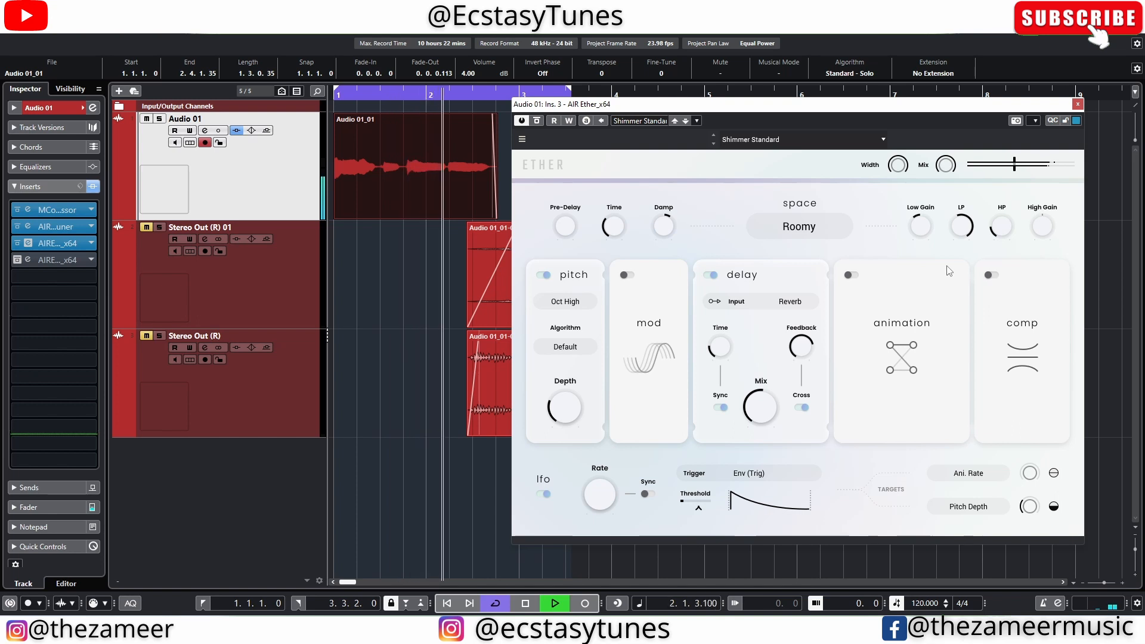
key(space)
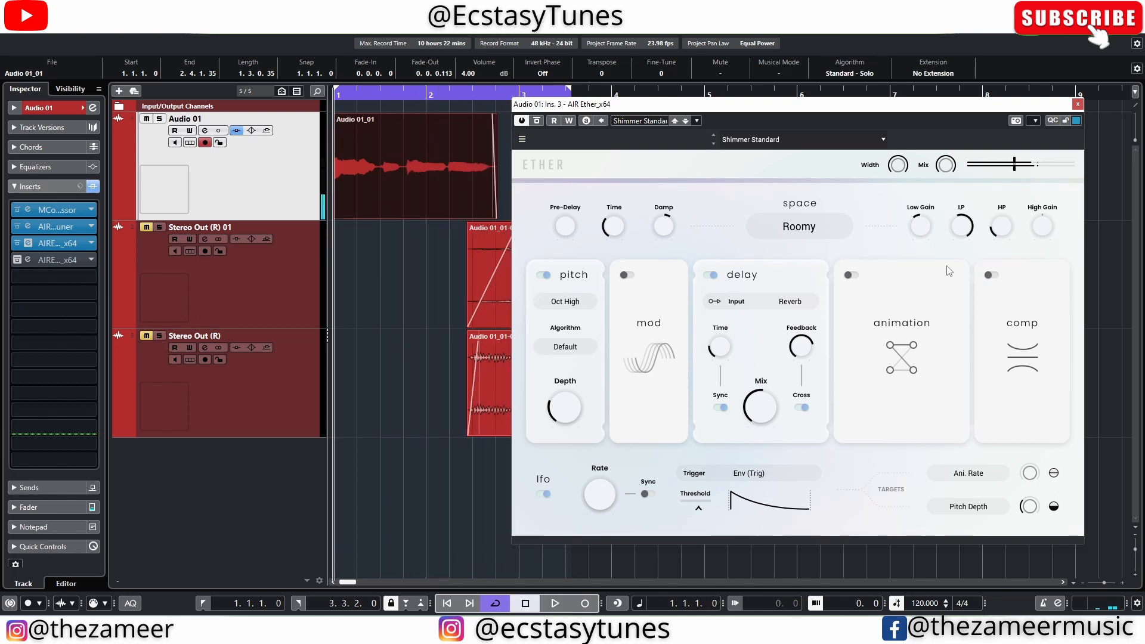
click(770, 136)
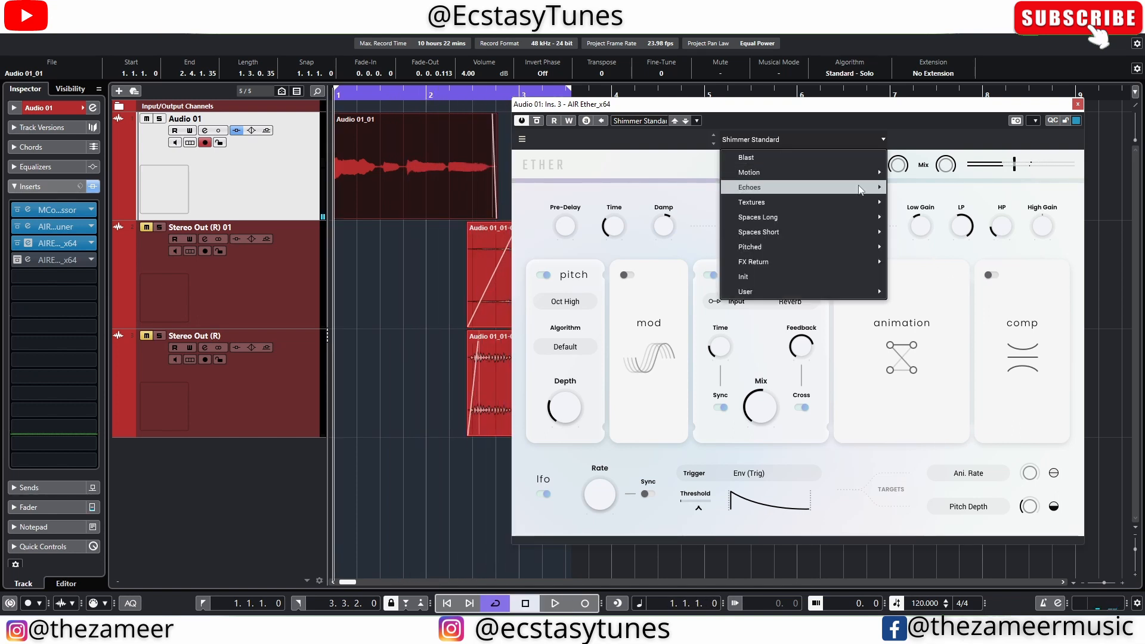
mouse_move(864, 291)
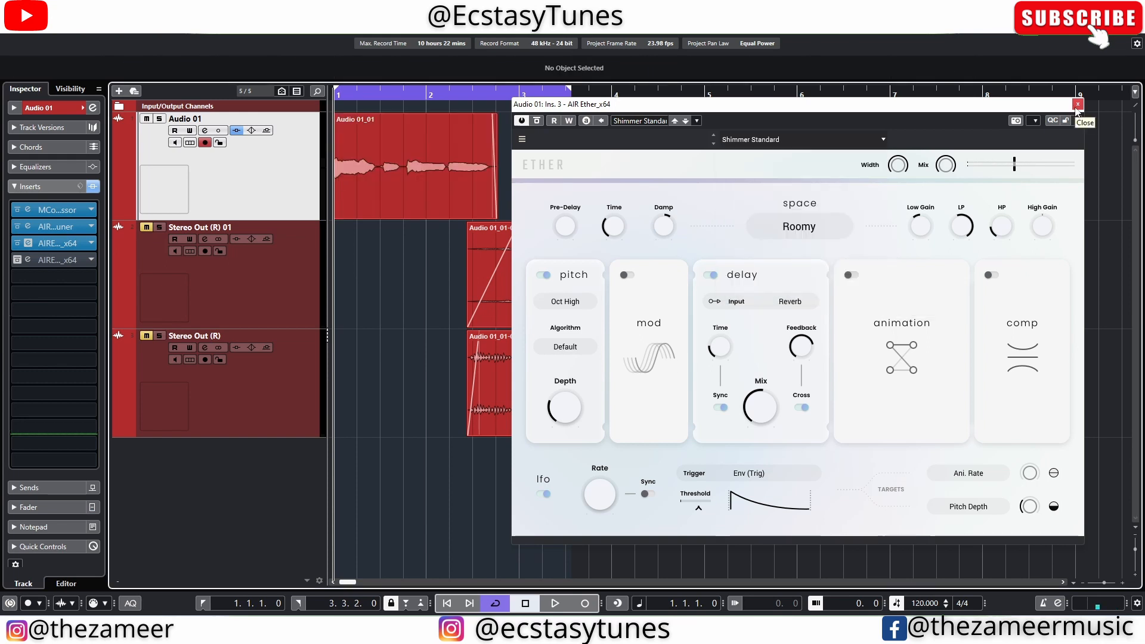
click(1078, 105)
click(749, 349)
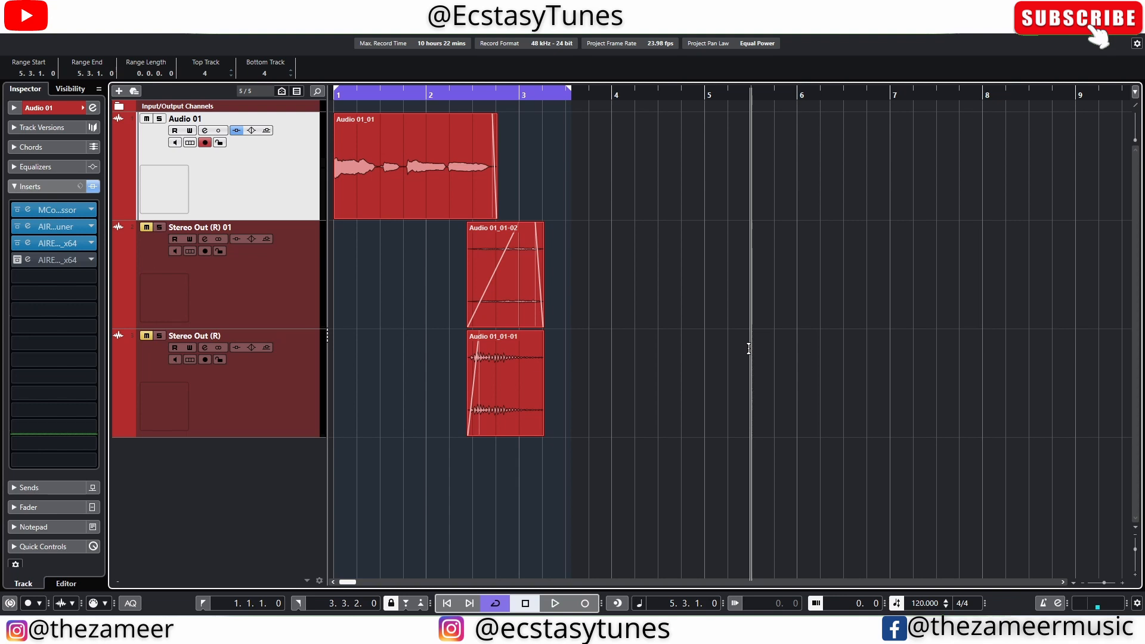
click(26, 244)
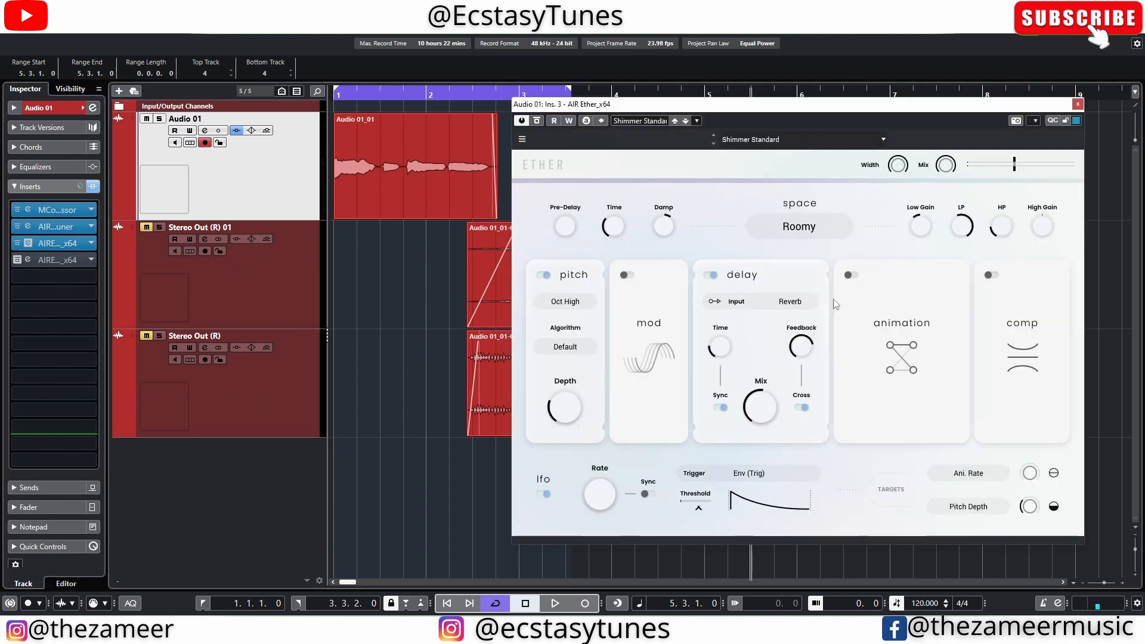